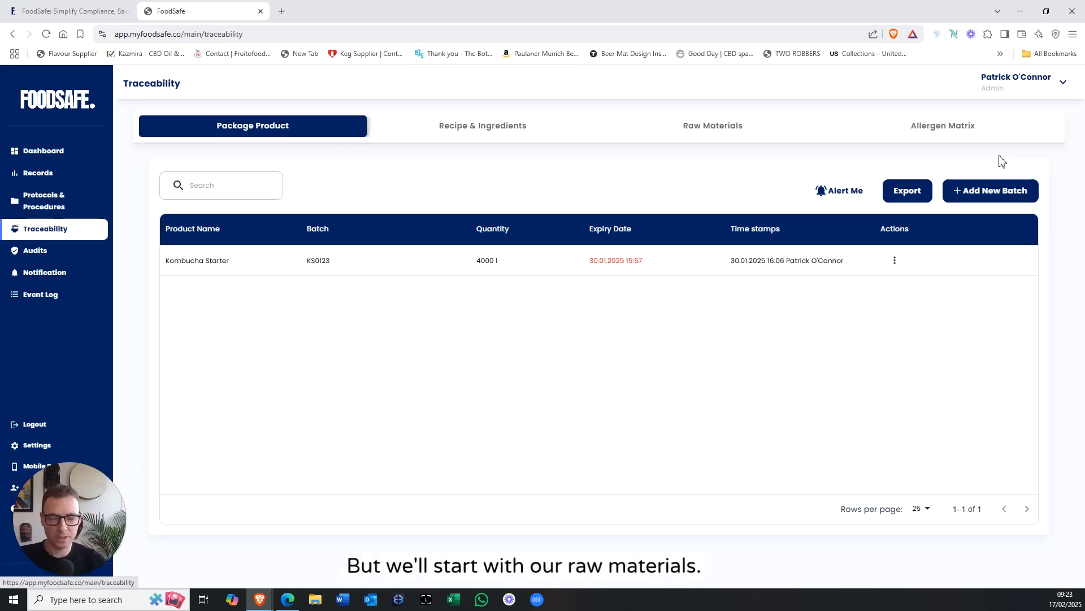
Start a new raw material entry in Traceability and add Flour as a raw material option
{"action": "left_click", "coordinate": [696, 125]}
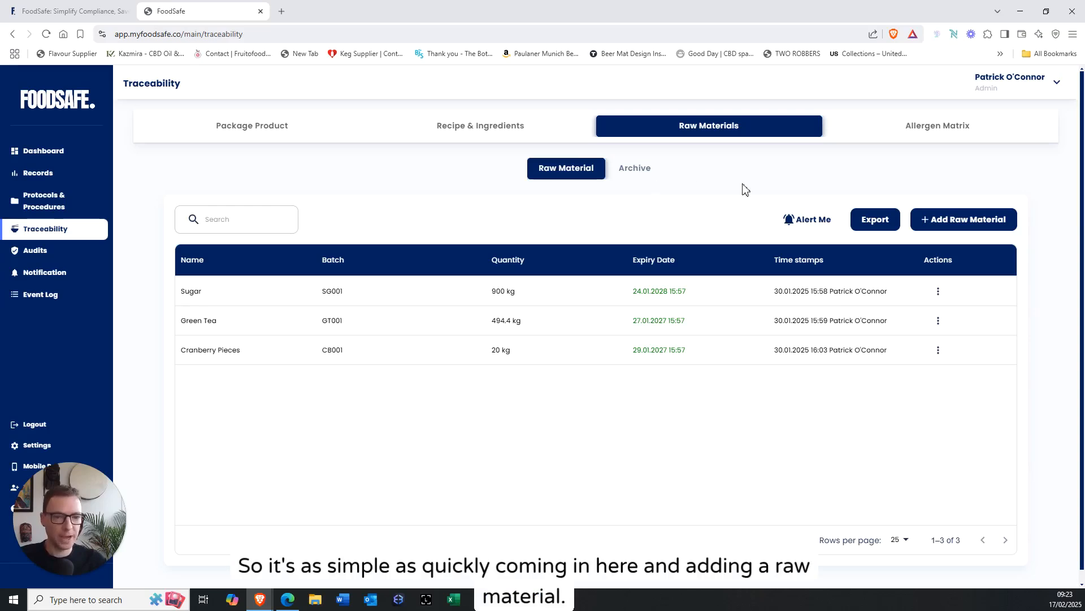
{"action": "left_click", "coordinate": [958, 225]}
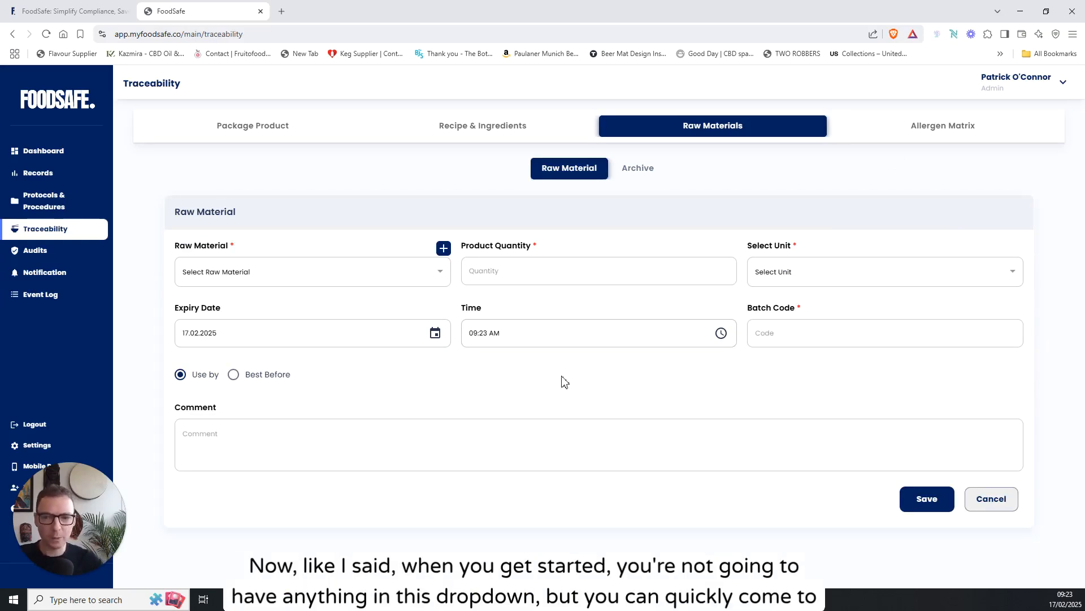
{"action": "left_click", "coordinate": [399, 285]}
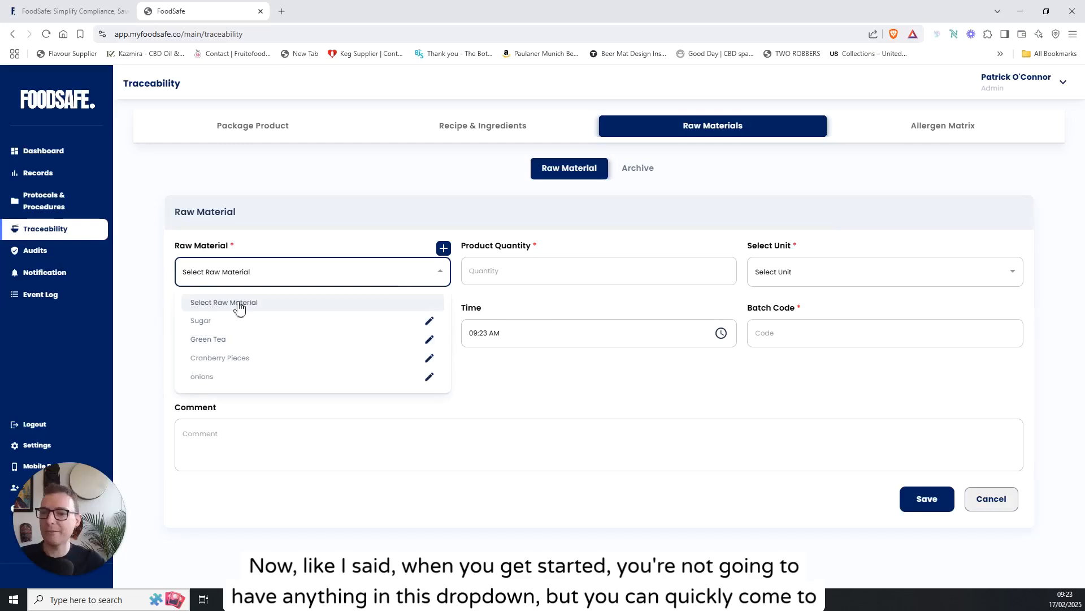
{"action": "left_click", "coordinate": [425, 275]}
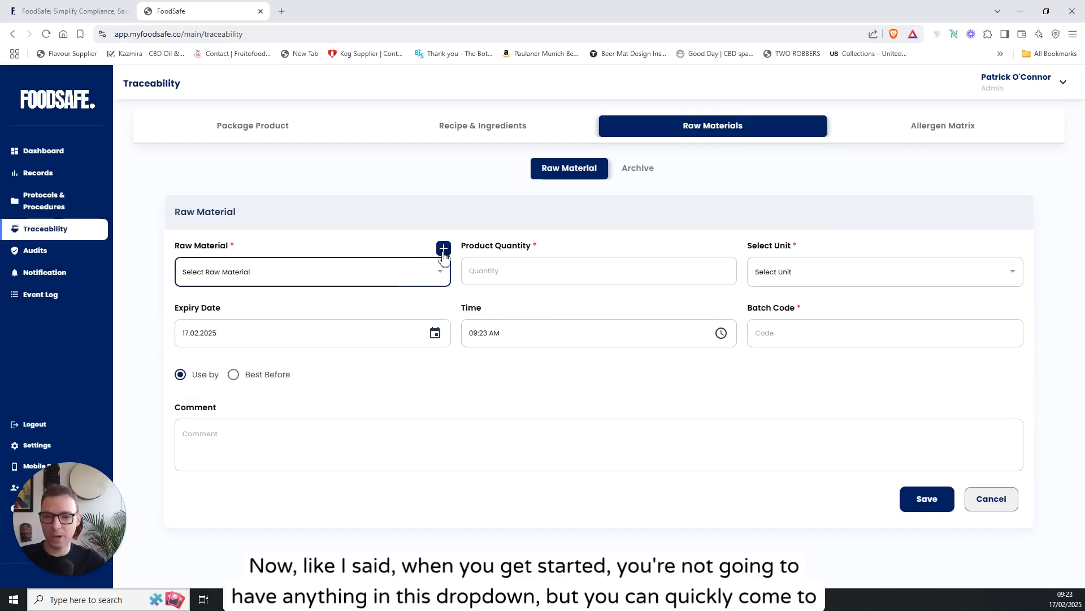
{"action": "left_click", "coordinate": [444, 249]}
{"action": "left_click", "coordinate": [503, 320]}
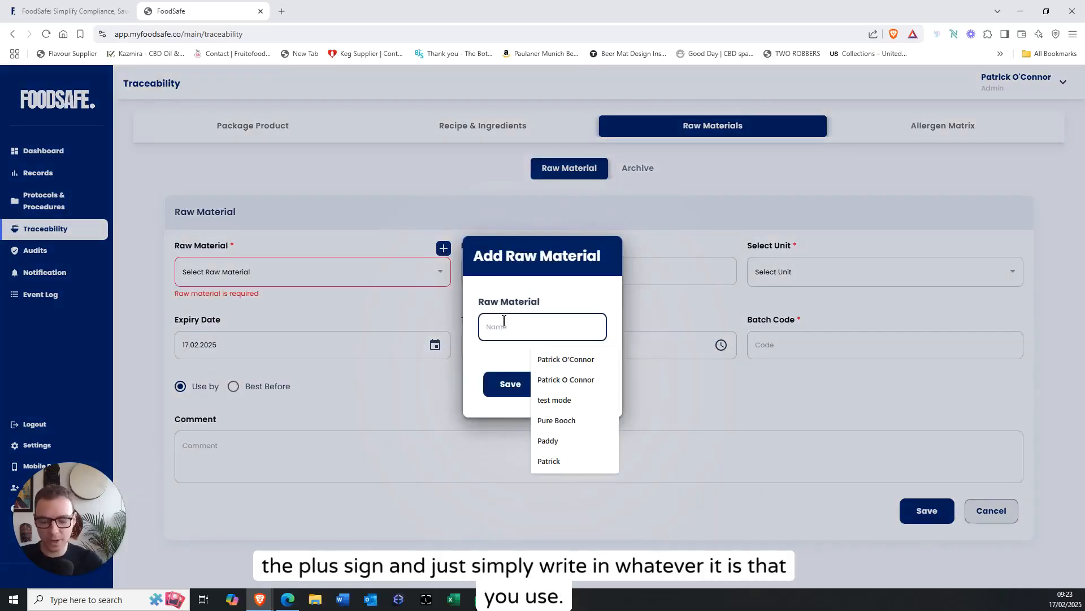
{"action": "type", "text": "Flour"}
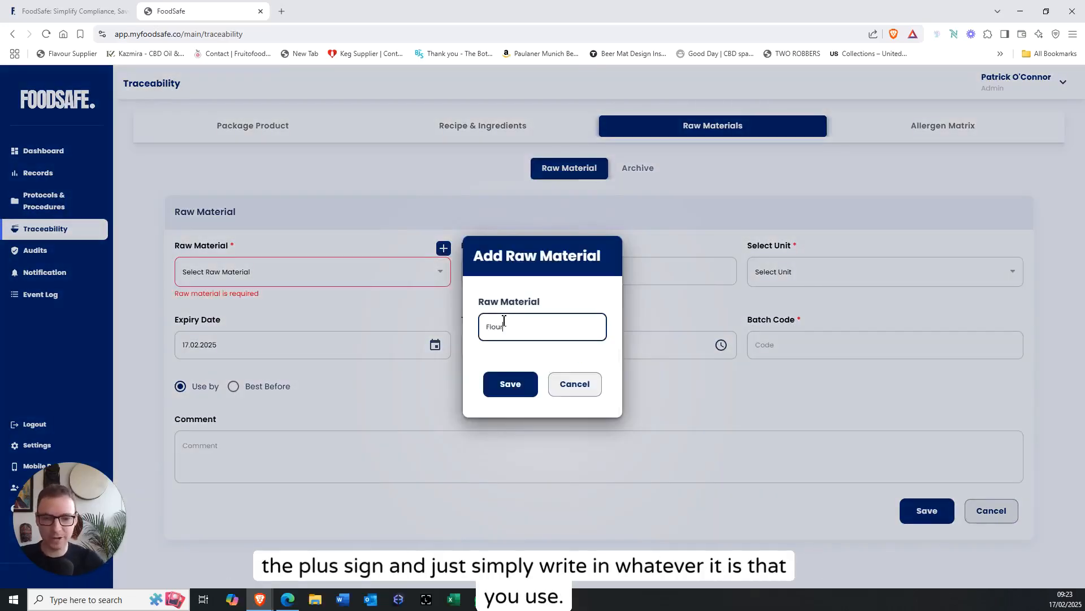
{"action": "left_click", "coordinate": [511, 387]}
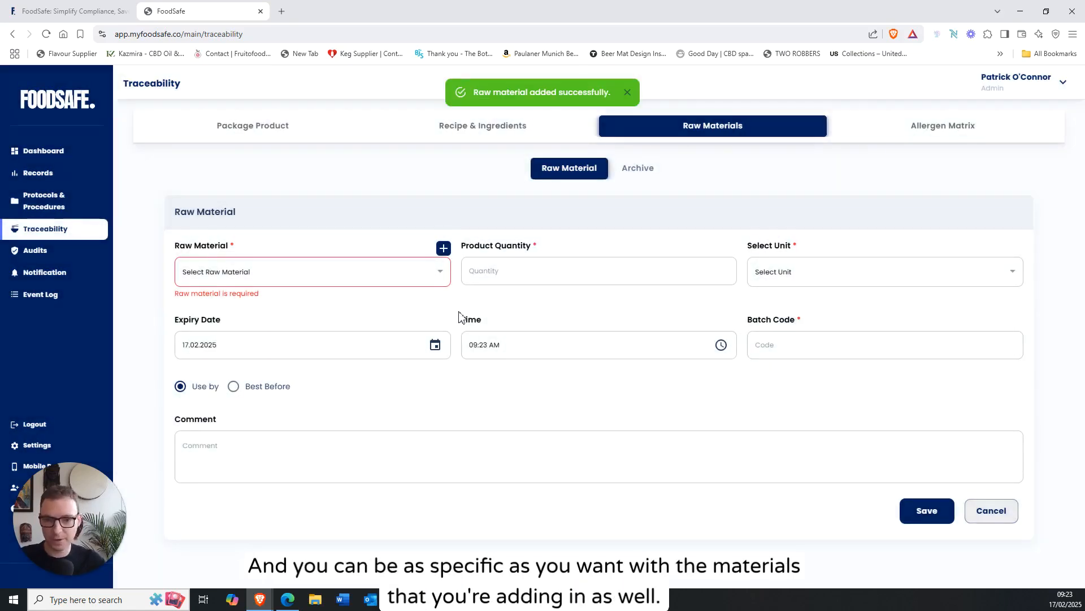
Select Flour as the raw material and set its quantity to 1000 with Kilogram (kg) as the unit
{"action": "left_click", "coordinate": [406, 276]}
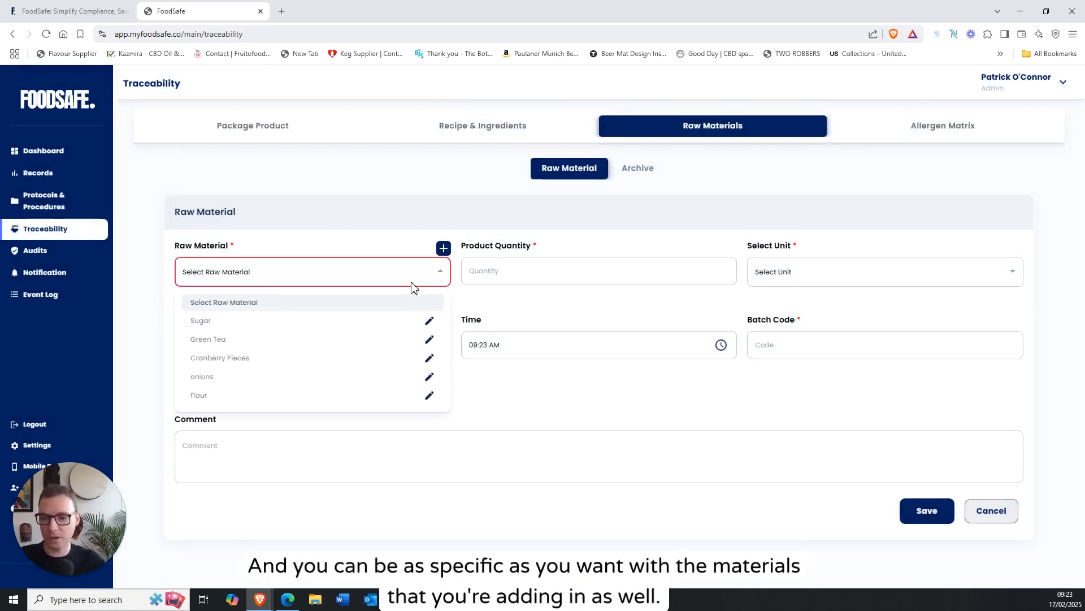
{"action": "left_click", "coordinate": [345, 398]}
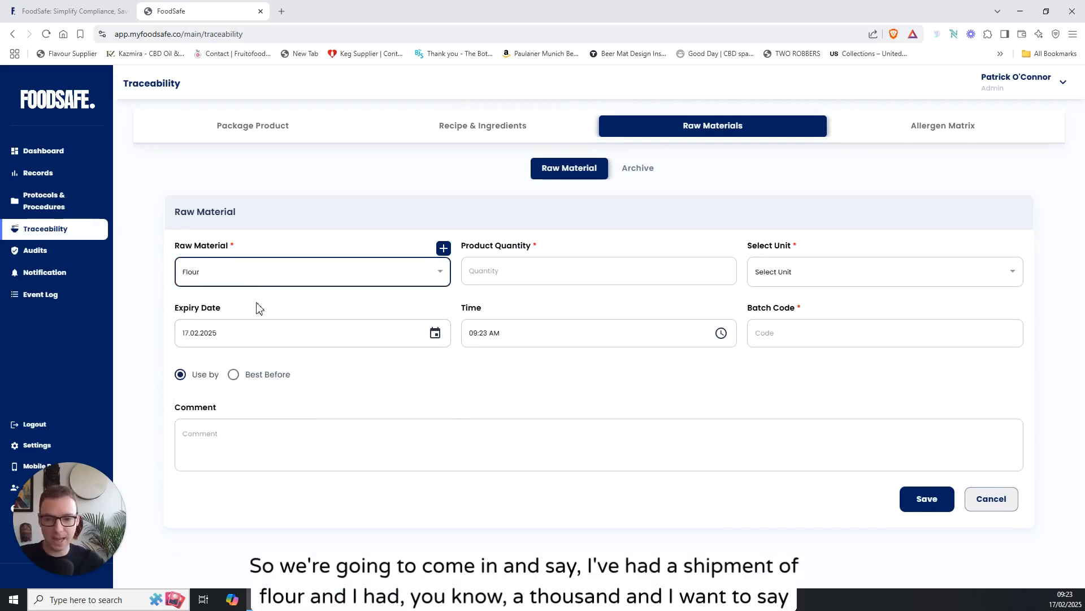
{"action": "left_click", "coordinate": [553, 277]}
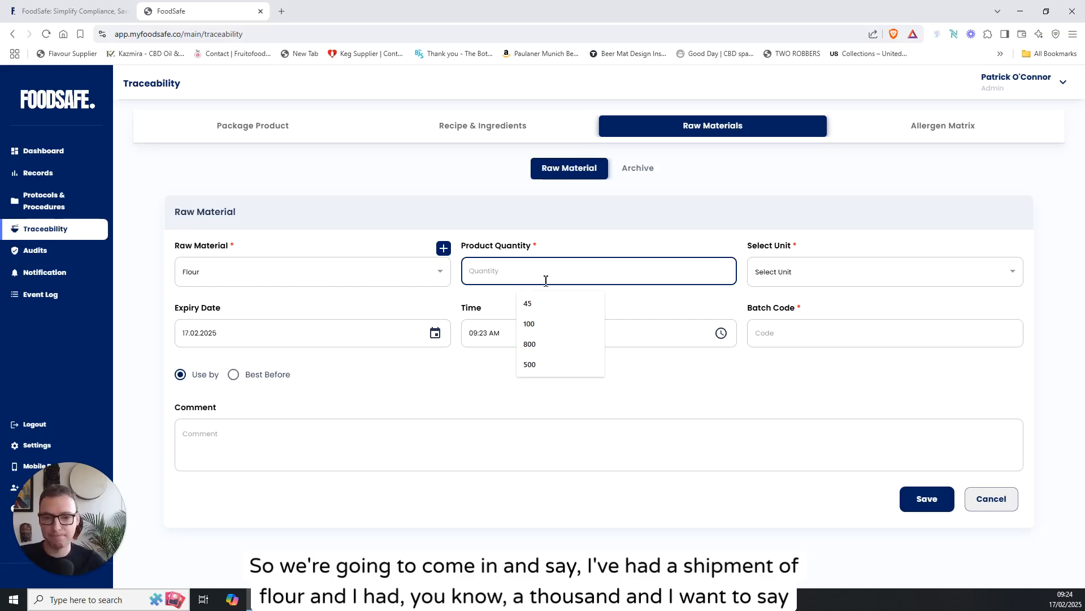
{"action": "type", "text": "1000"}
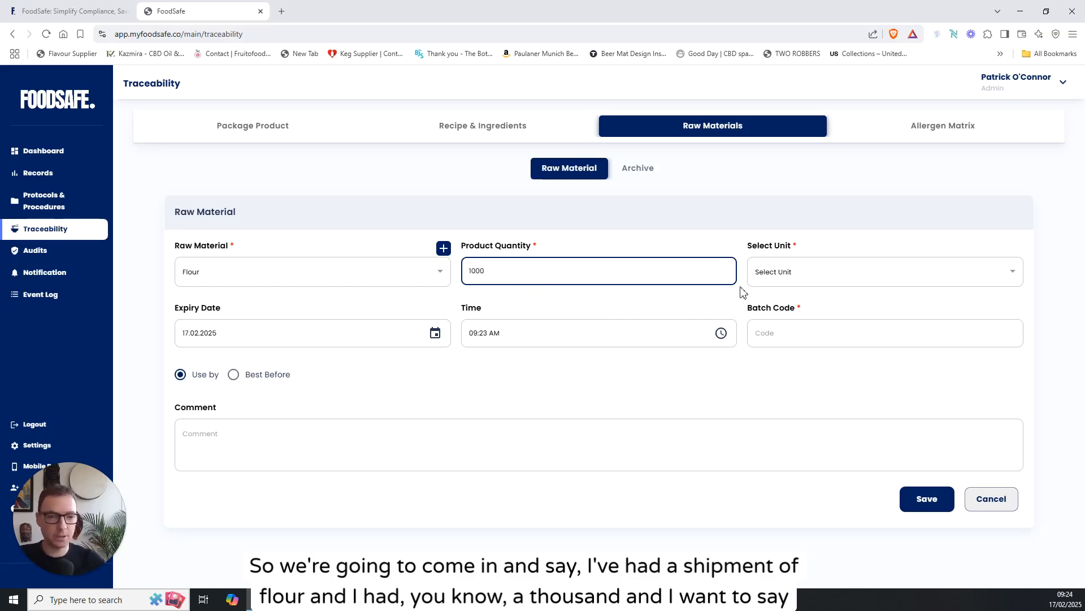
{"action": "left_click", "coordinate": [837, 276]}
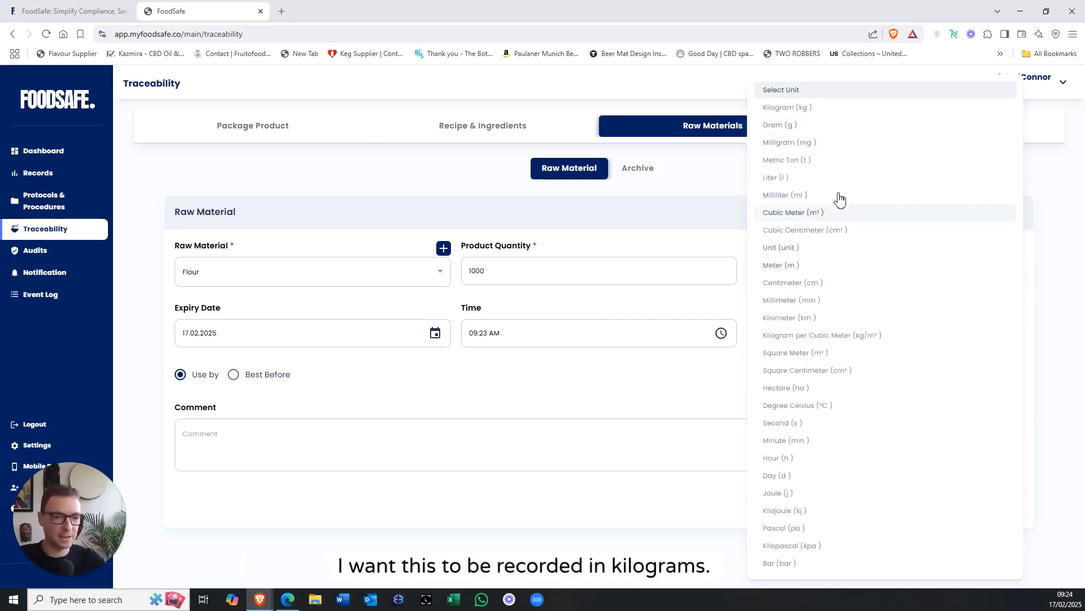
{"action": "left_click", "coordinate": [836, 108]}
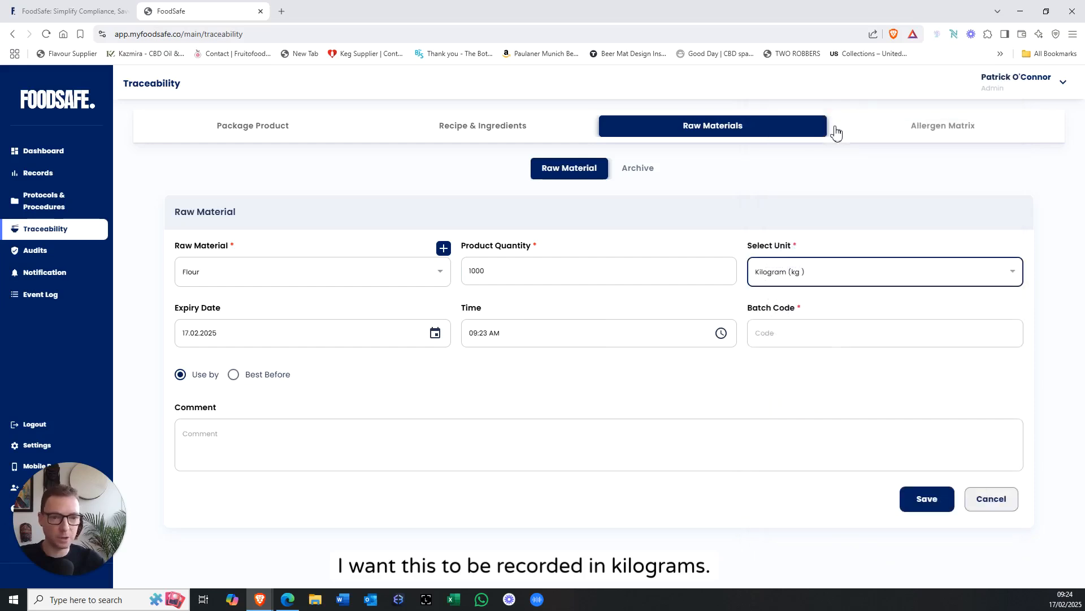
{"action": "left_click", "coordinate": [852, 278]}
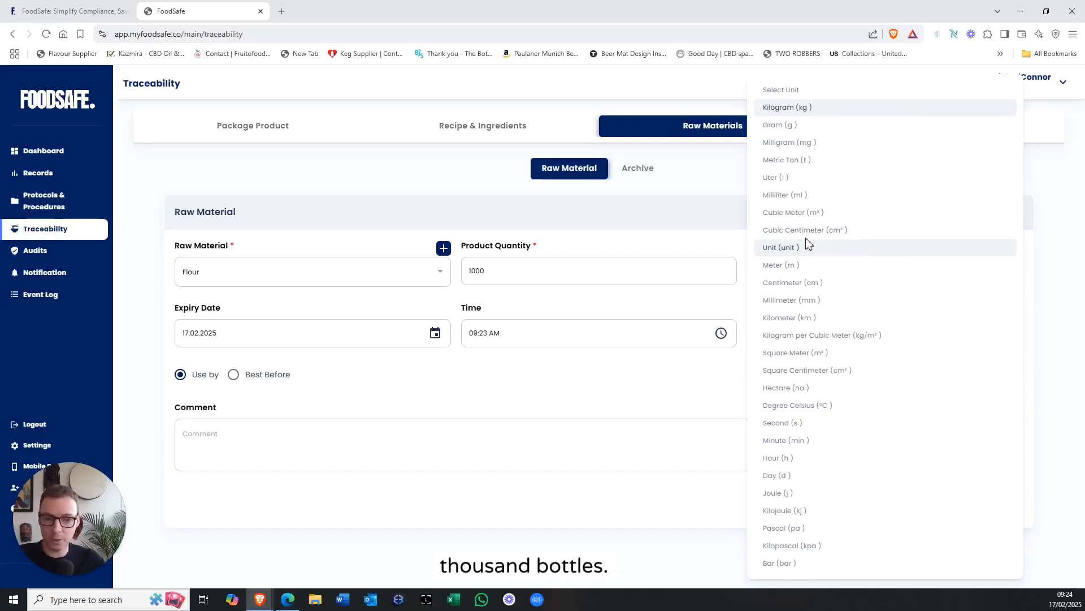
{"action": "left_click", "coordinate": [734, 243]}
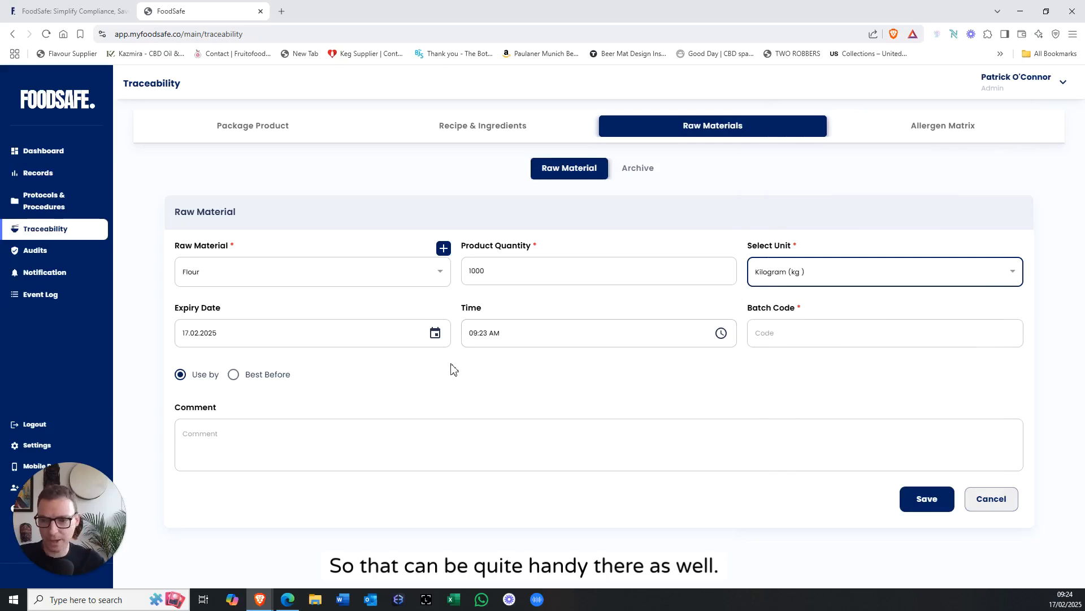
Set the flour entry's expiry date to 16.02.2027
{"action": "left_click", "coordinate": [363, 337]}
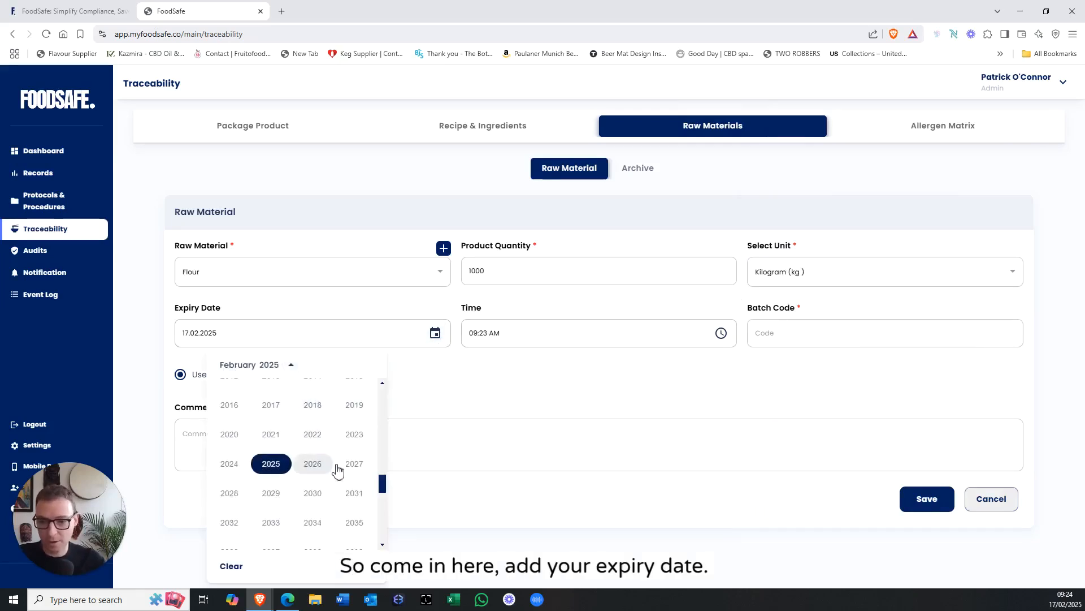
{"action": "left_click", "coordinate": [353, 463]}
{"action": "left_click", "coordinate": [275, 455]}
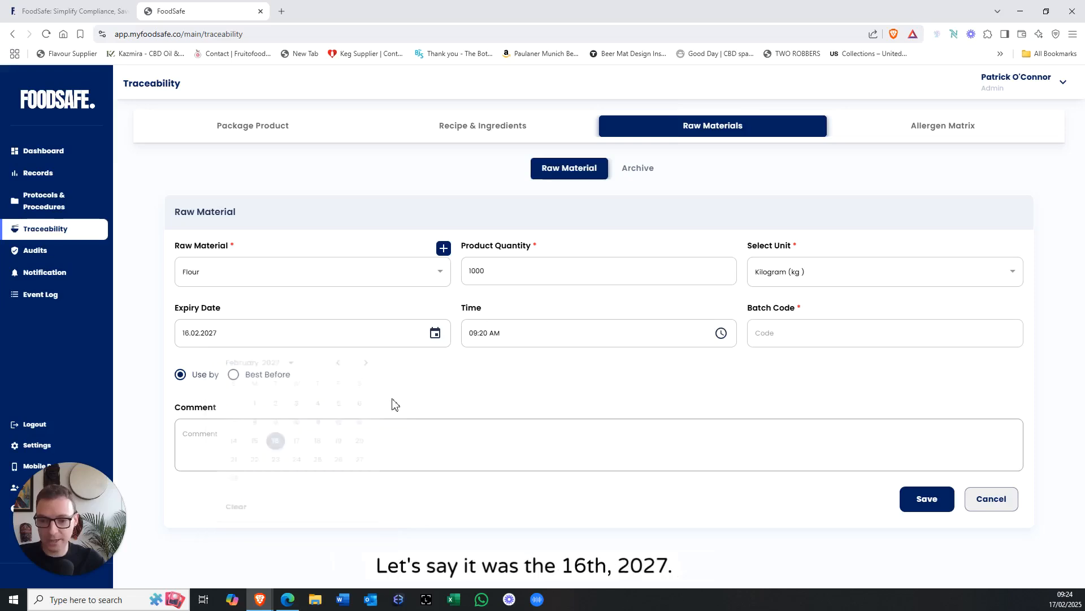
Enter batch code FL123, mark the expiry as Best Before, and save the flour entry
{"action": "left_click", "coordinate": [795, 332]}
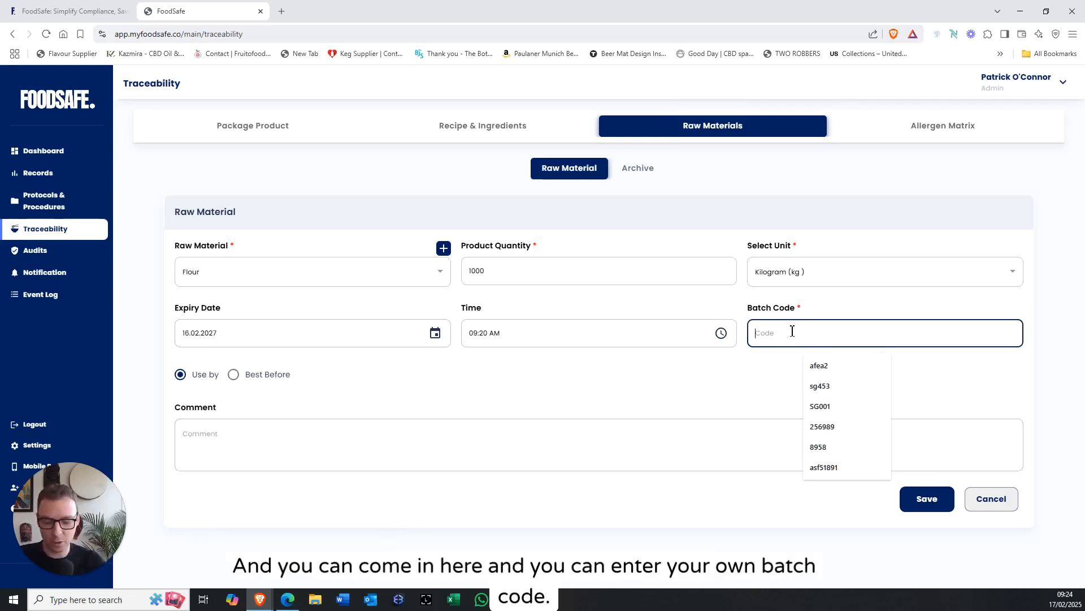
{"action": "type", "text": "FL123"}
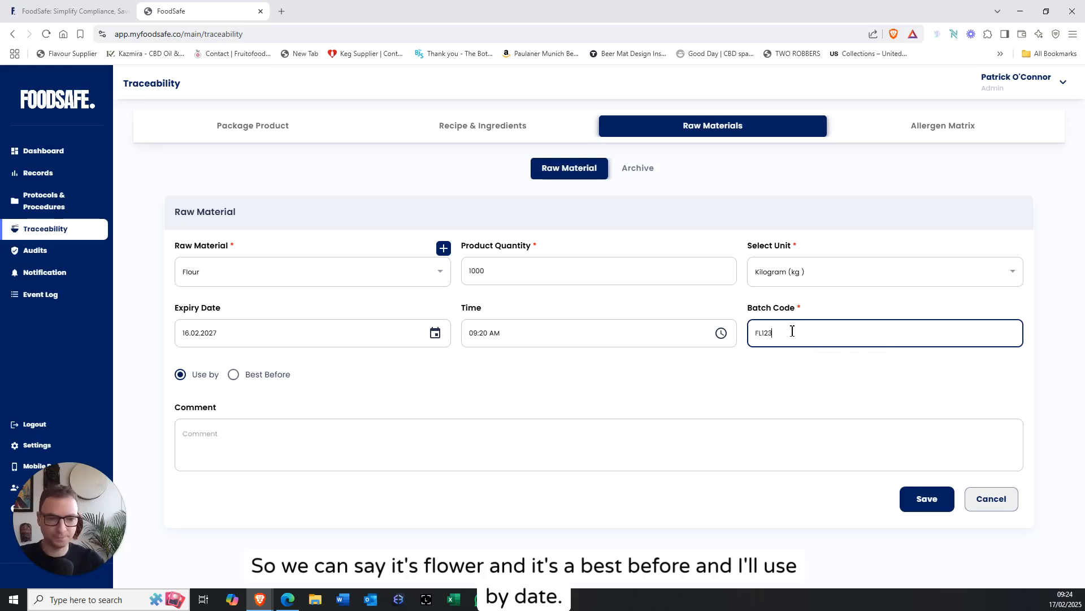
{"action": "left_click", "coordinate": [232, 386]}
{"action": "left_click", "coordinate": [233, 376]}
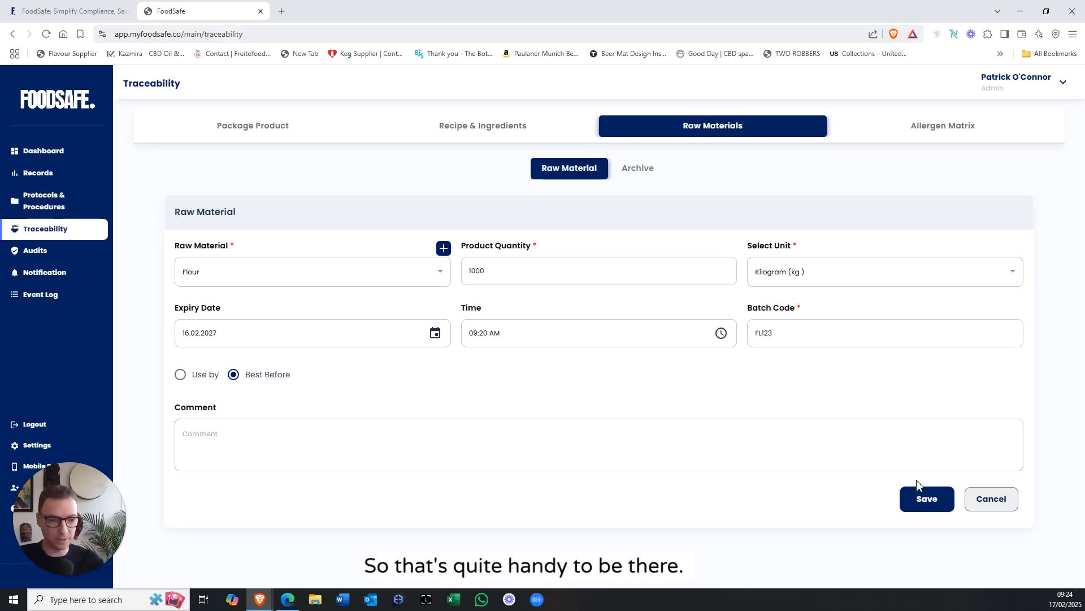
{"action": "left_click", "coordinate": [924, 499]}
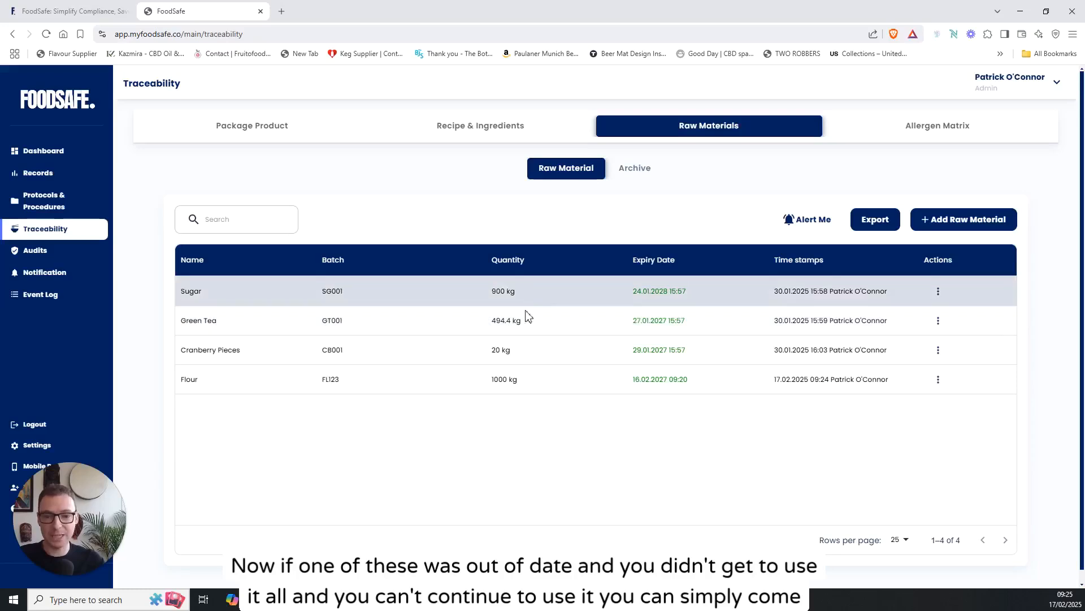
Open the archiving note for the Cranberry Pieces batch and cancel it without entering a reason
{"action": "left_click", "coordinate": [938, 351]}
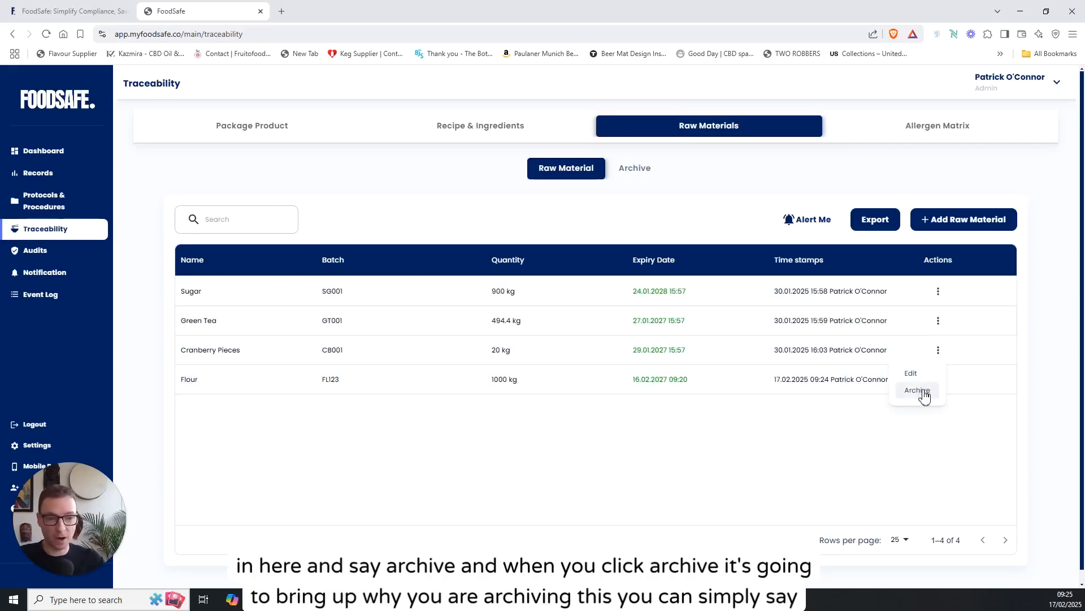
{"action": "left_click", "coordinate": [920, 394]}
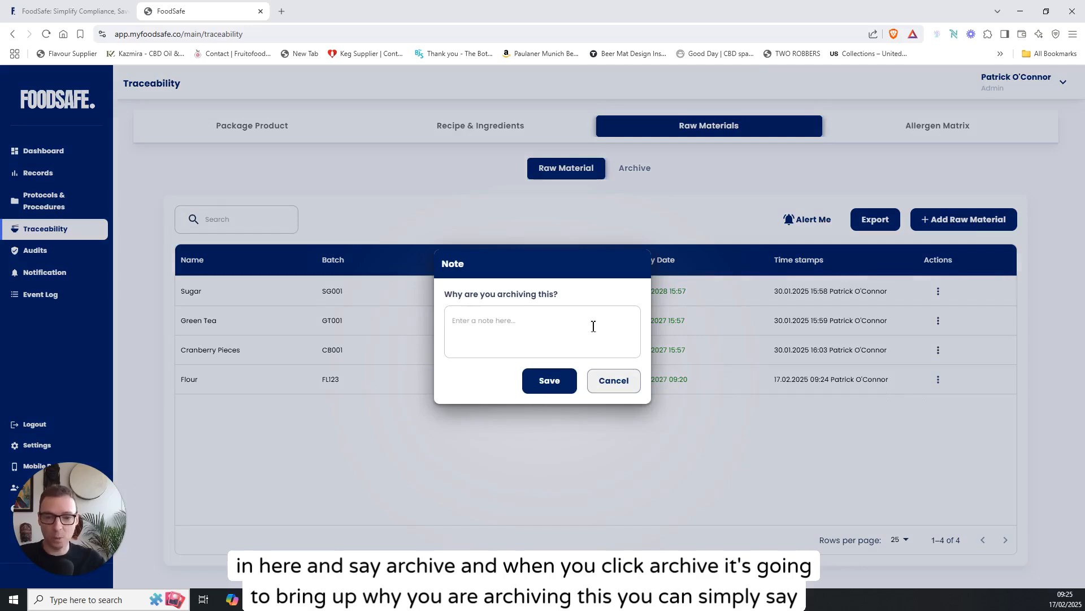
{"action": "left_click", "coordinate": [510, 351]}
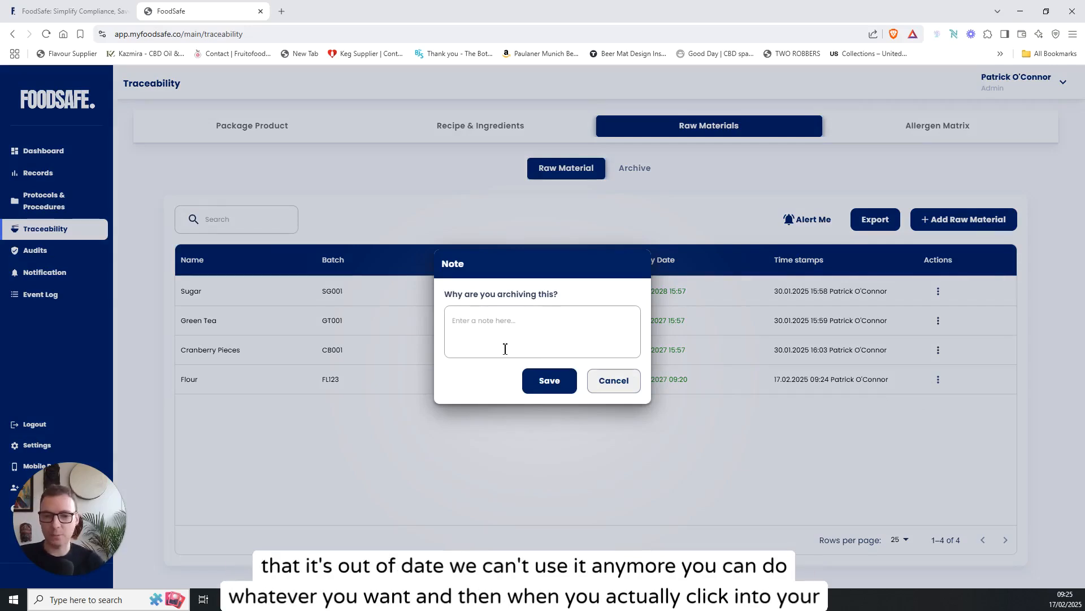
{"action": "left_click", "coordinate": [613, 381]}
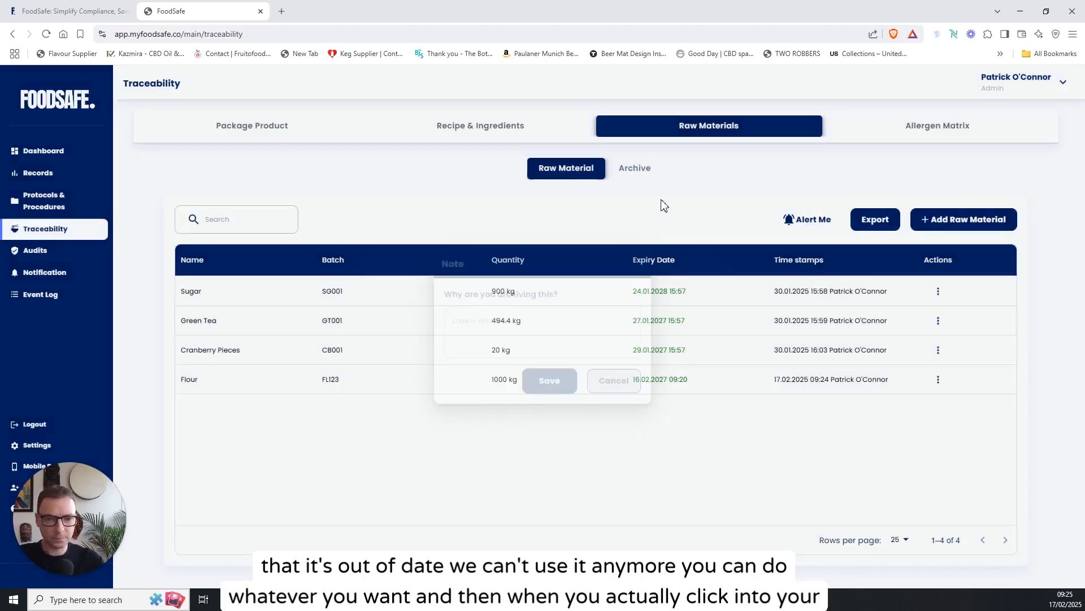
View the raw materials archive and look over the alert setup form for active raw materials, cancelling without creating an alert
{"action": "left_click", "coordinate": [639, 169]}
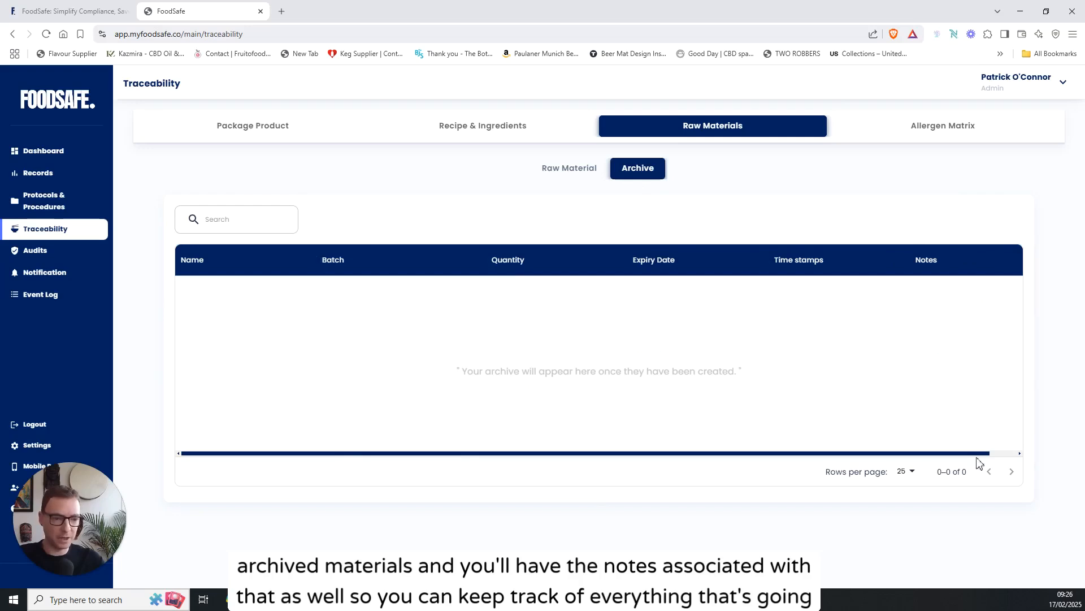
{"action": "left_click", "coordinate": [594, 177]}
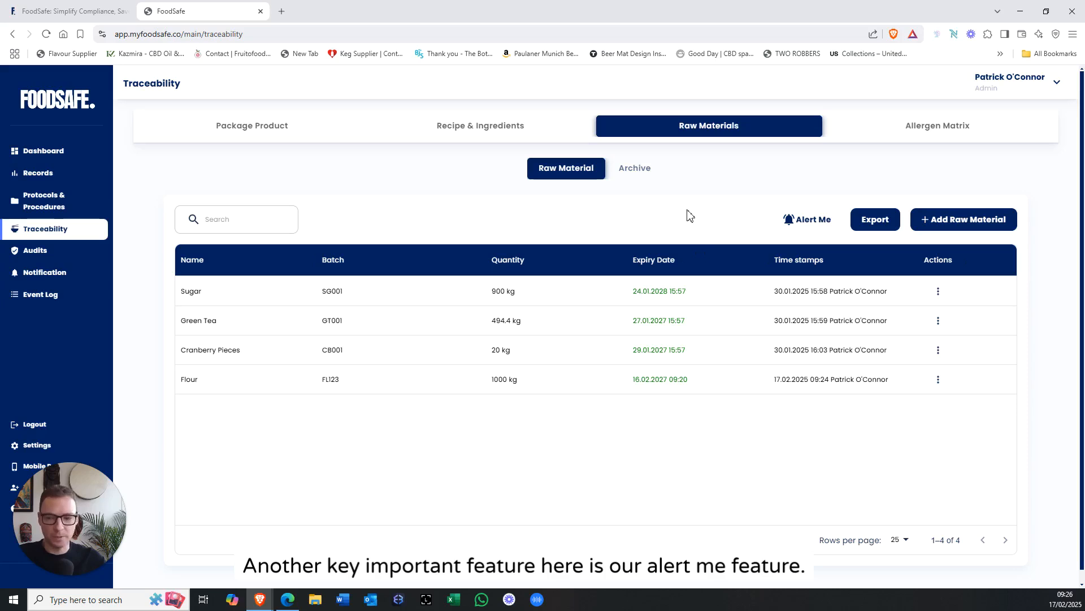
{"action": "left_click", "coordinate": [812, 222]}
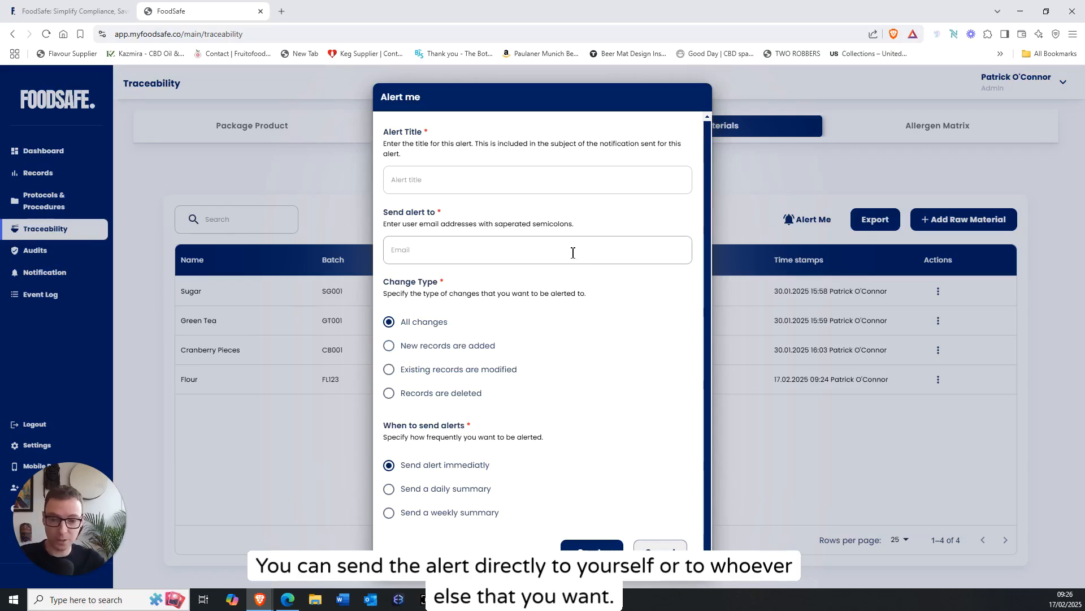
{"action": "left_click", "coordinate": [661, 552]}
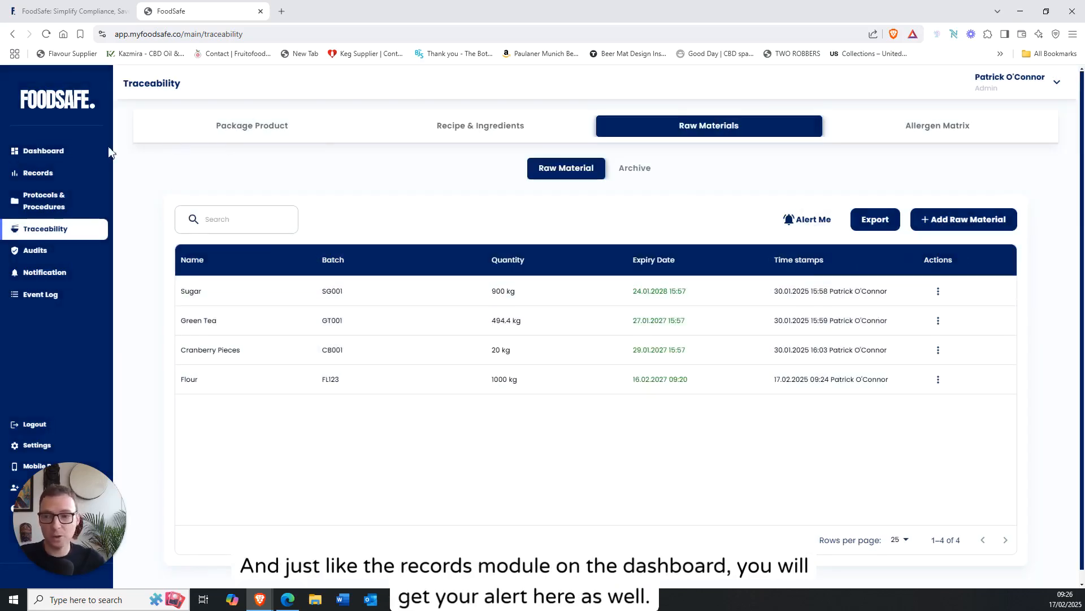
View the alerts on the dashboard and filter the notification module to show Alerts
{"action": "left_click", "coordinate": [63, 152]}
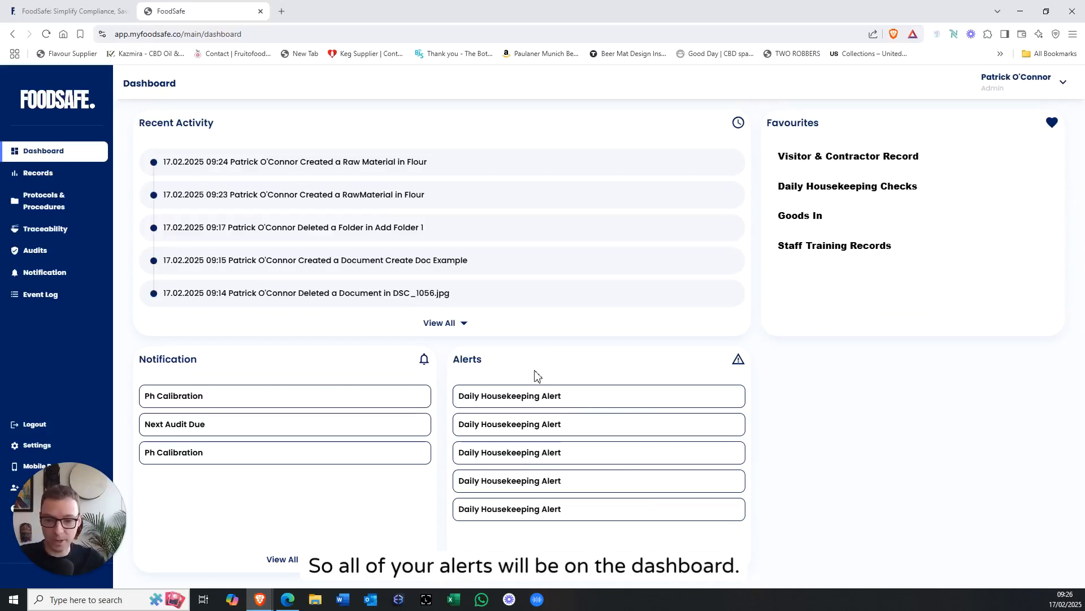
{"action": "left_click", "coordinate": [42, 273]}
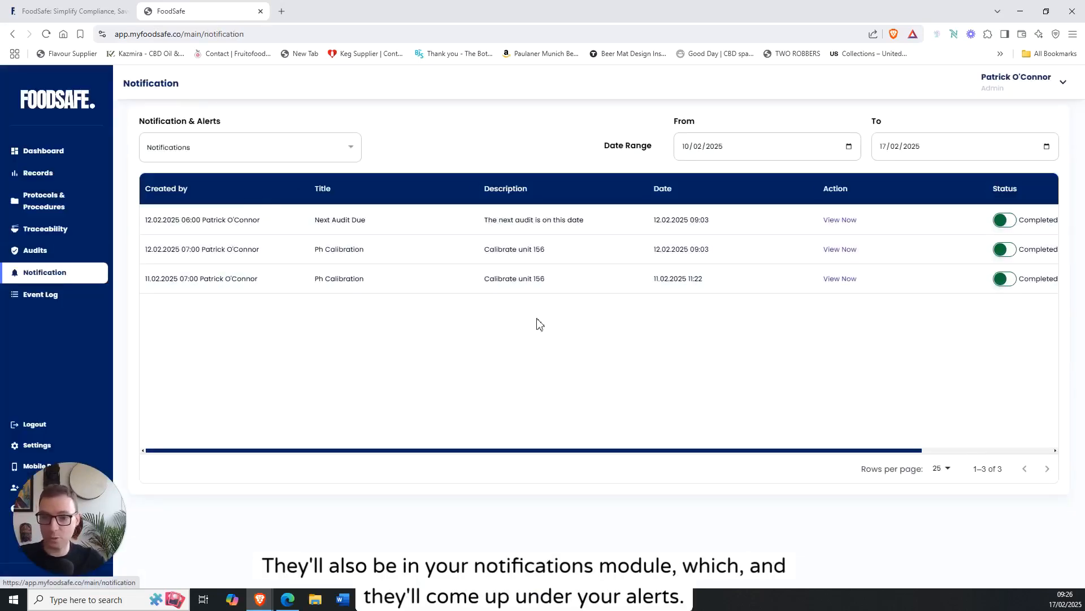
{"action": "left_click", "coordinate": [267, 149]}
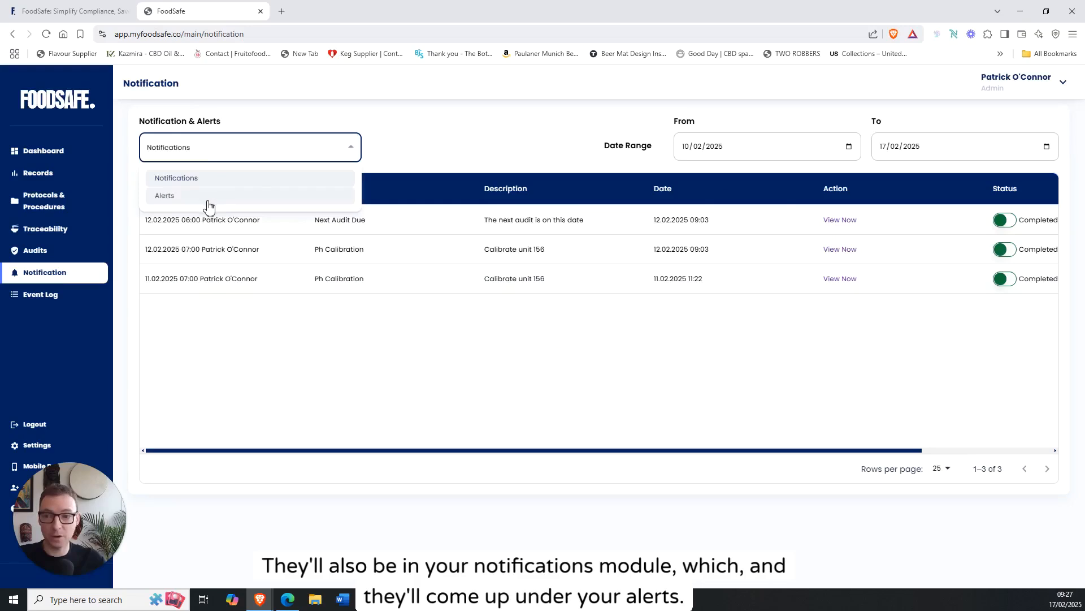
{"action": "left_click", "coordinate": [208, 198]}
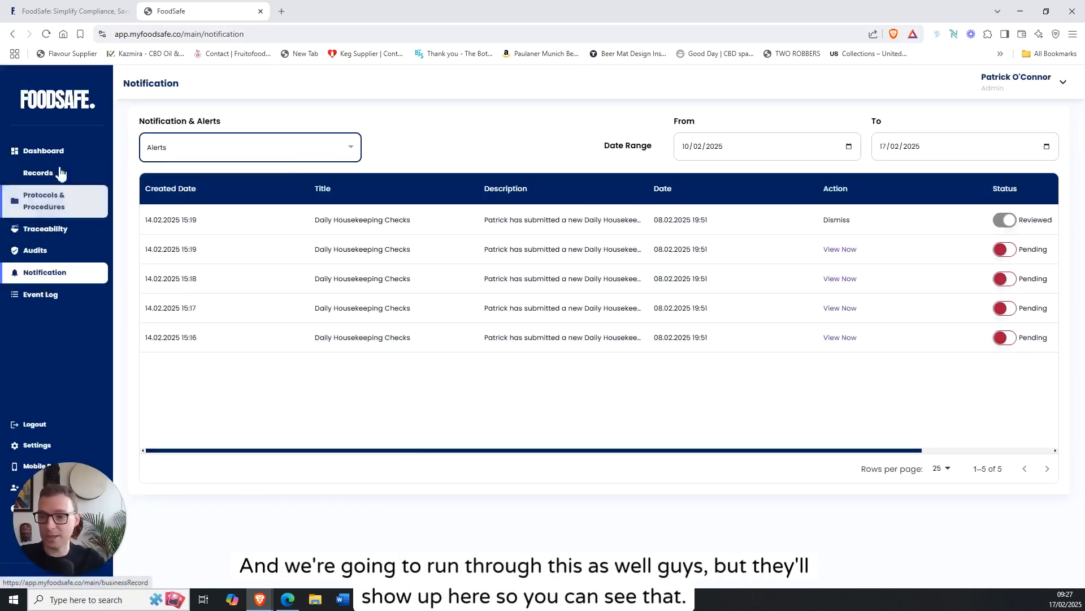
Return to the raw materials list in Traceability
{"action": "left_click", "coordinate": [43, 229]}
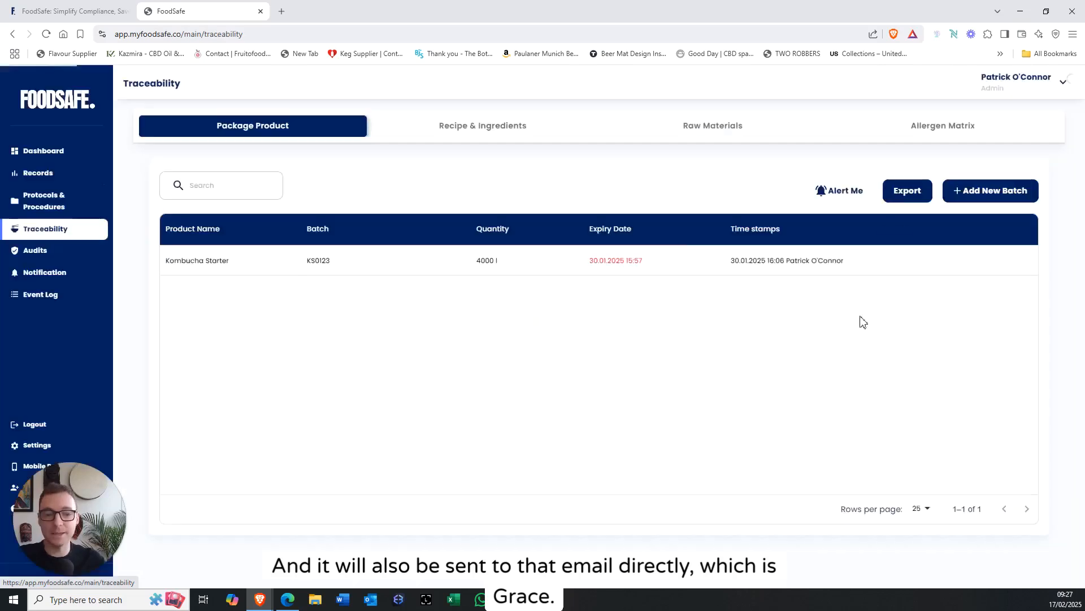
{"action": "left_click", "coordinate": [714, 131]}
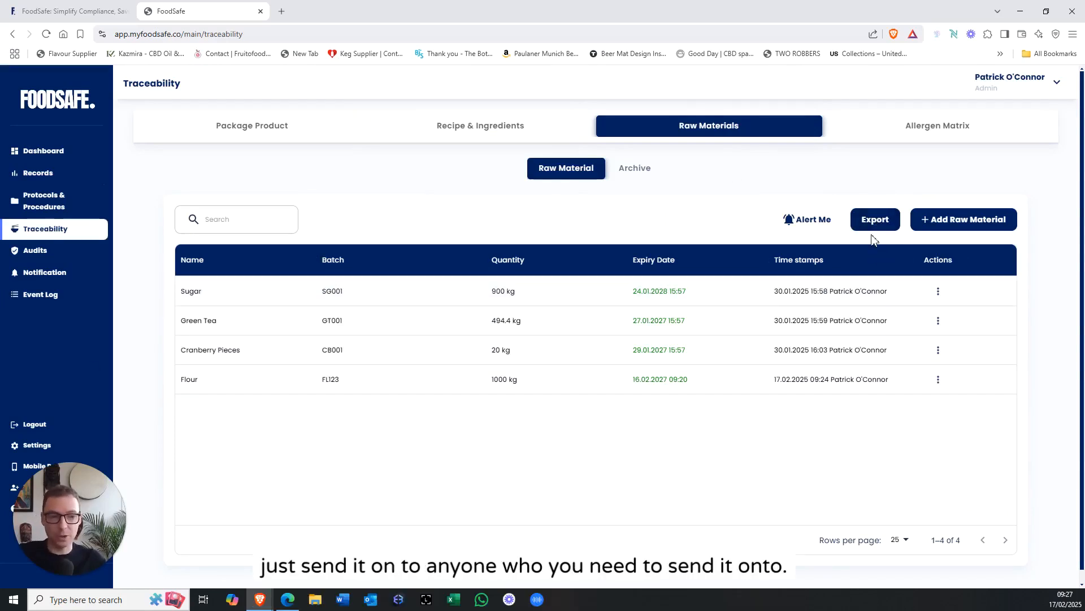
Search the raw materials list for "gre" and for "gt", and clear the search
{"action": "left_click", "coordinate": [245, 222]}
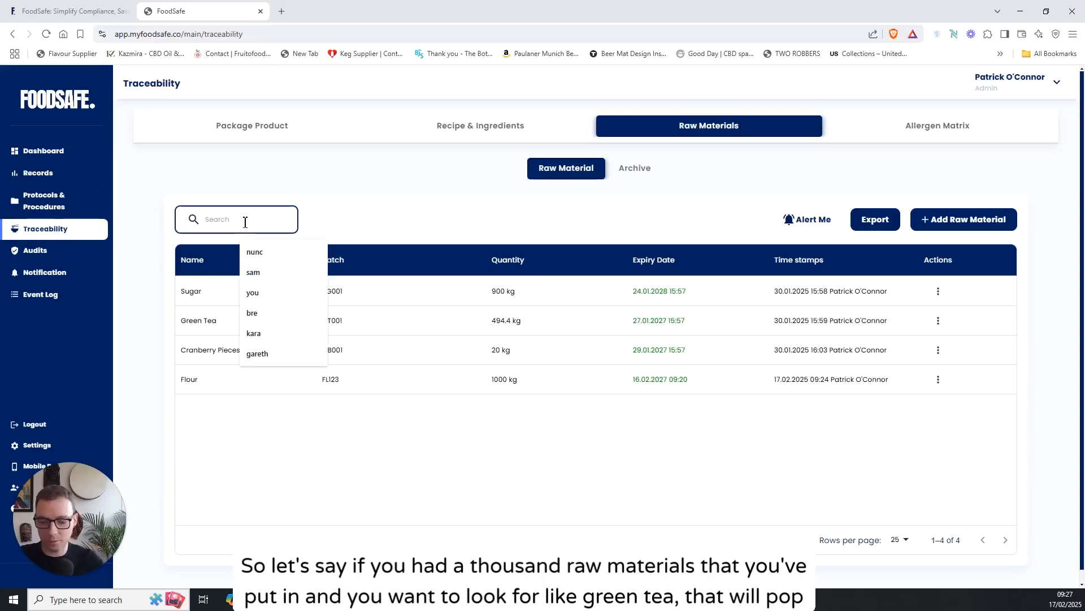
{"action": "type", "text": "gre"}
{"action": "key", "text": "BackSpace"}
{"action": "key", "text": "BackSpace"}
{"action": "key", "text": "BackSpace"}
{"action": "key", "text": "BackSpace"}
{"action": "key", "text": "BackSpace"}
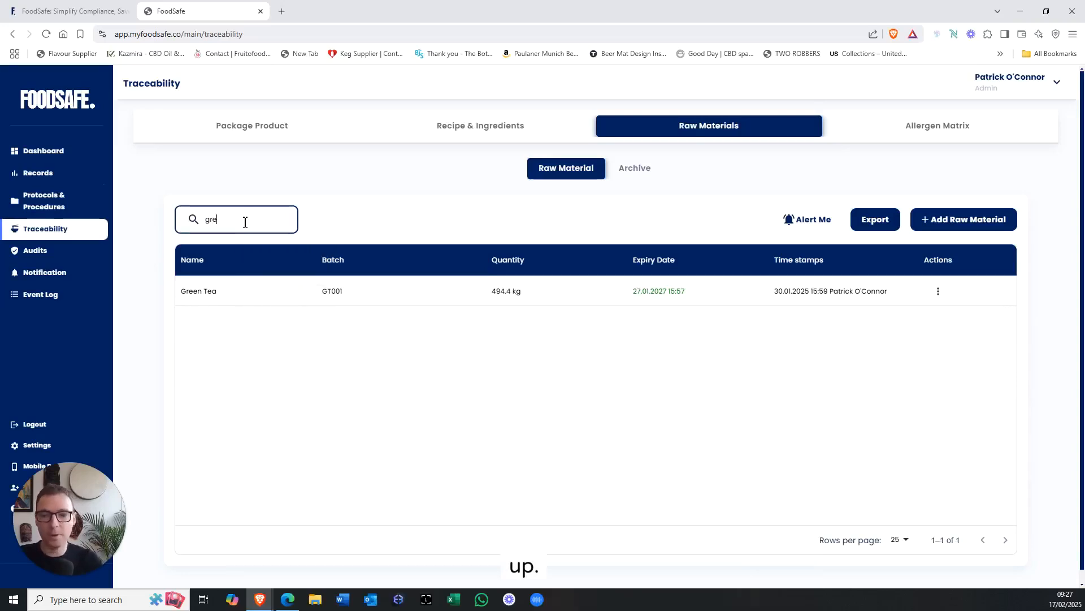
{"action": "type", "text": "gt"}
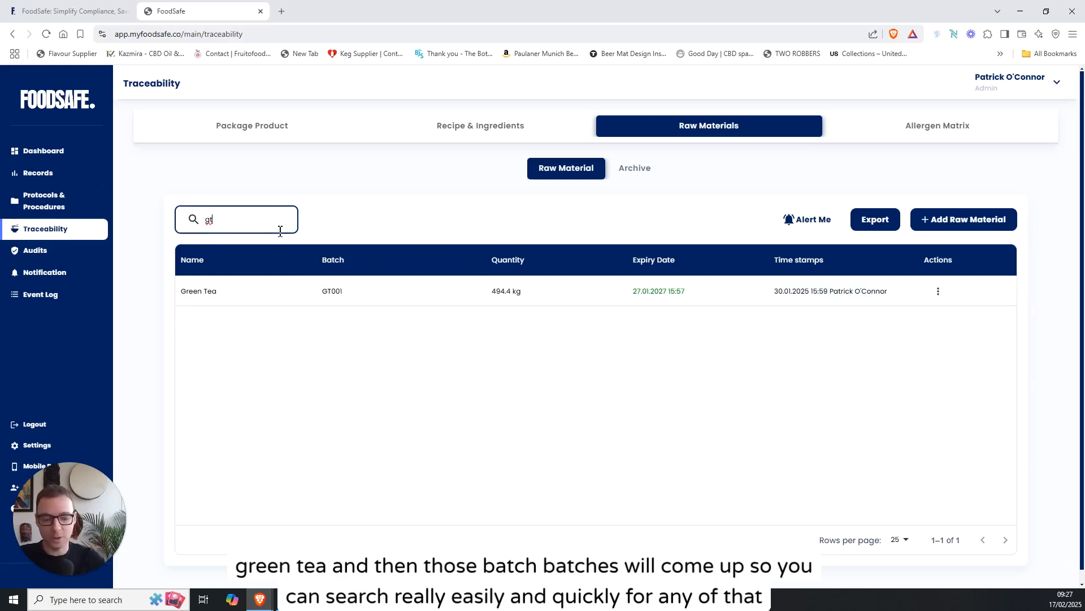
{"action": "key", "text": "BackSpace"}
{"action": "key", "text": "BackSpace"}
{"action": "left_click", "coordinate": [413, 215]}
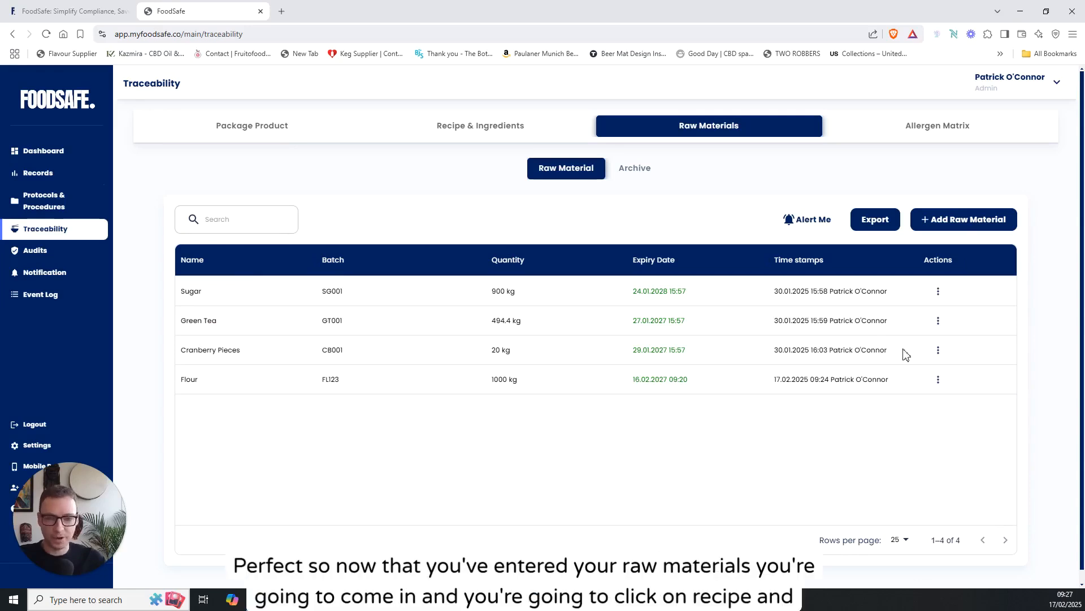
Start a new recipe product named Cranberry Cake with barcode CC125, internal product code 1234568 and Unit as its unit
{"action": "left_click", "coordinate": [506, 133]}
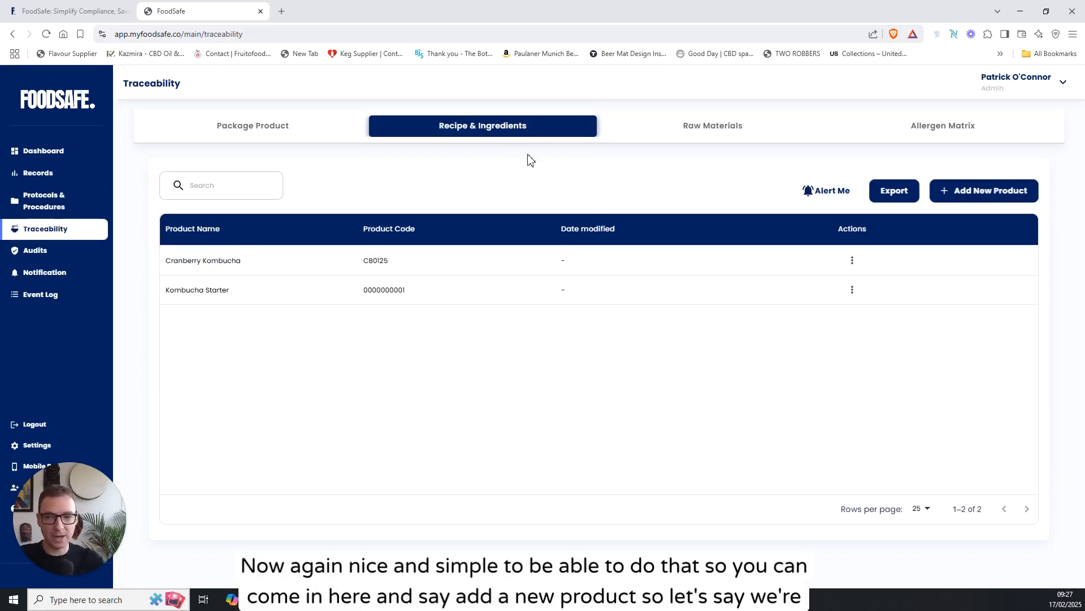
{"action": "left_click", "coordinate": [1000, 198]}
{"action": "left_click", "coordinate": [305, 239]}
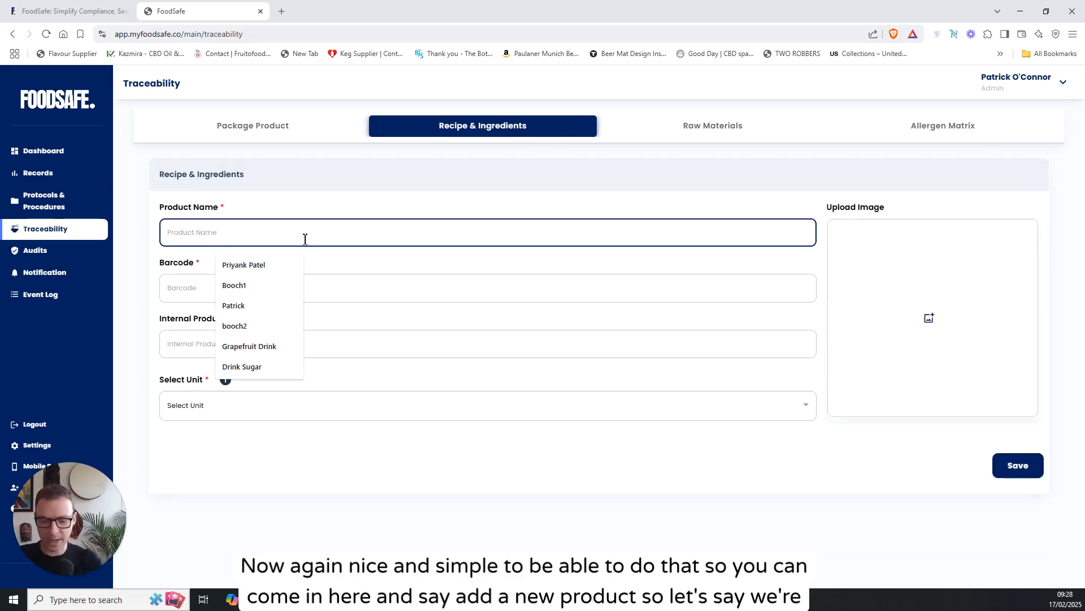
{"action": "type", "text": "Cranberry Cake"}
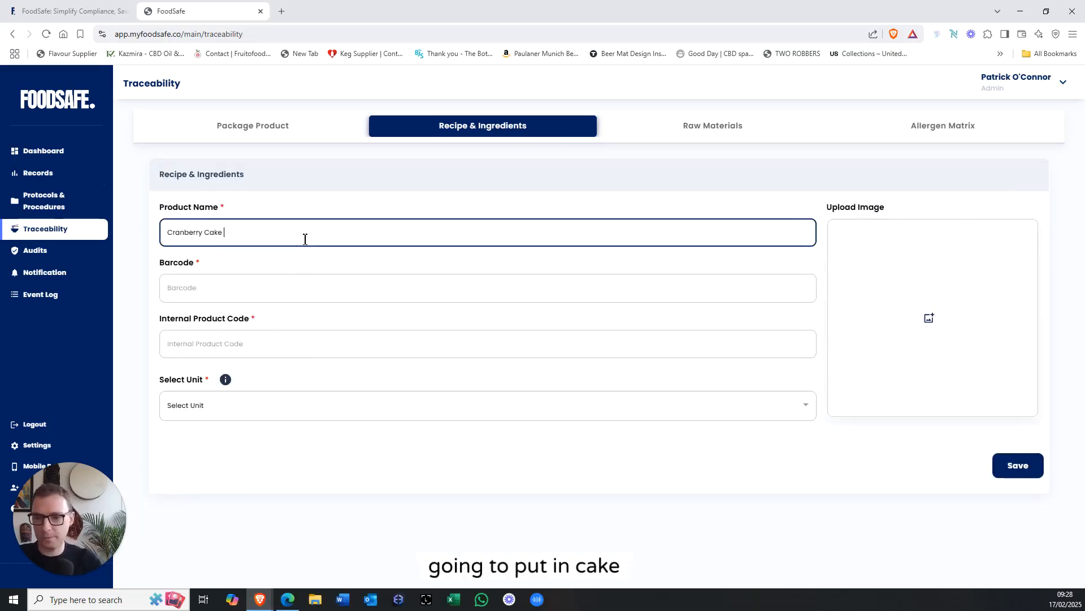
{"action": "left_click", "coordinate": [255, 290]}
{"action": "type", "text": "CC125"}
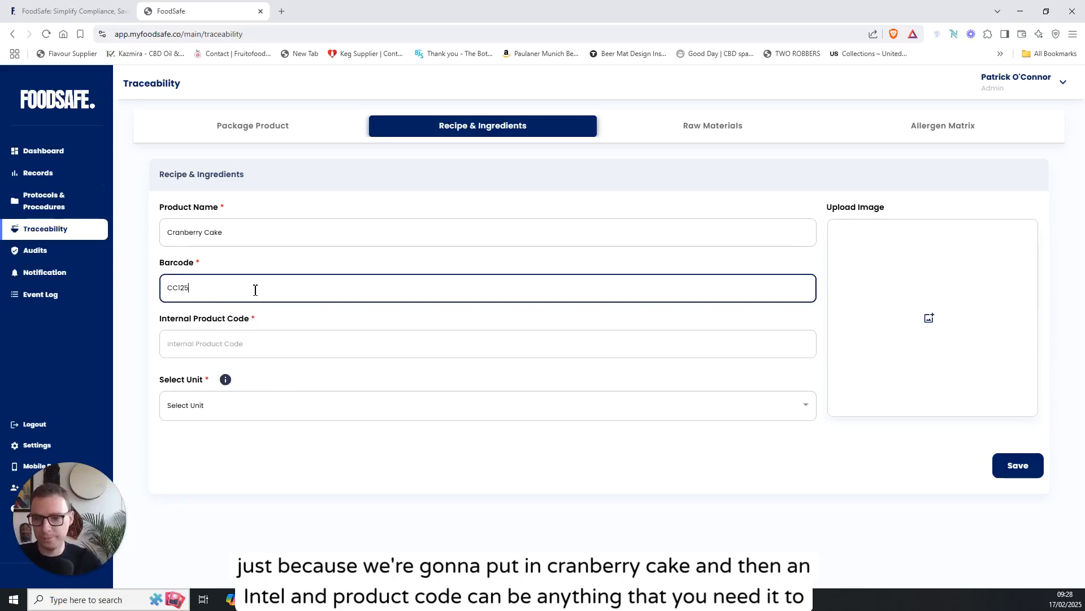
{"action": "left_click", "coordinate": [310, 341]}
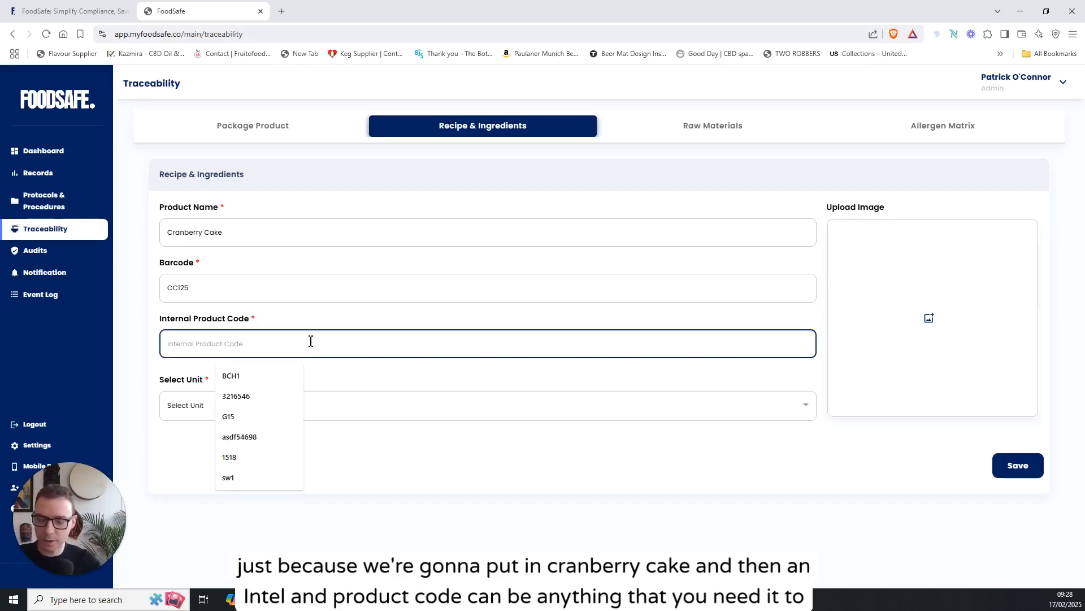
{"action": "type", "text": "1234568"}
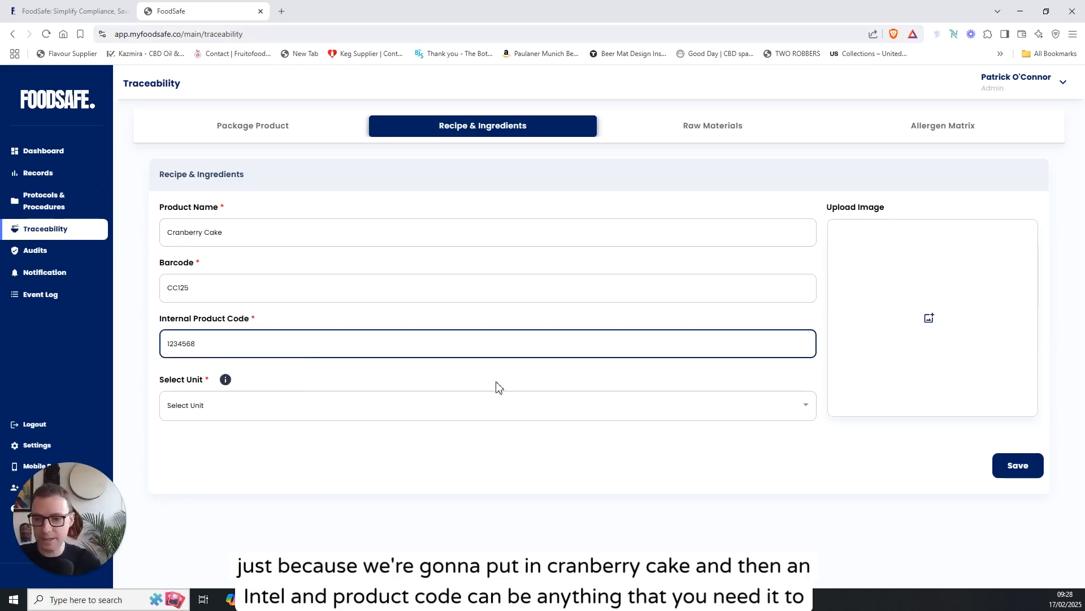
{"action": "left_click", "coordinate": [219, 408]}
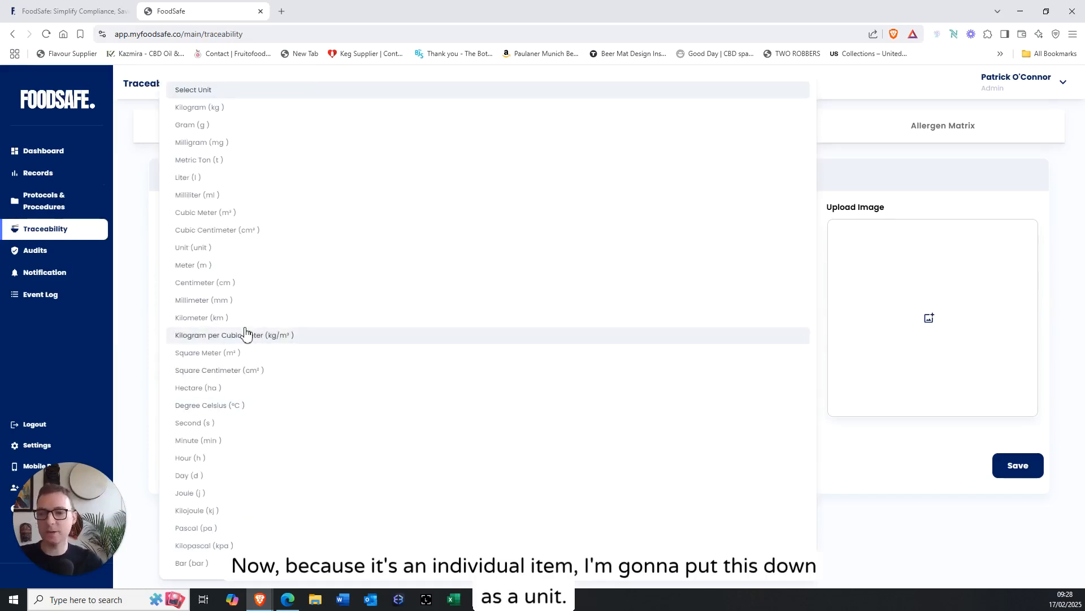
{"action": "left_click", "coordinate": [248, 257]}
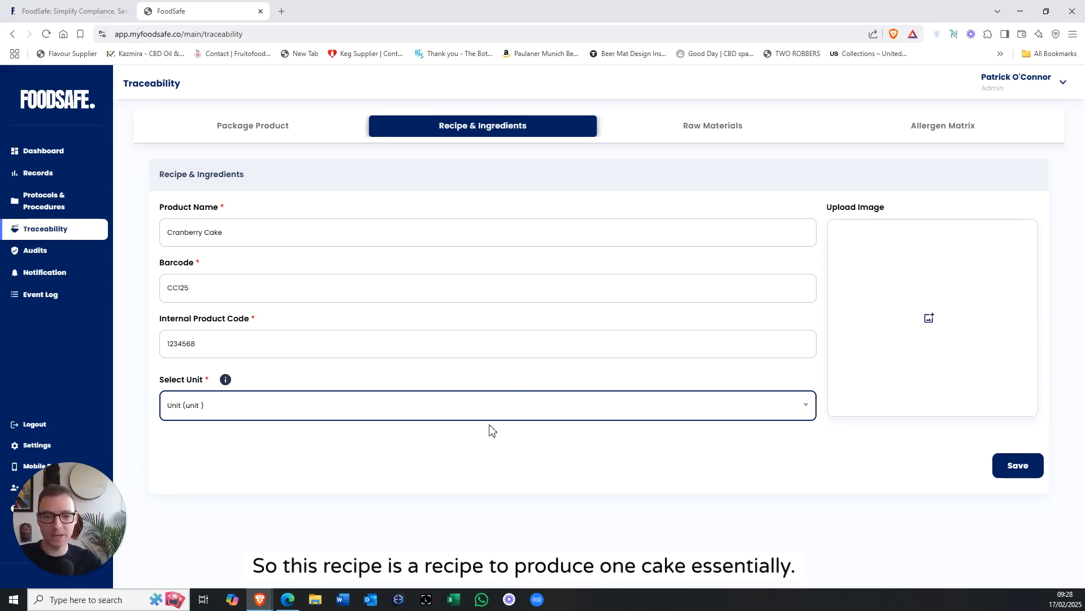
Upload the picture "Old Scoby From 500l 2018" as the product image and save the product details
{"action": "left_click", "coordinate": [929, 318]}
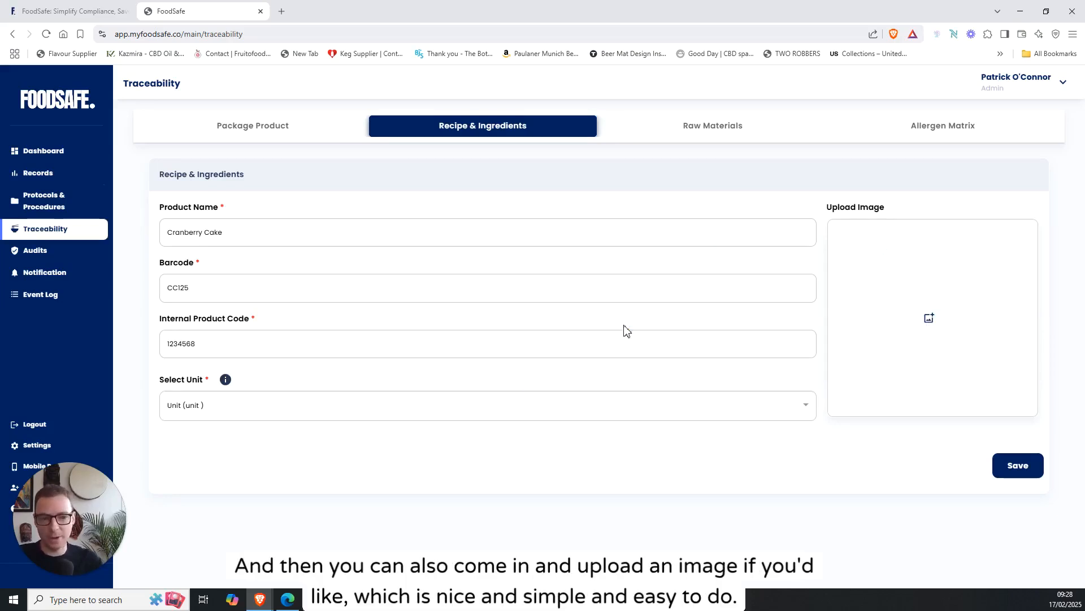
{"action": "left_click", "coordinate": [931, 319]}
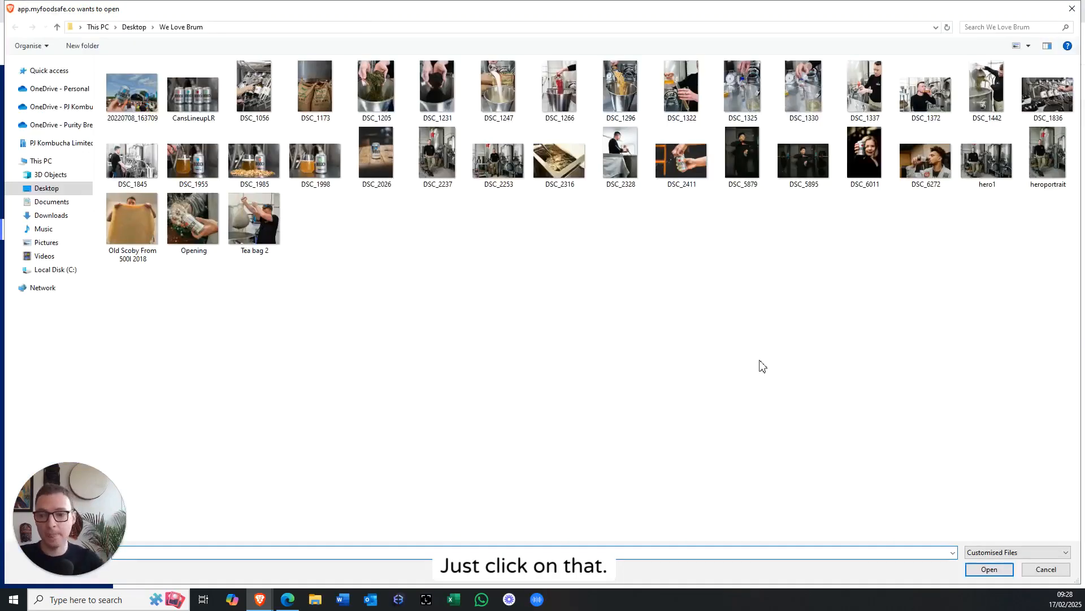
{"action": "left_click", "coordinate": [132, 223]}
{"action": "left_click", "coordinate": [989, 569]}
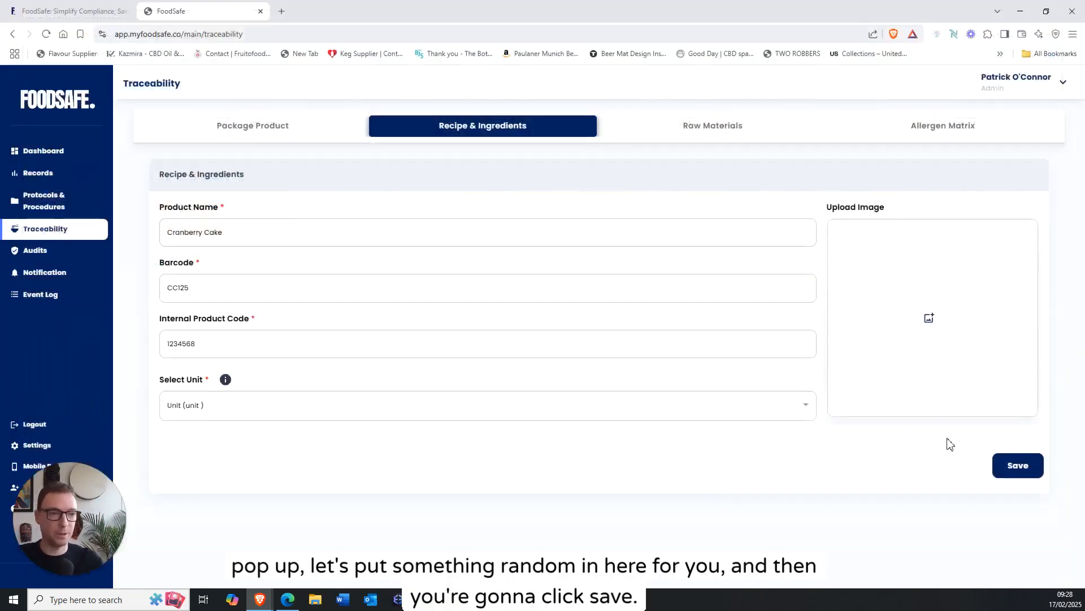
{"action": "left_click", "coordinate": [1014, 484]}
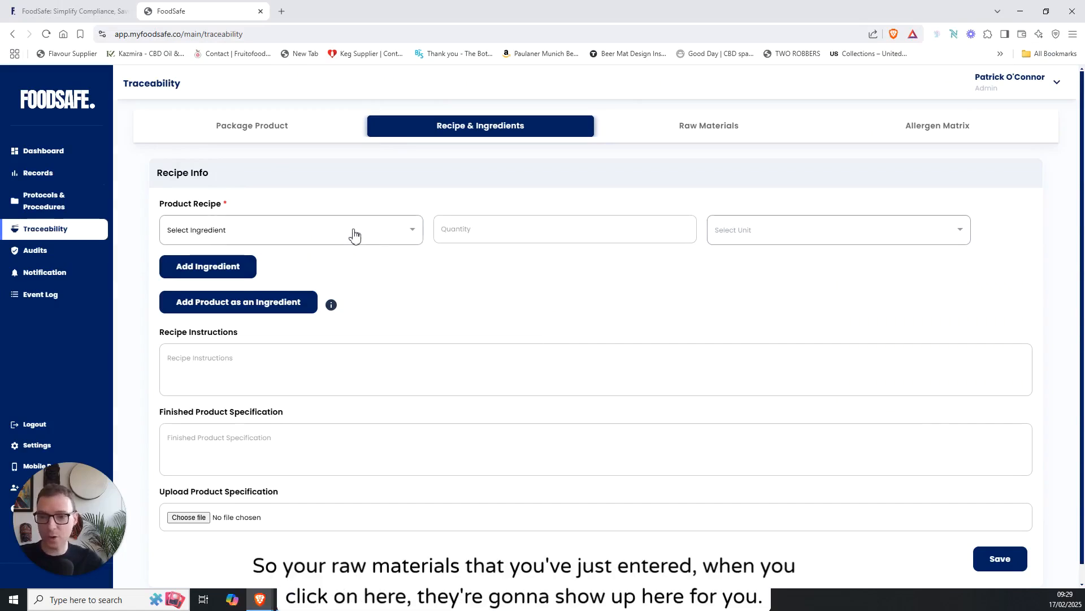
Set the first recipe ingredient to Flour with a quantity of 0.5 kg
{"action": "left_click", "coordinate": [380, 233]}
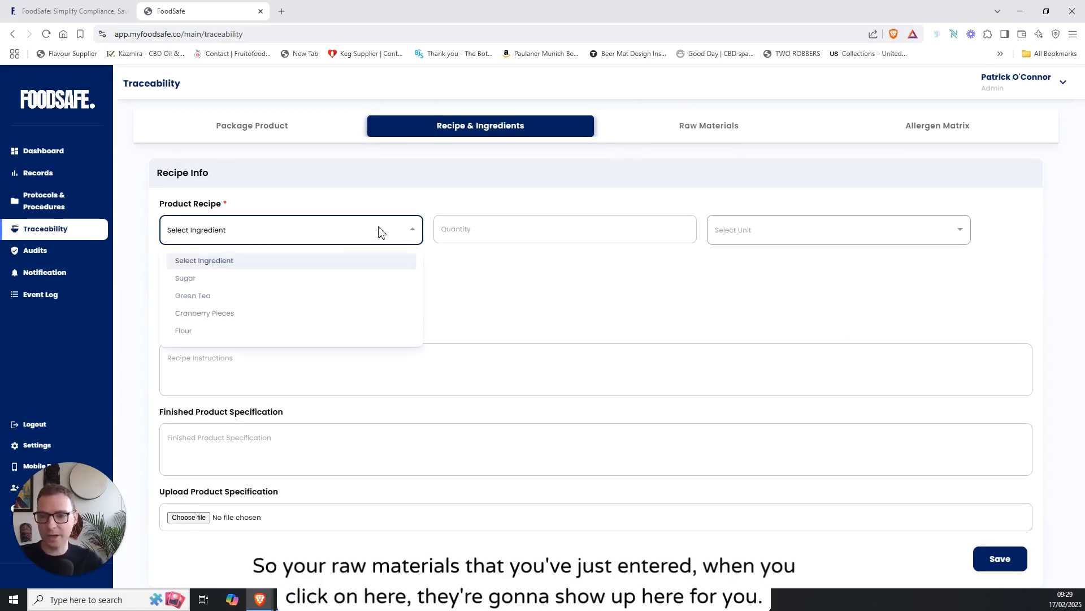
{"action": "left_click", "coordinate": [185, 335]}
{"action": "left_click", "coordinate": [511, 236]}
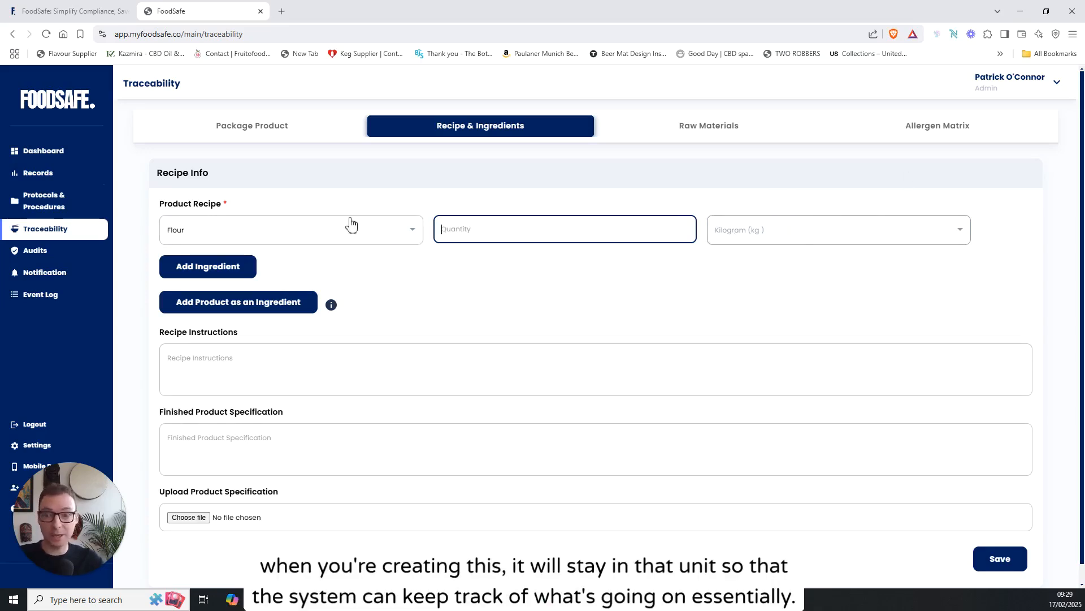
{"action": "right_click", "coordinate": [671, 277]}
{"action": "left_click", "coordinate": [516, 225]}
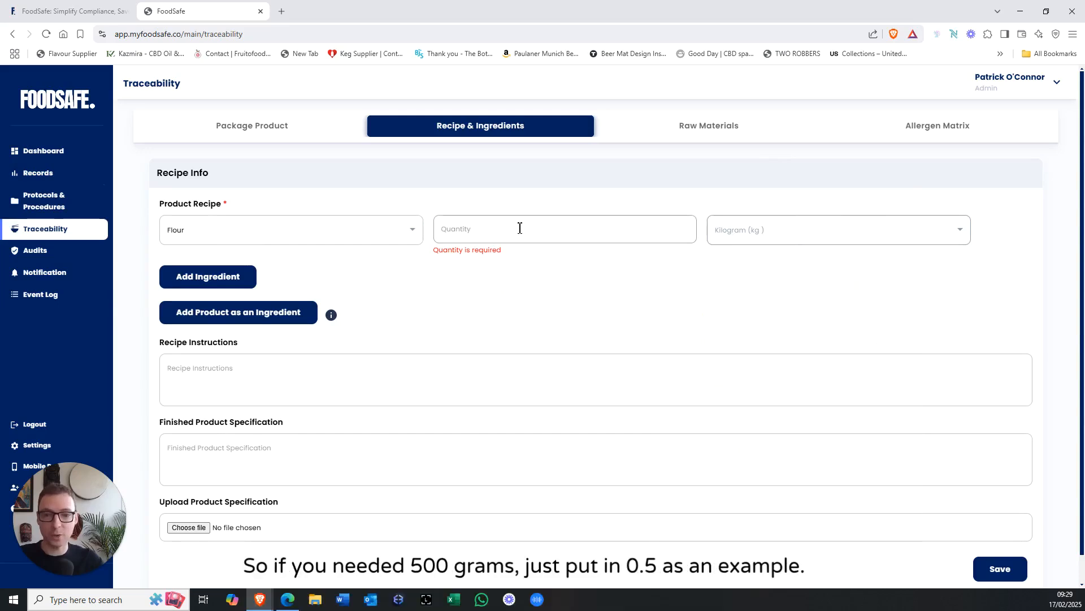
{"action": "left_click", "coordinate": [503, 232]}
{"action": "type", "text": "0.5"}
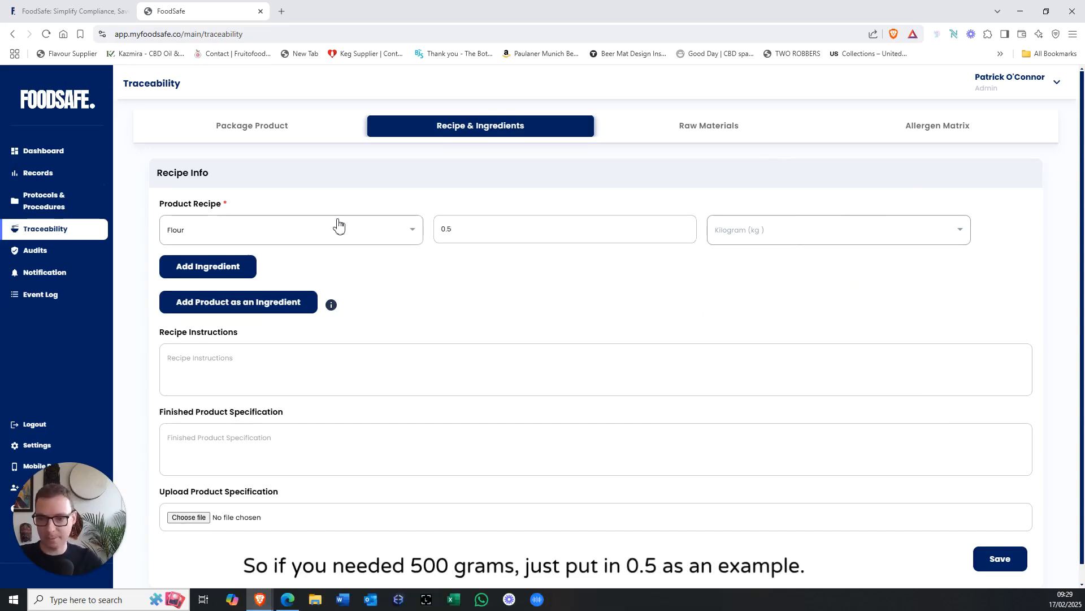
Add Sugar as a second recipe ingredient with a quantity of 0.6 kg
{"action": "left_click", "coordinate": [229, 271]}
{"action": "left_click", "coordinate": [225, 268]}
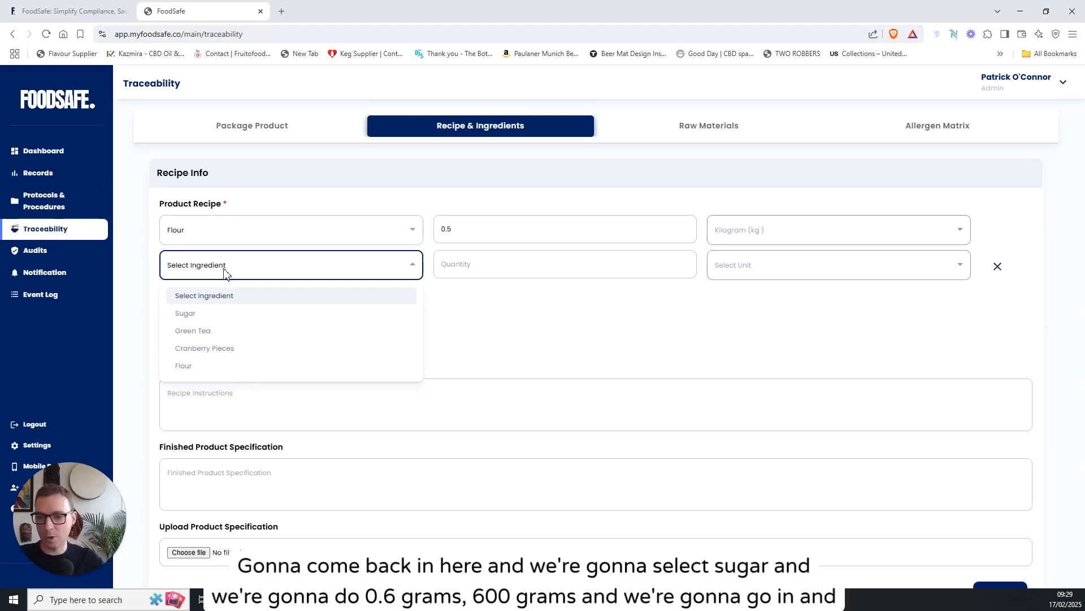
{"action": "left_click", "coordinate": [226, 313]}
{"action": "left_click", "coordinate": [462, 264]}
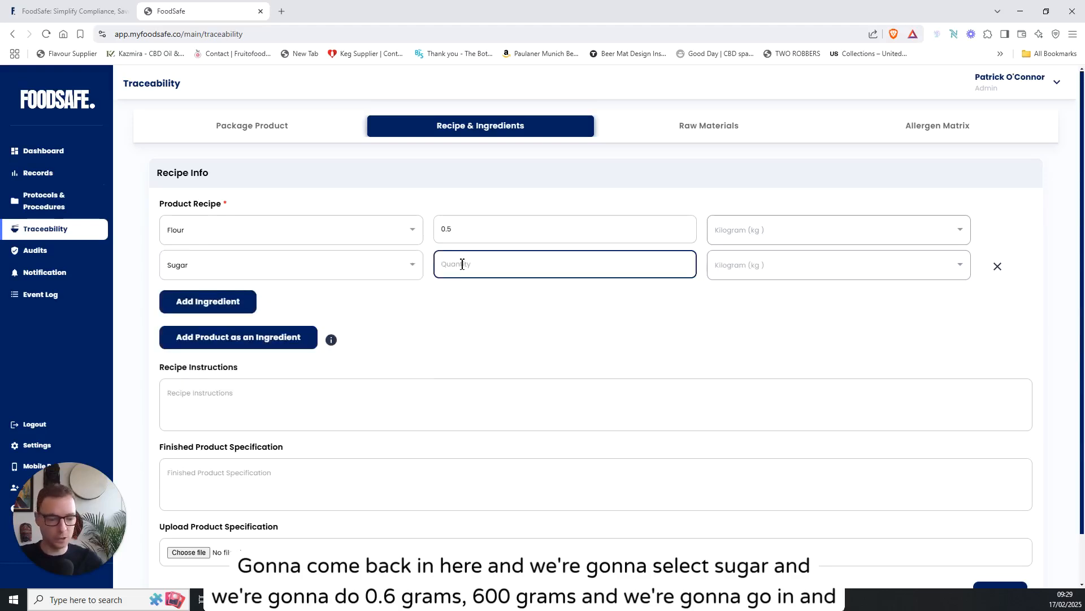
{"action": "type", "text": "0.6"}
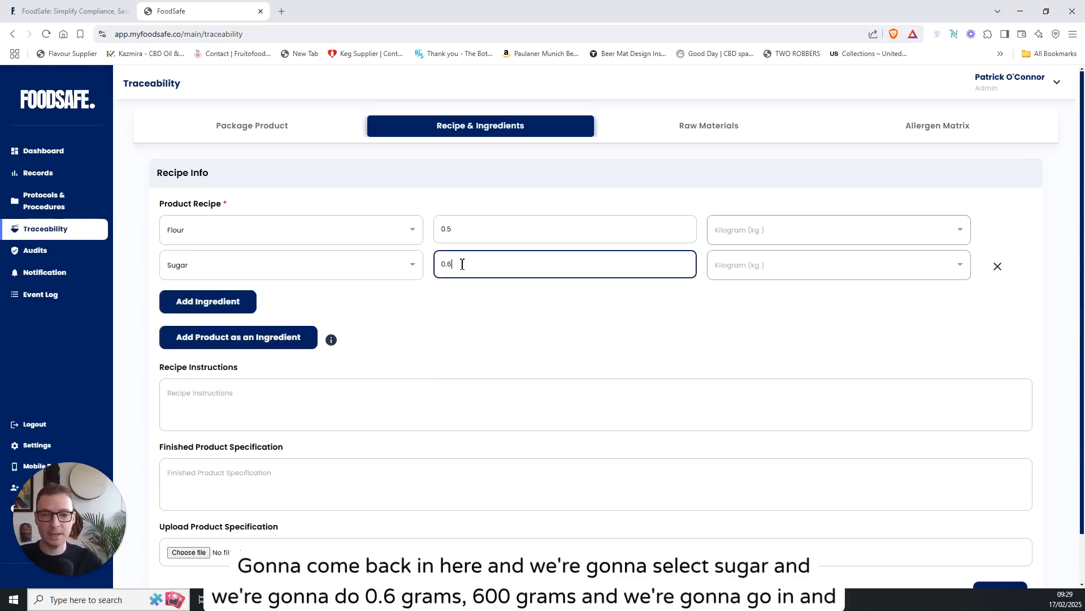
Add Cranberry Pieces as a third recipe ingredient with a quantity of 0.123 kg
{"action": "left_click", "coordinate": [243, 303]}
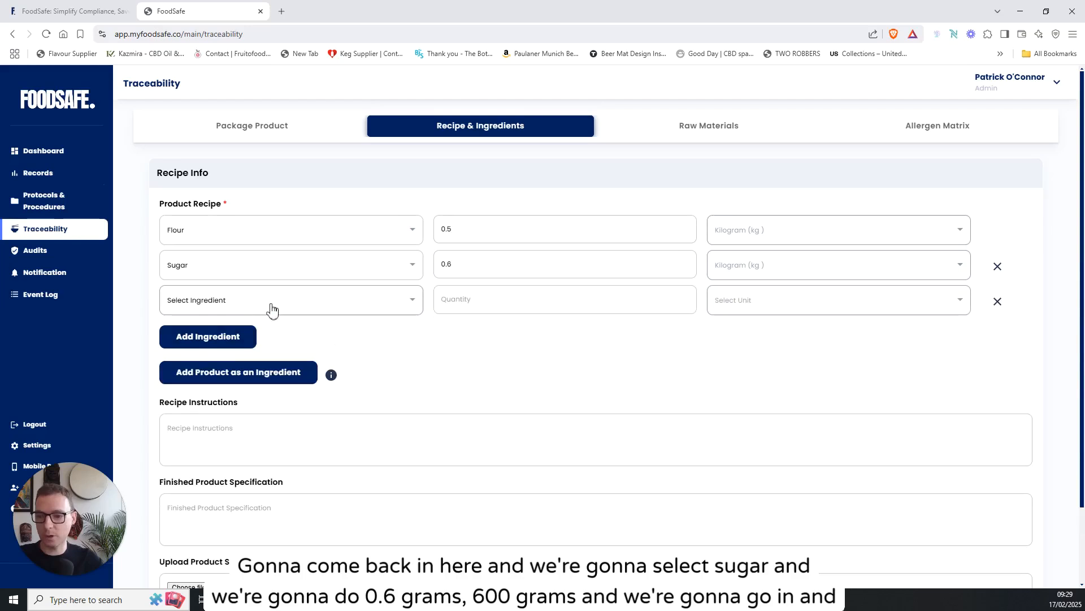
{"action": "left_click", "coordinate": [243, 306]}
{"action": "left_click", "coordinate": [219, 382]}
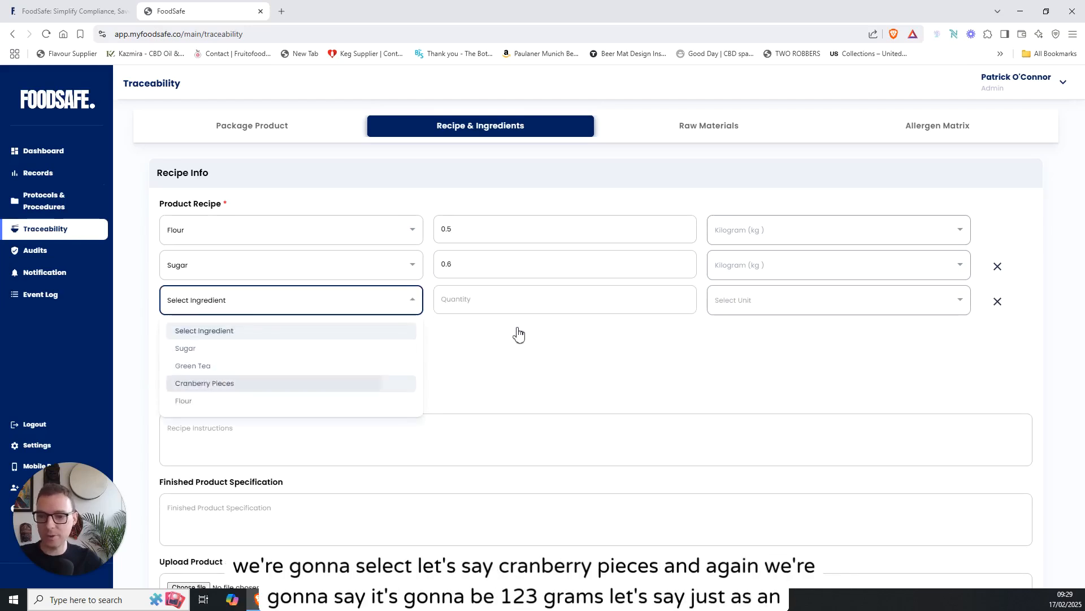
{"action": "left_click", "coordinate": [520, 307]}
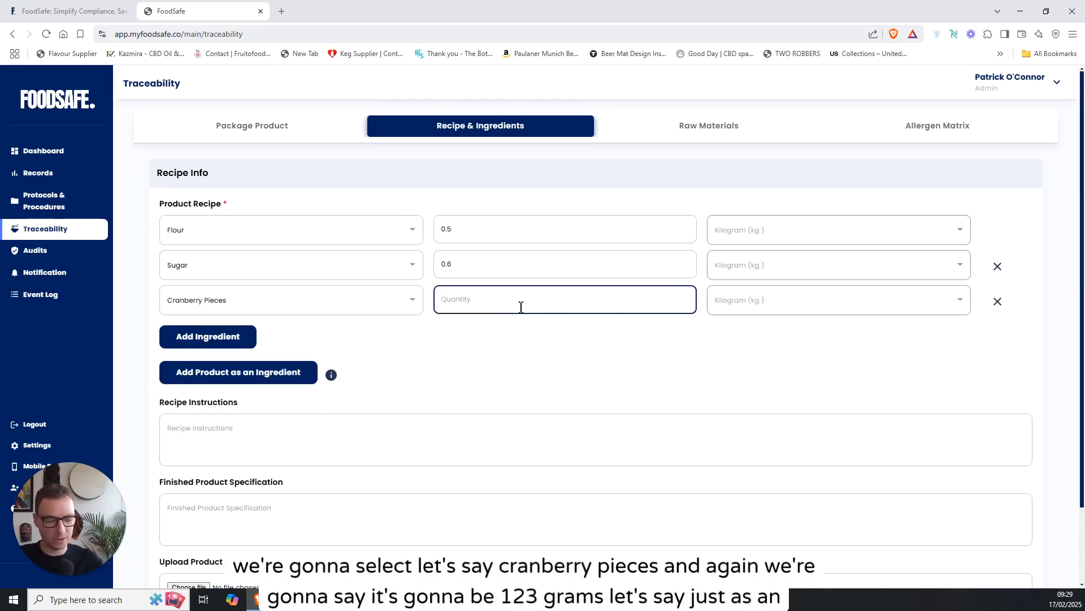
{"action": "type", "text": "0.123"}
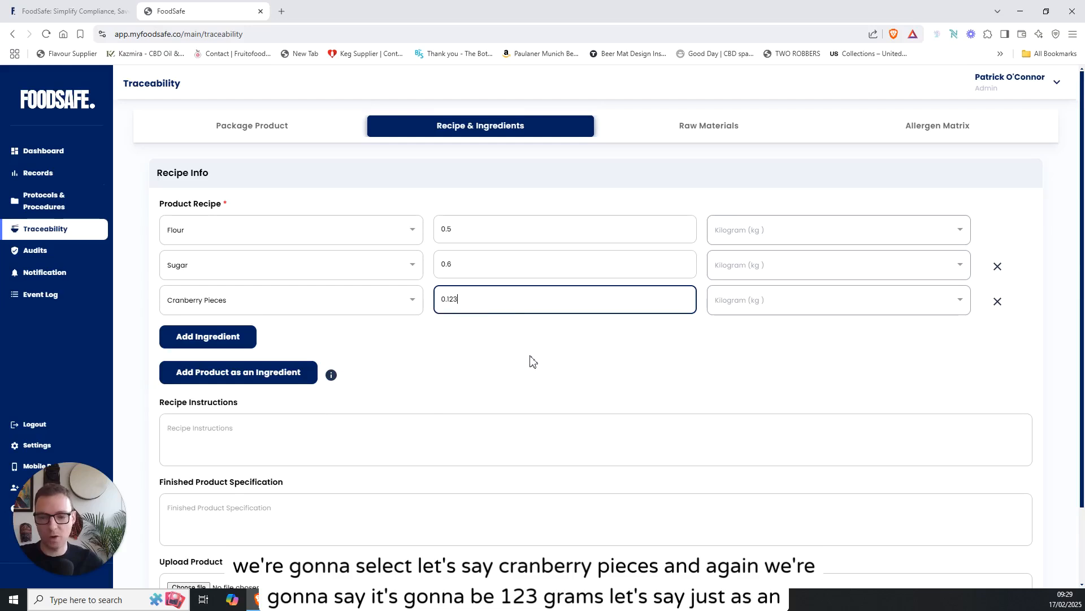
{"action": "left_click", "coordinate": [488, 343]}
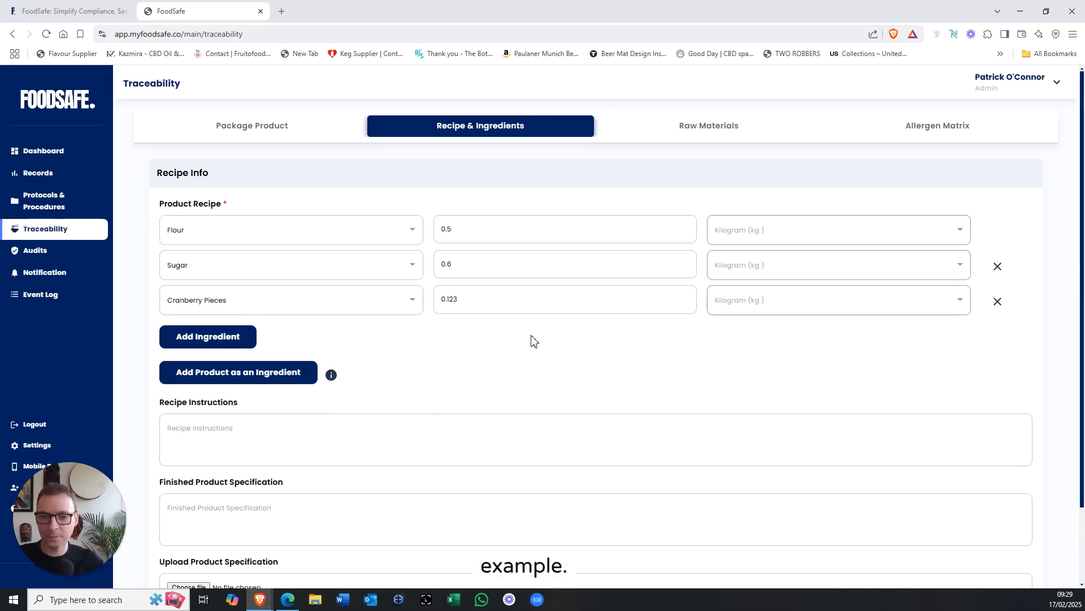
Add a row for a product used as an ingredient, look over the selectable products, and remove the row
{"action": "scroll", "coordinate": [650, 320], "scroll_direction": "down", "scroll_amount": 1}
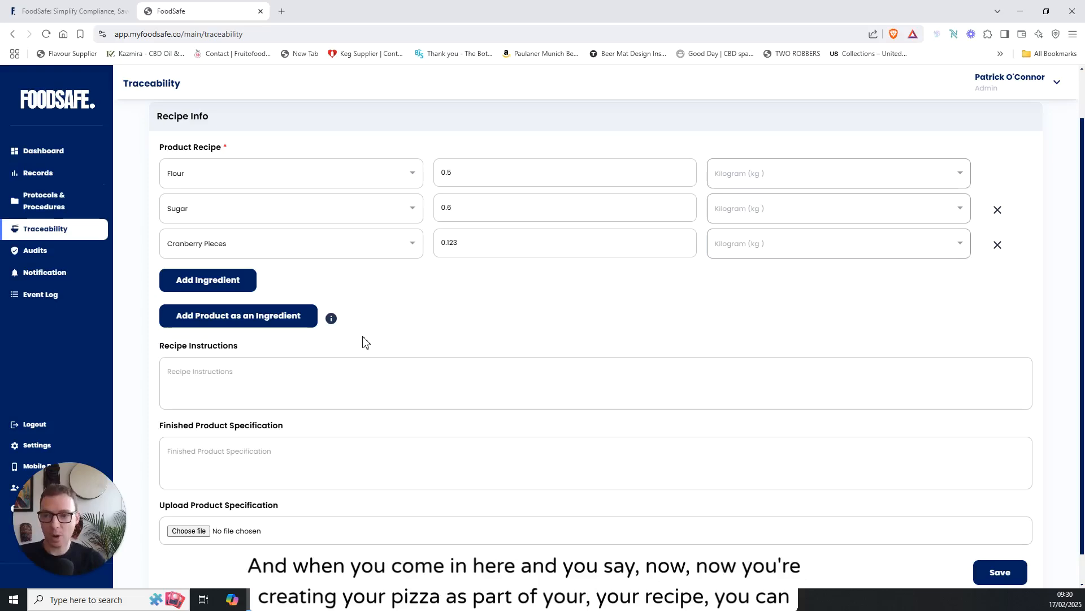
{"action": "left_click", "coordinate": [229, 323]}
{"action": "left_click", "coordinate": [261, 312]}
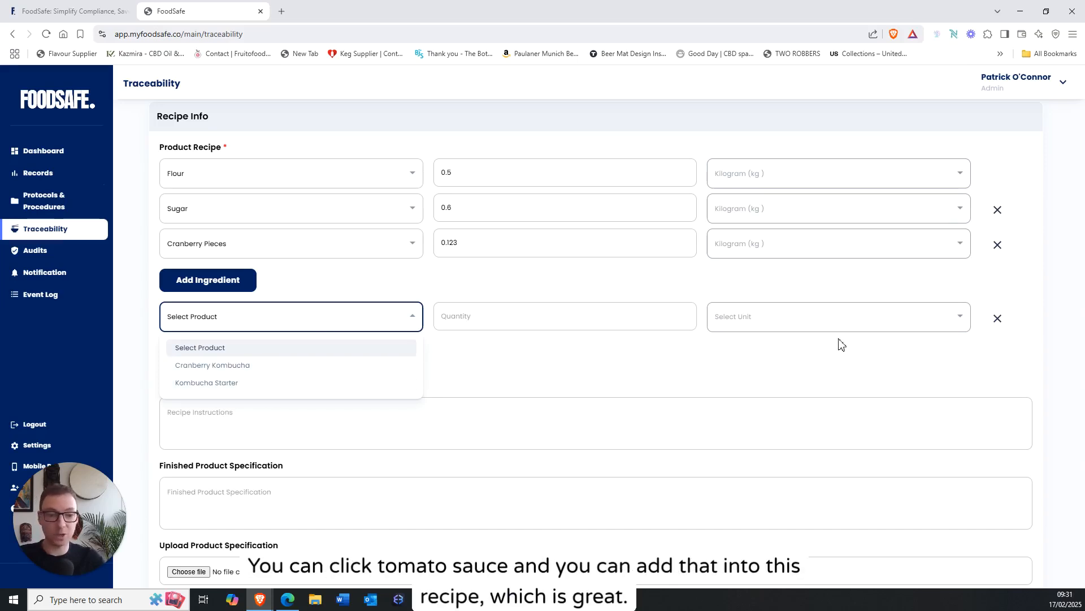
{"action": "left_click", "coordinate": [520, 280]}
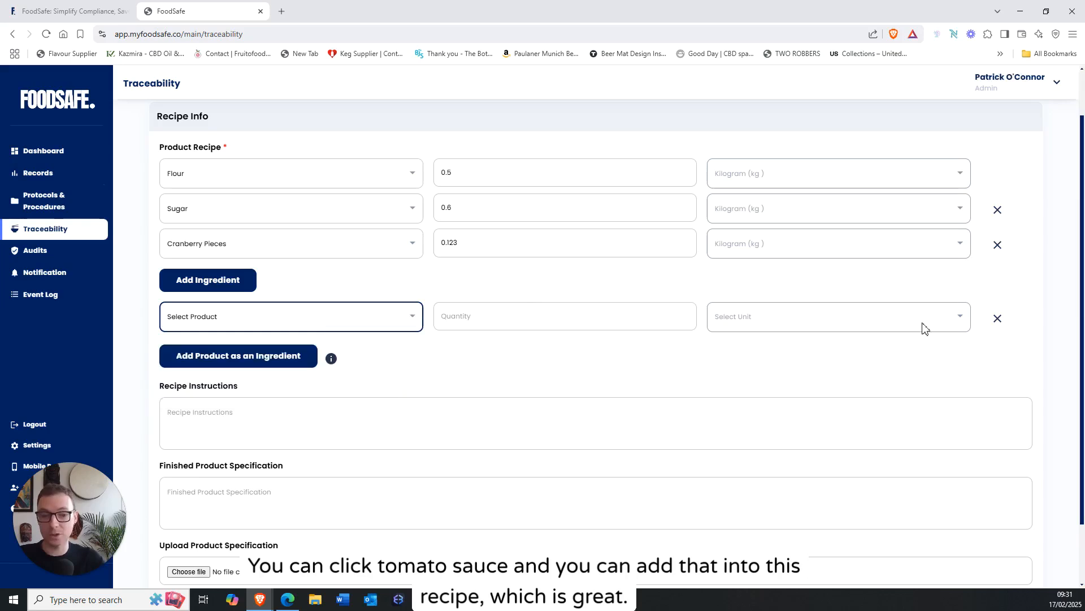
{"action": "left_click", "coordinate": [998, 318]}
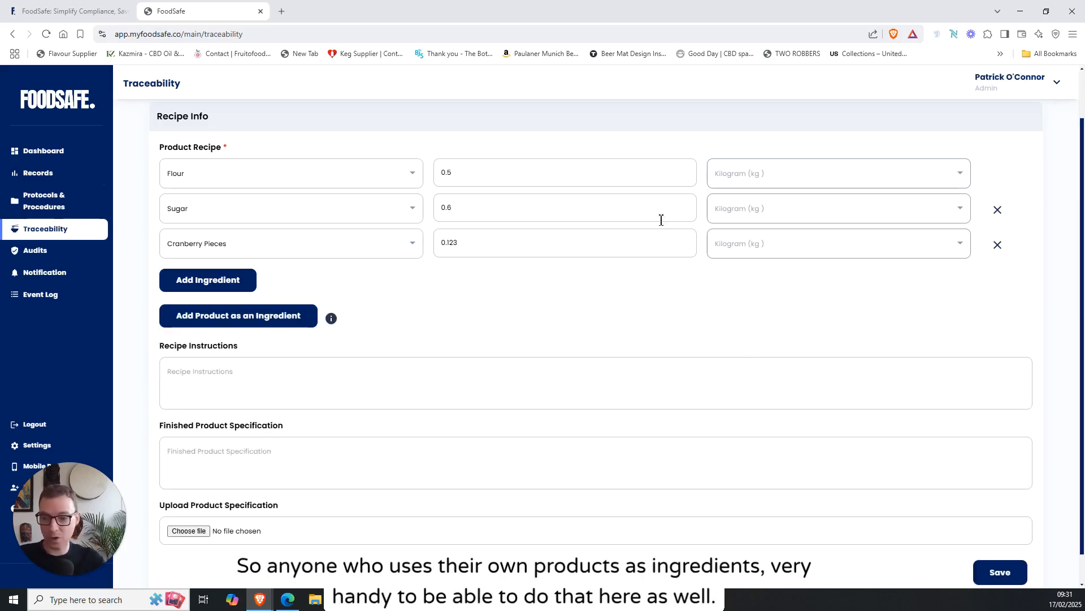
Enter "Recipe instruction" as the recipe instructions
{"action": "scroll", "coordinate": [659, 321], "scroll_direction": "down", "scroll_amount": 1}
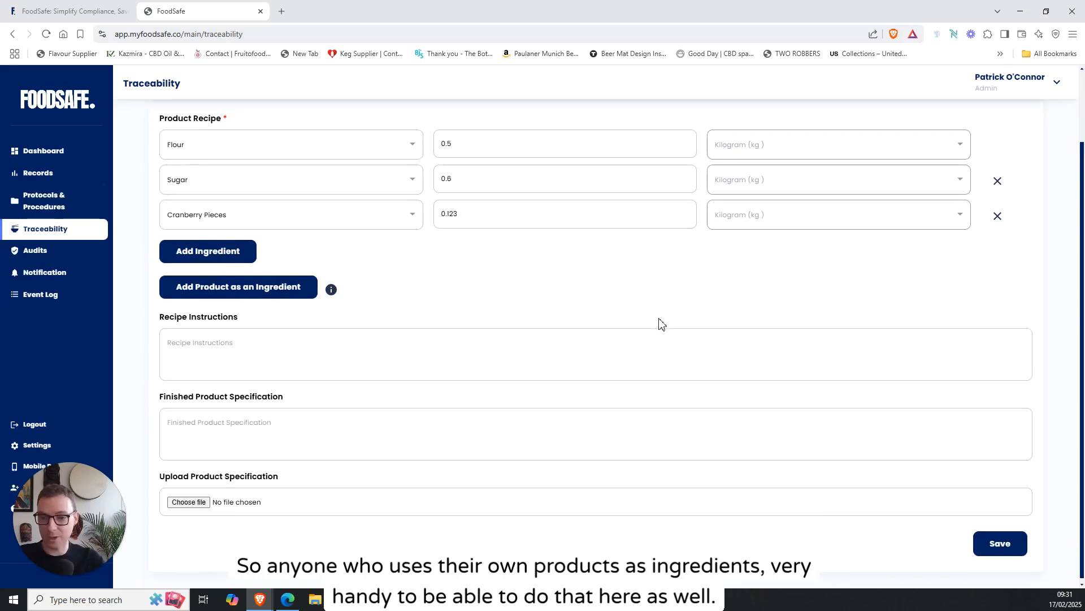
{"action": "left_click", "coordinate": [293, 349]}
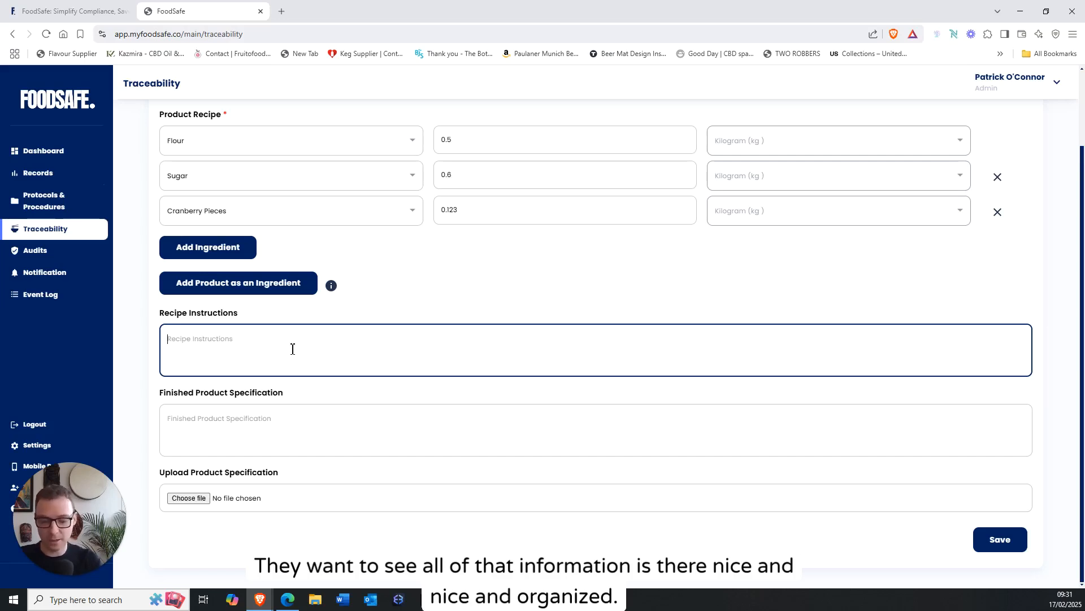
{"action": "type", "text": "Recipe instruction"}
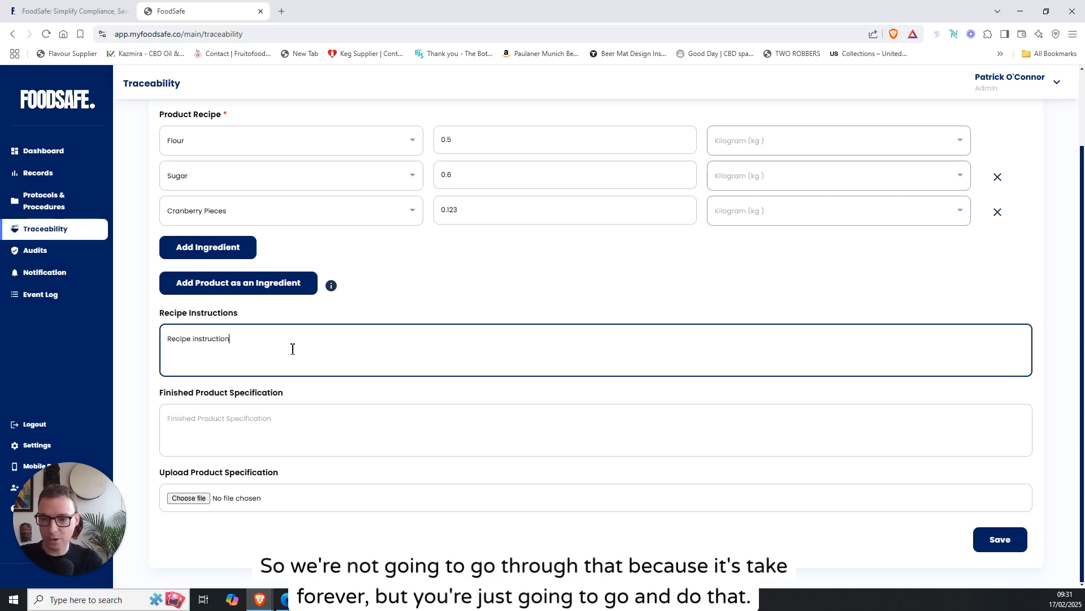
Enter "Finished Product" as the finished product specification and save the recipe
{"action": "left_click", "coordinate": [265, 426]}
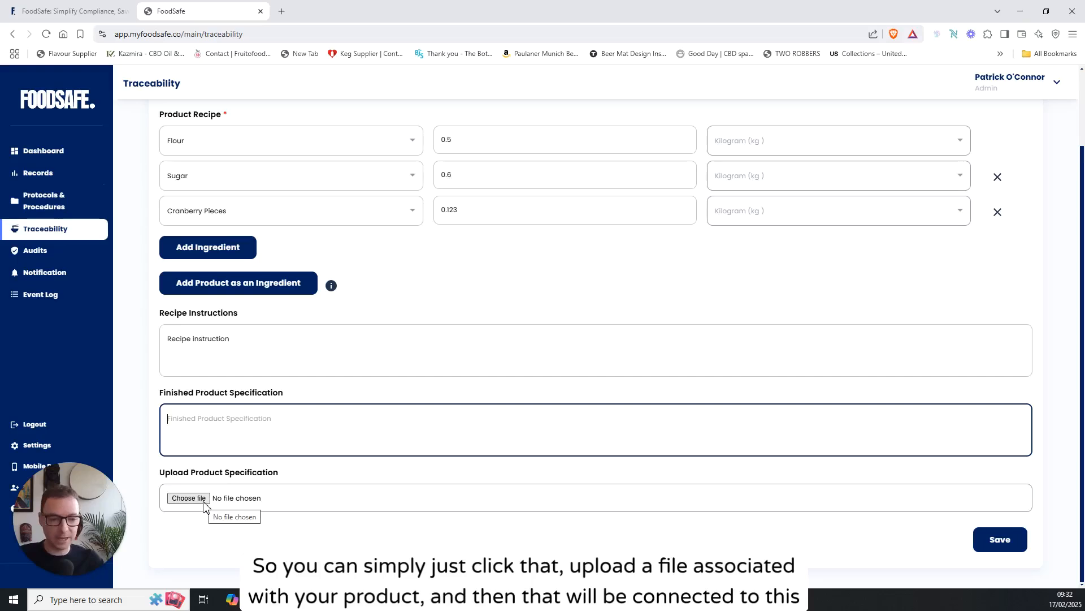
{"action": "type", "text": "Finished Product"}
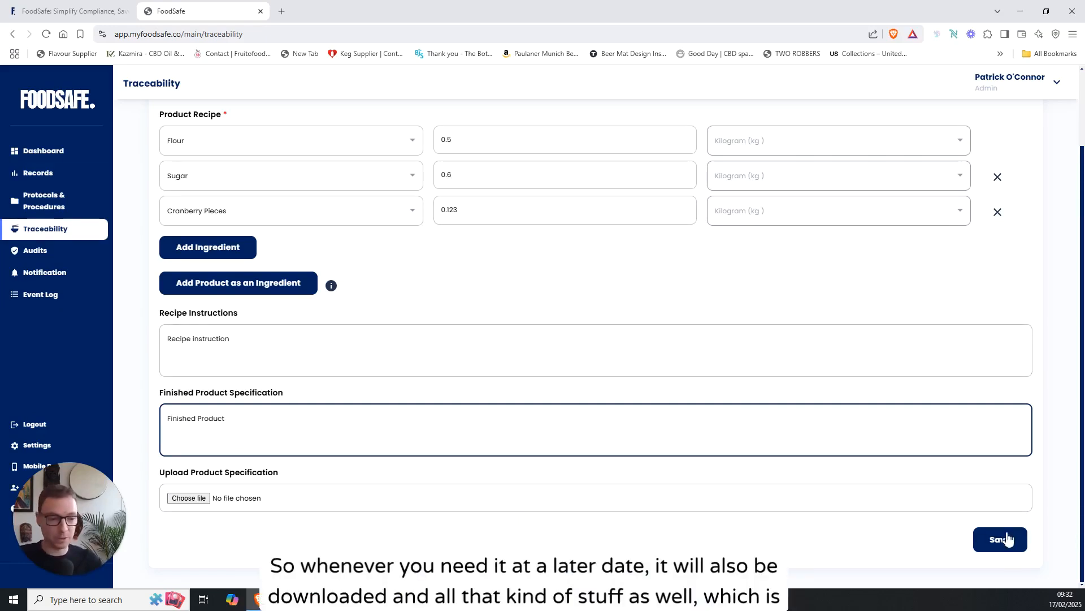
{"action": "left_click", "coordinate": [1000, 540]}
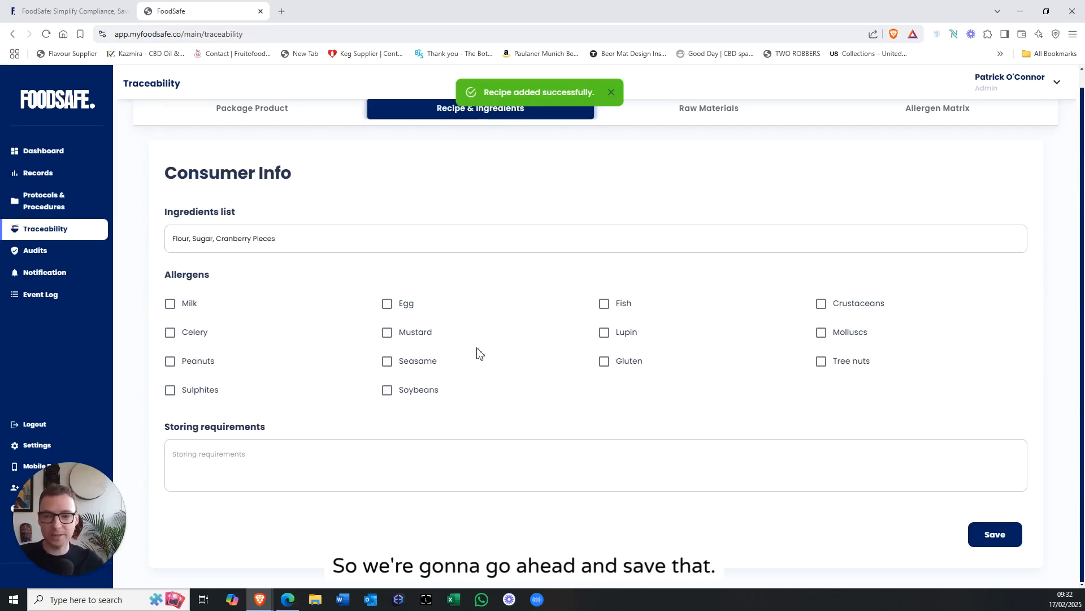
Mark Milk, Egg and Tree nuts as the product's allergens in the consumer info
{"action": "scroll", "coordinate": [606, 280], "scroll_direction": "up", "scroll_amount": 1}
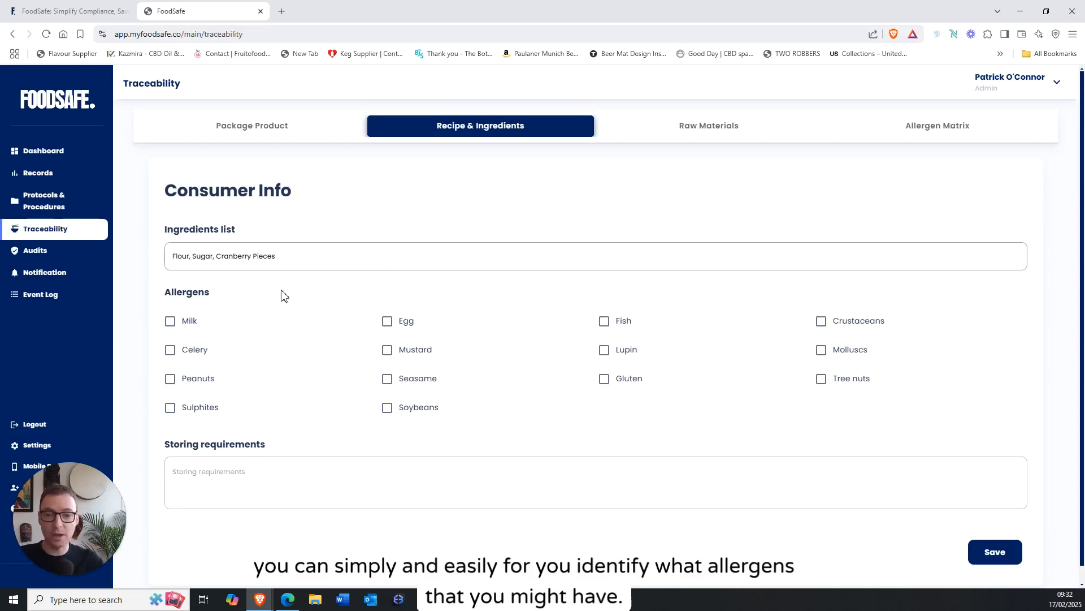
{"action": "left_click", "coordinate": [170, 321]}
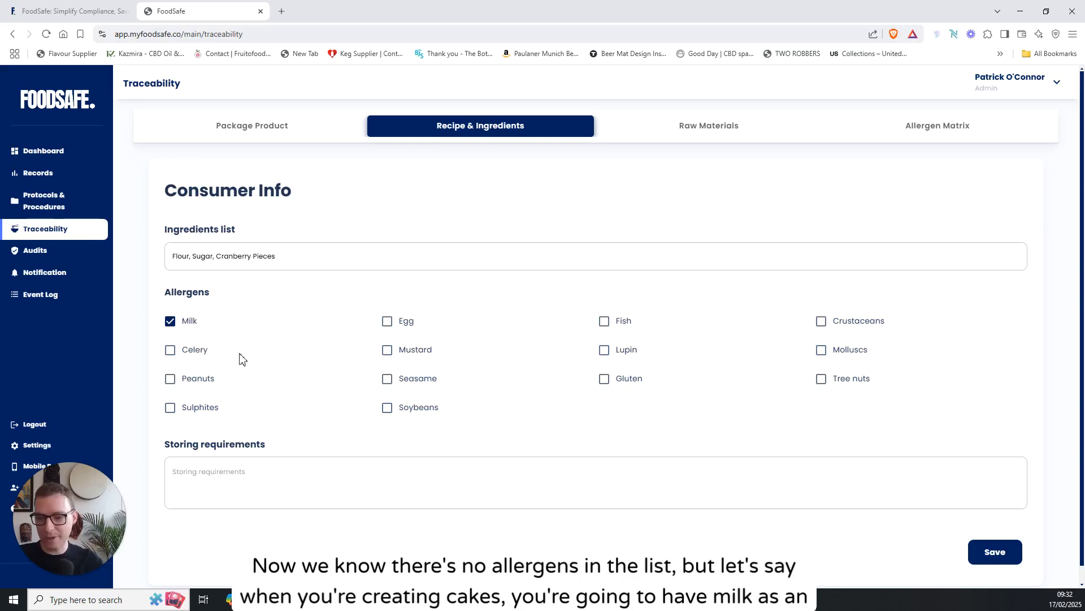
{"action": "left_click", "coordinate": [389, 325]}
{"action": "left_click", "coordinate": [822, 379]}
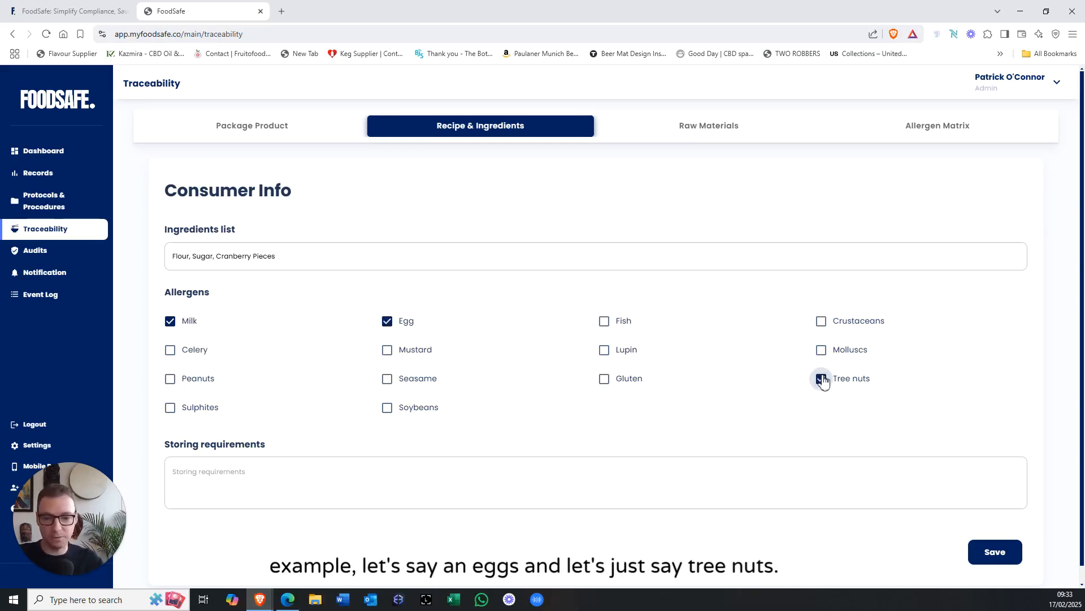
Enter "kept Frozen" as the storing requirements and save the consumer info
{"action": "left_click", "coordinate": [327, 460]}
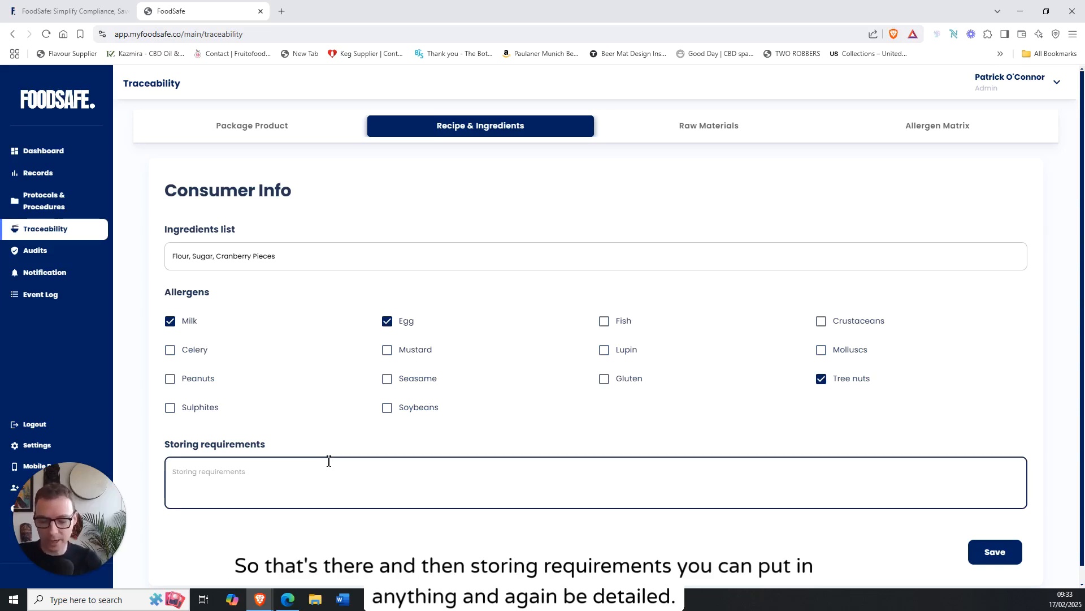
{"action": "type", "text": "kept Frozen"}
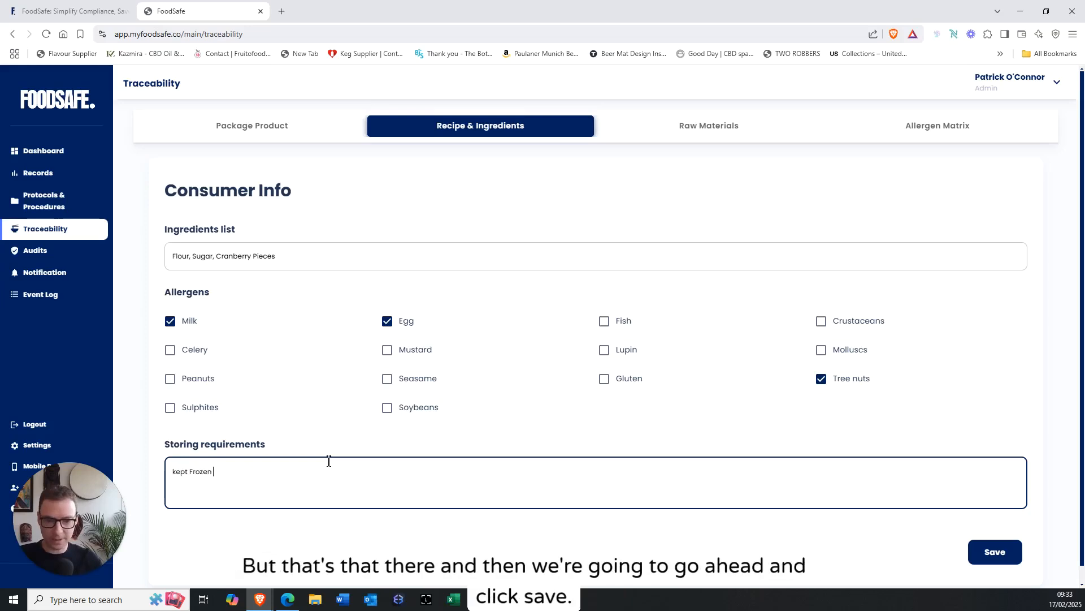
{"action": "left_click", "coordinate": [993, 552]}
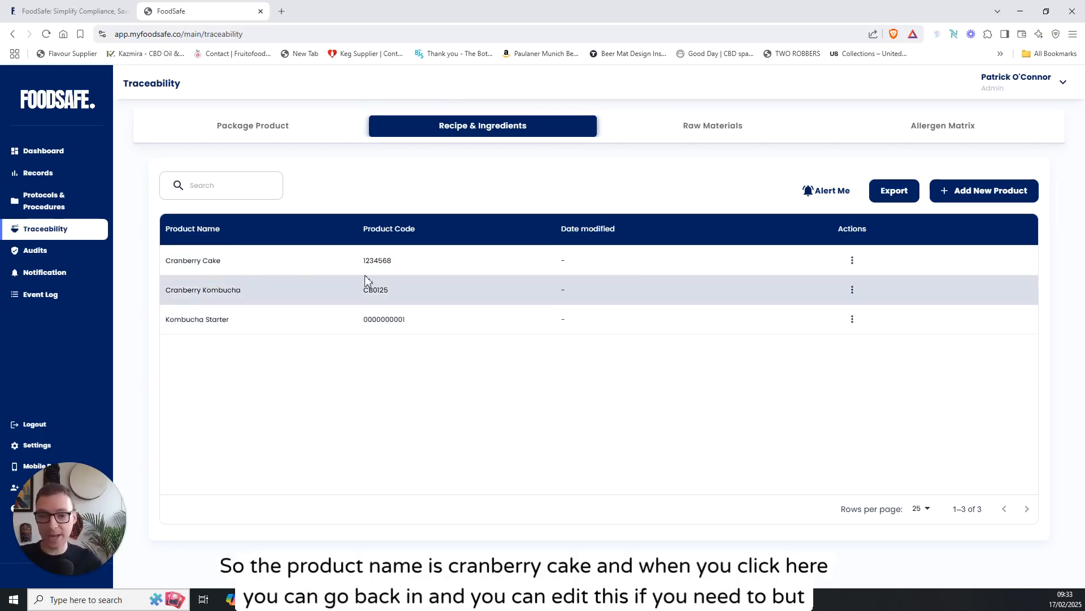
Open the Cranberry Cake product for editing and close it without changing anything
{"action": "left_click", "coordinate": [853, 261]}
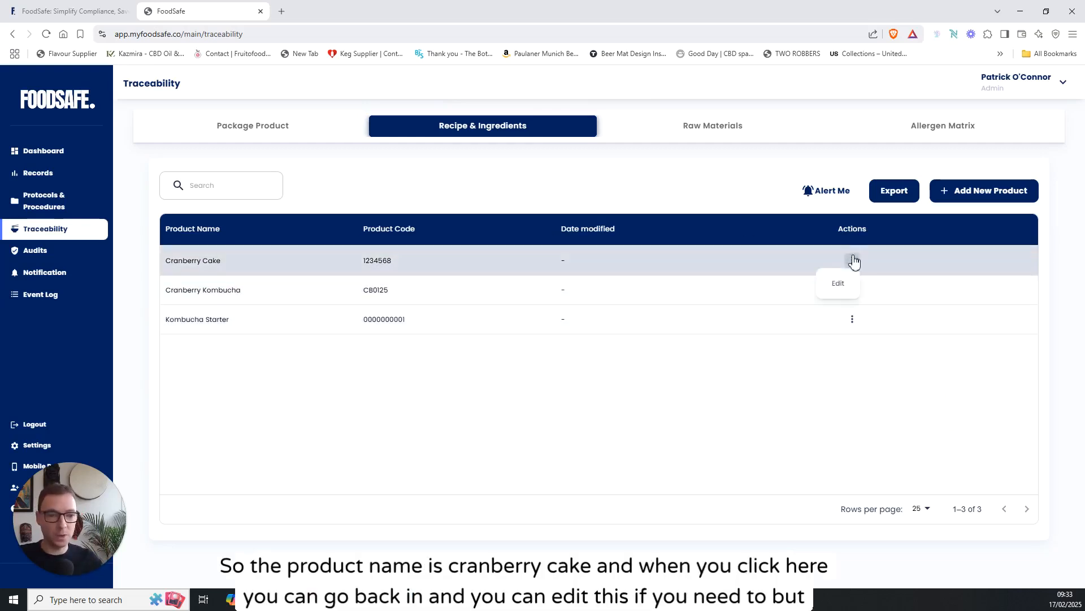
{"action": "left_click", "coordinate": [838, 284]}
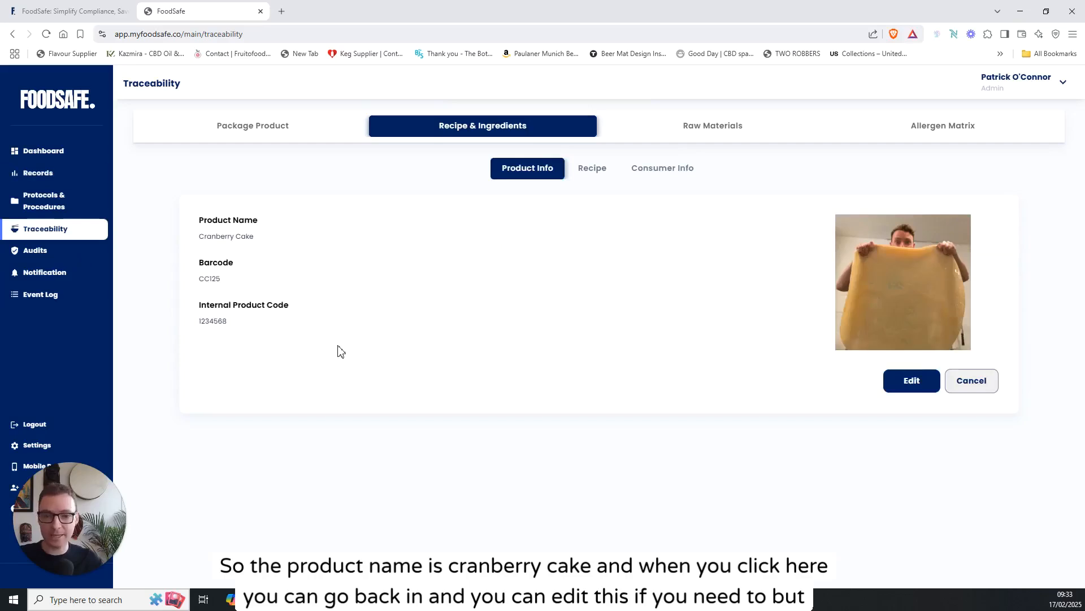
{"action": "left_click", "coordinate": [991, 387]}
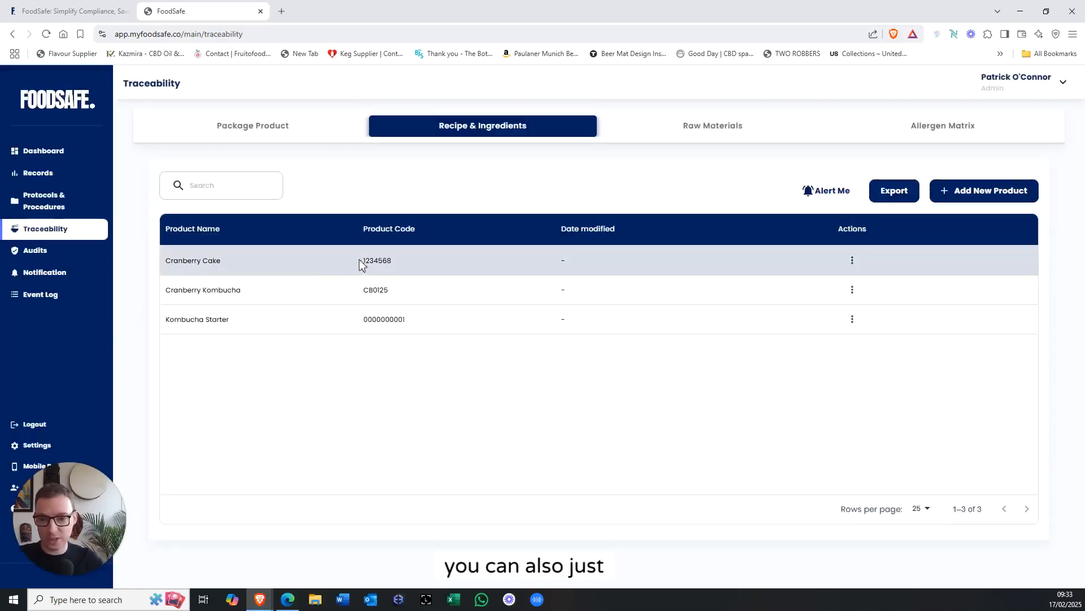
Review Cranberry Cake's product info, recipe and consumer info, and return to the product list
{"action": "double_click", "coordinate": [307, 260]}
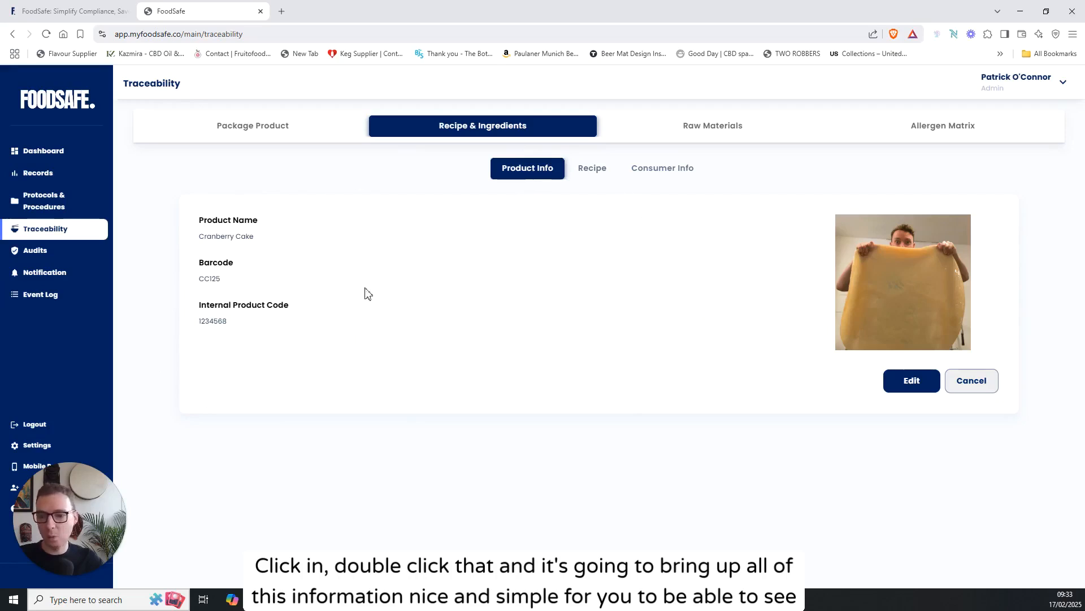
{"action": "left_click", "coordinate": [593, 171]}
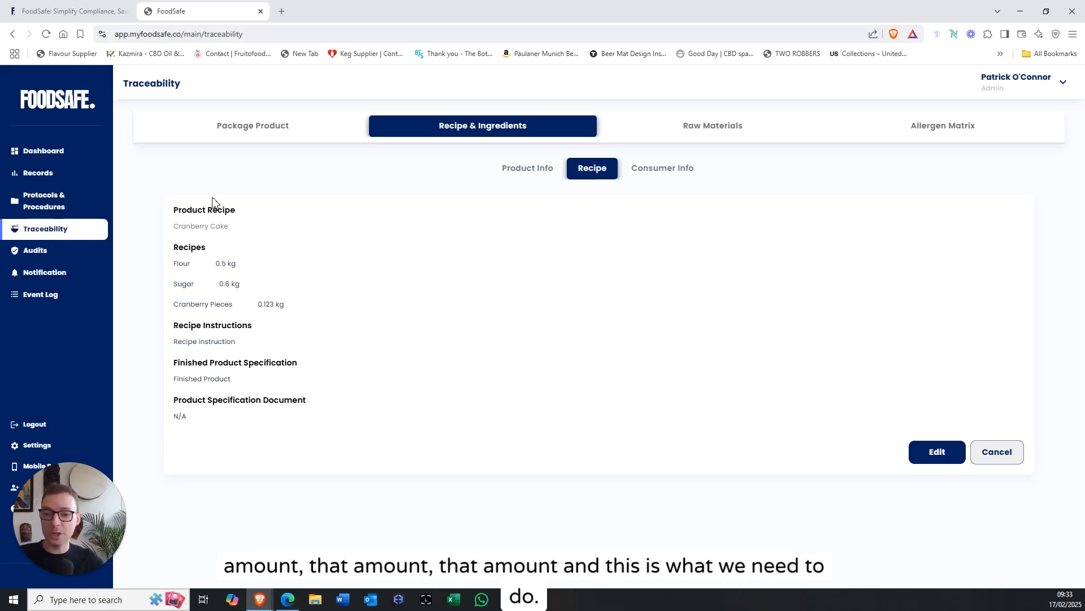
{"action": "left_click", "coordinate": [672, 178]}
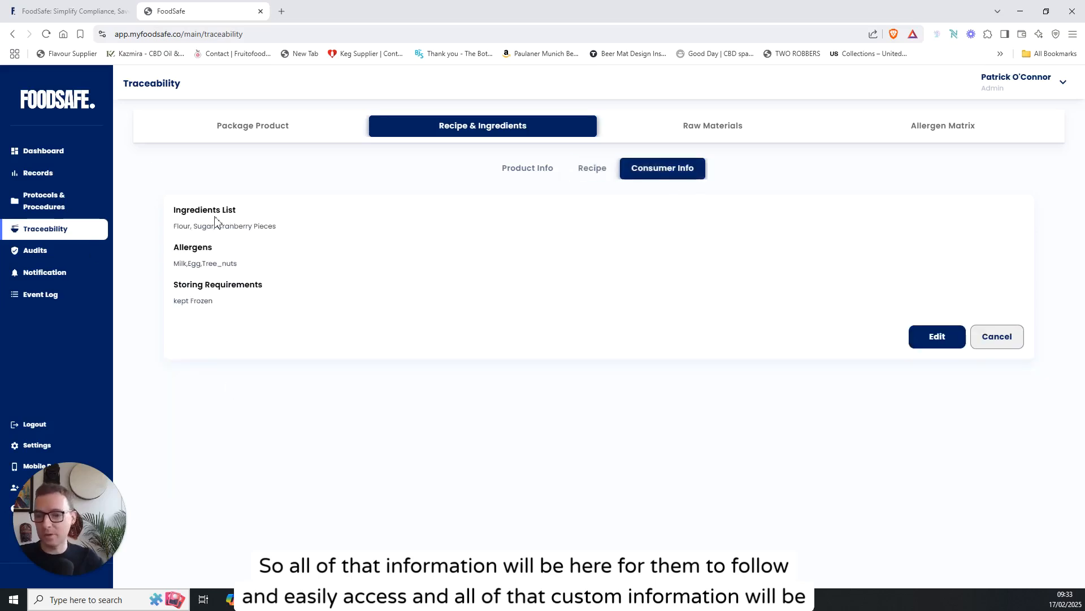
{"action": "left_click", "coordinate": [993, 342]}
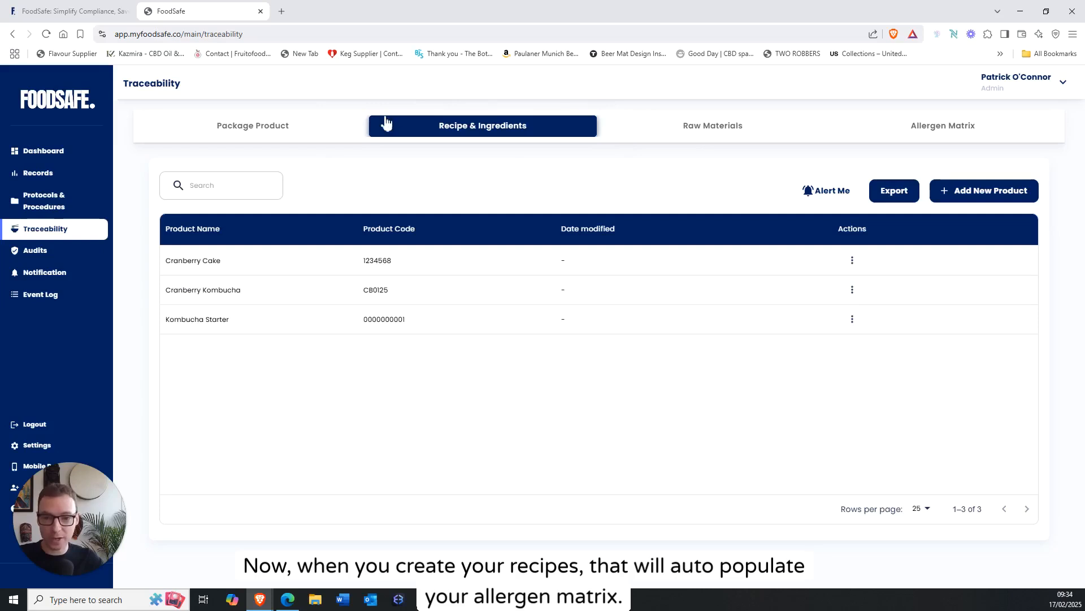
Examine the allergen matrix for all products and return to the recipe and ingredients list
{"action": "left_click", "coordinate": [917, 131]}
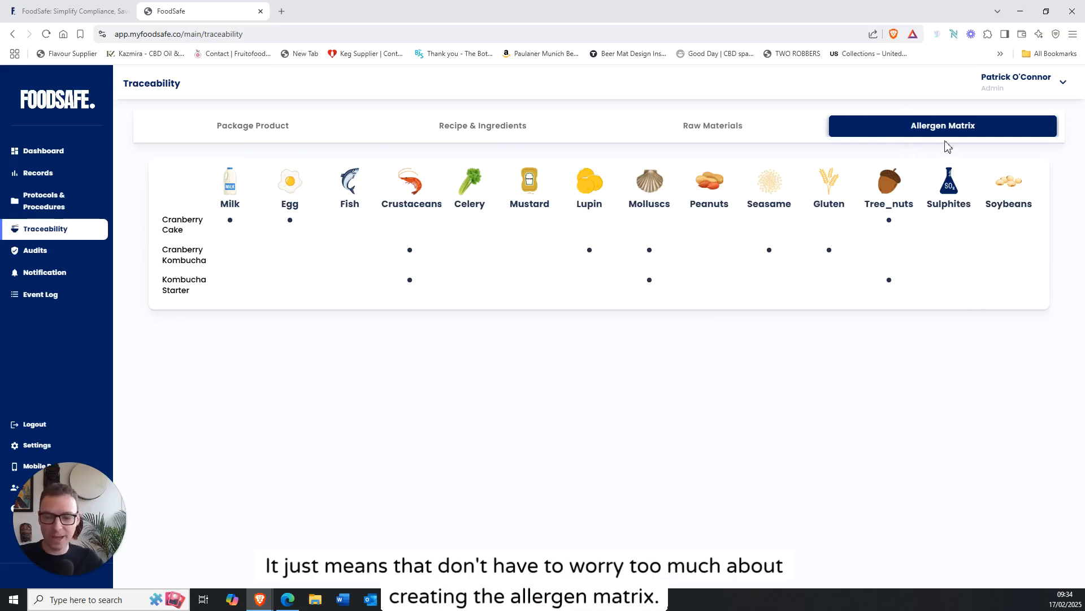
{"action": "left_click", "coordinate": [489, 130]}
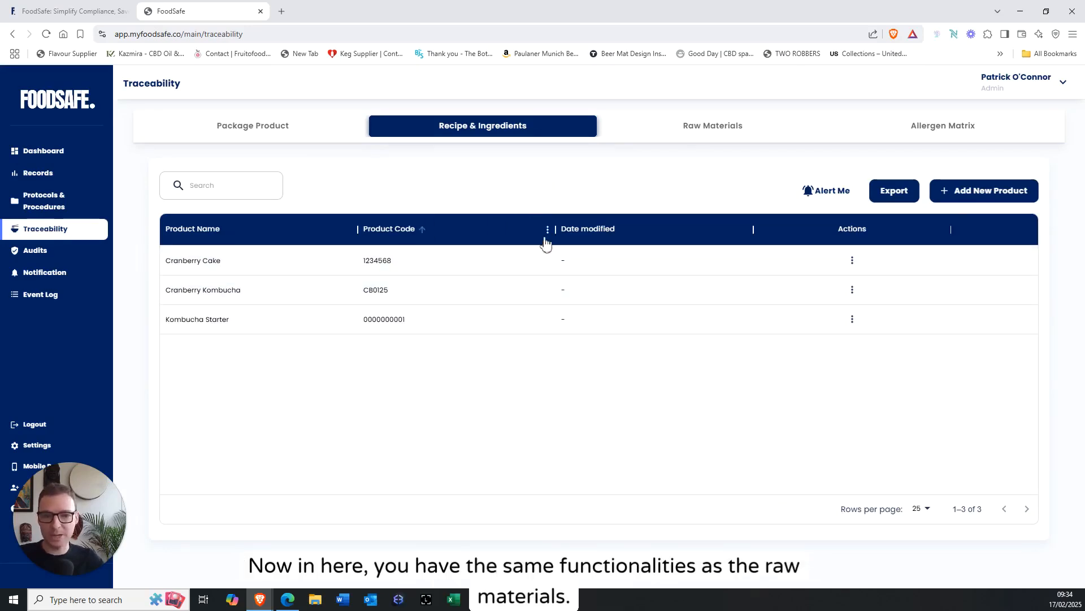
Search the products by the code "123" and by the name "cran", and clear the search
{"action": "left_click", "coordinate": [234, 192]}
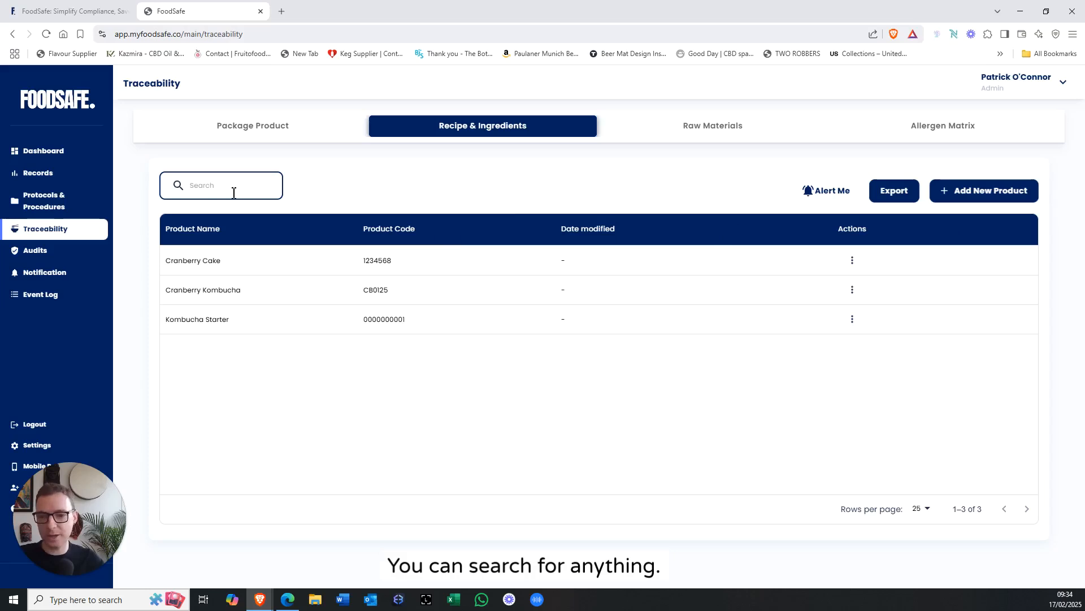
{"action": "type", "text": "123"}
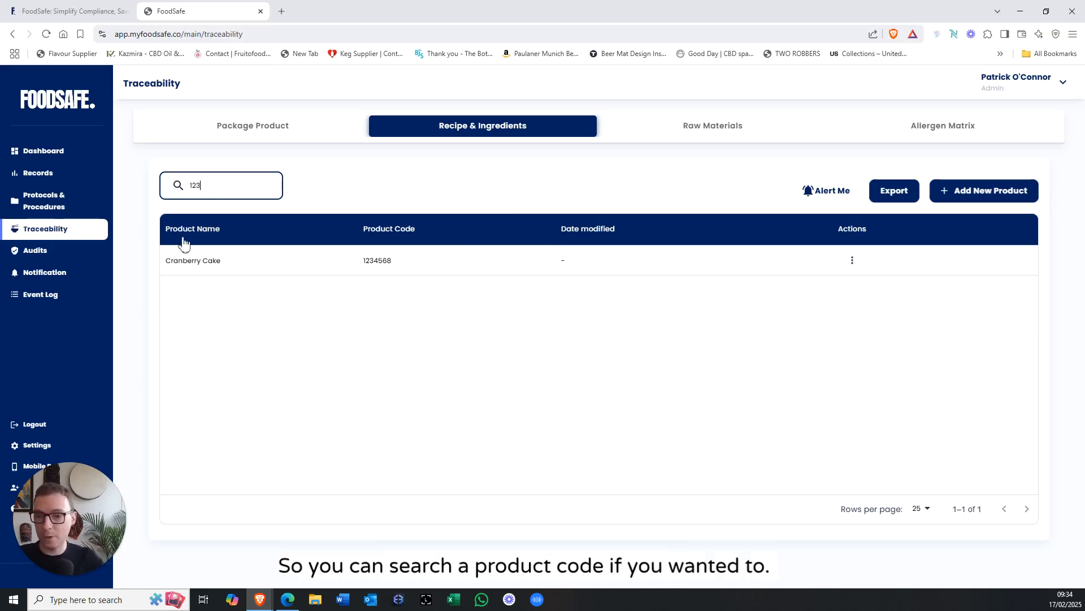
{"action": "key", "text": "BackSpace"}
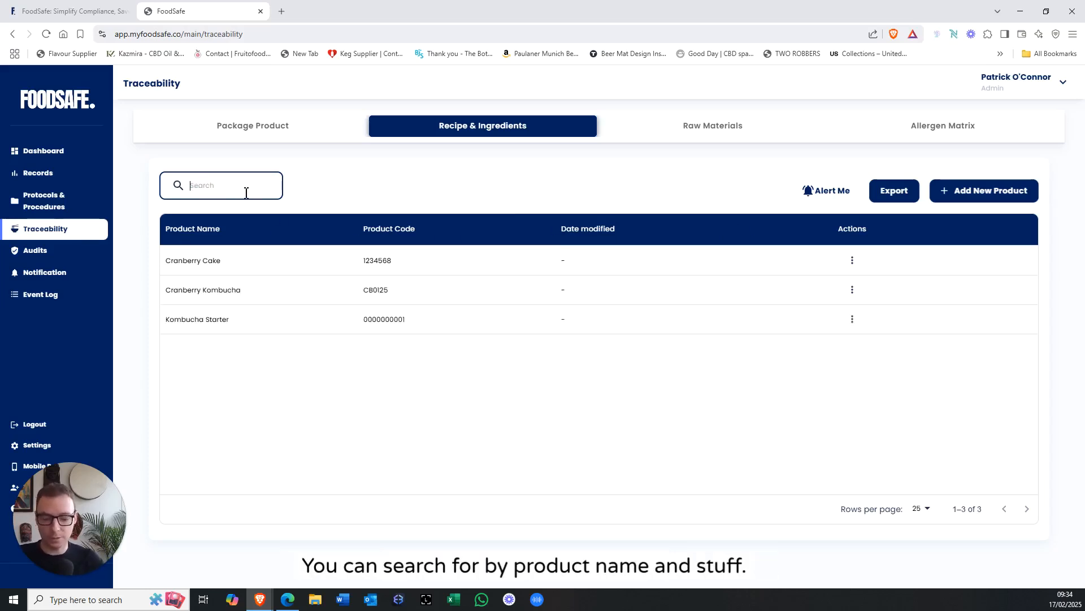
{"action": "type", "text": "cran"}
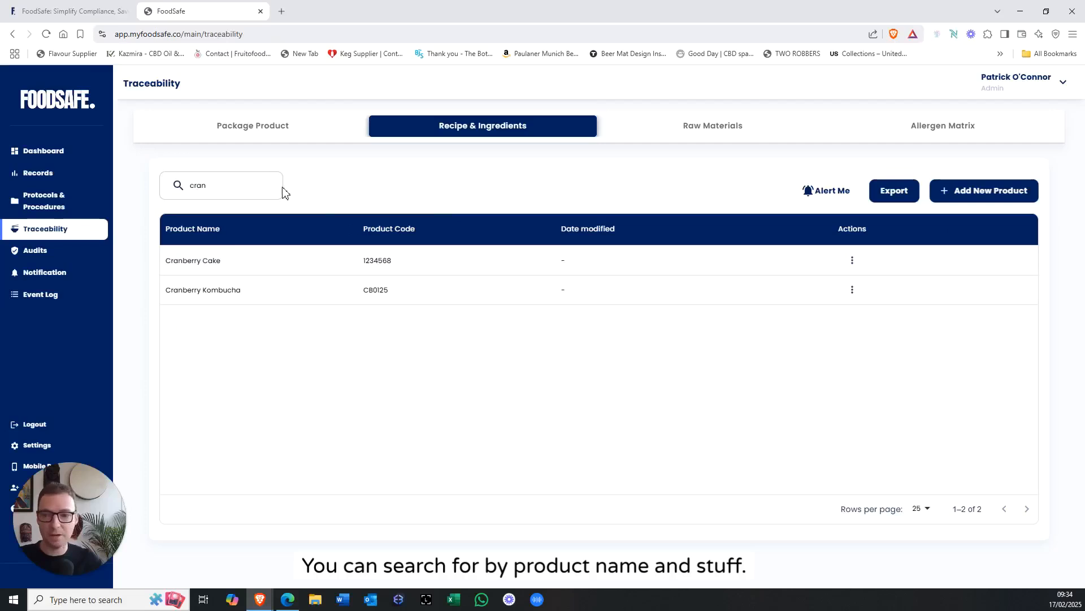
{"action": "double_click", "coordinate": [255, 184]}
{"action": "key", "text": "BackSpace"}
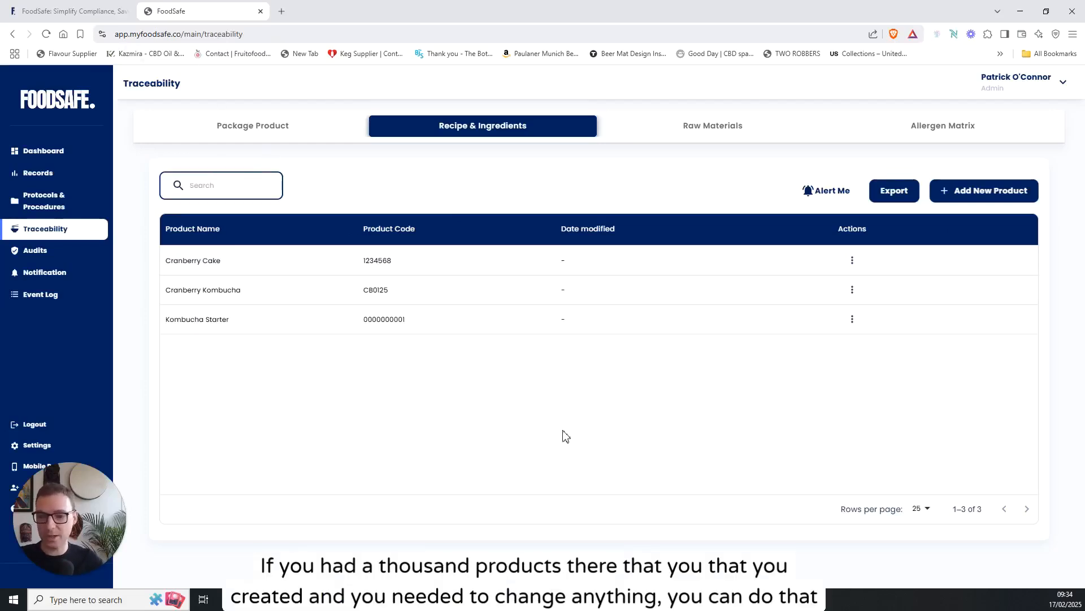
Look over the alert options for recipe and ingredient changes and cancel without creating an alert
{"action": "left_click", "coordinate": [835, 192]}
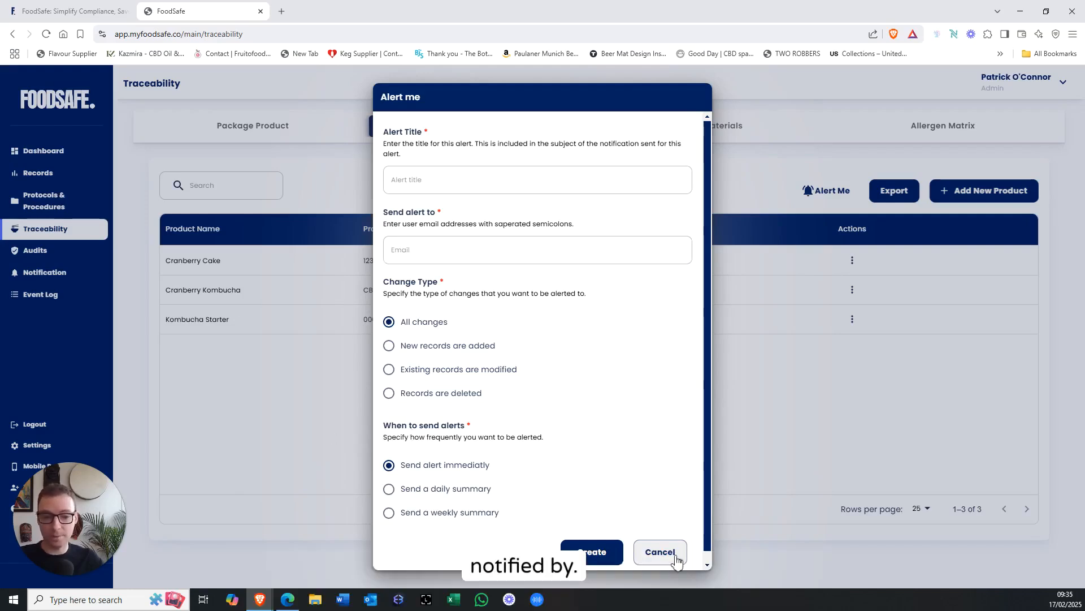
{"action": "left_click", "coordinate": [661, 546]}
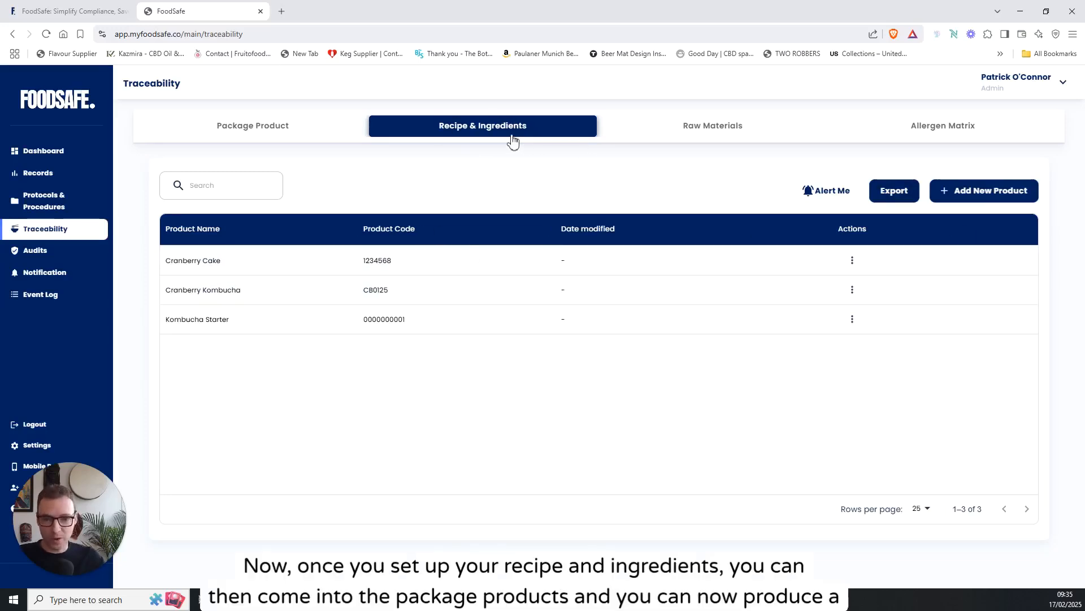
Start a new package product batch for Cranberry Cake with a product quantity of 50
{"action": "left_click", "coordinate": [269, 125]}
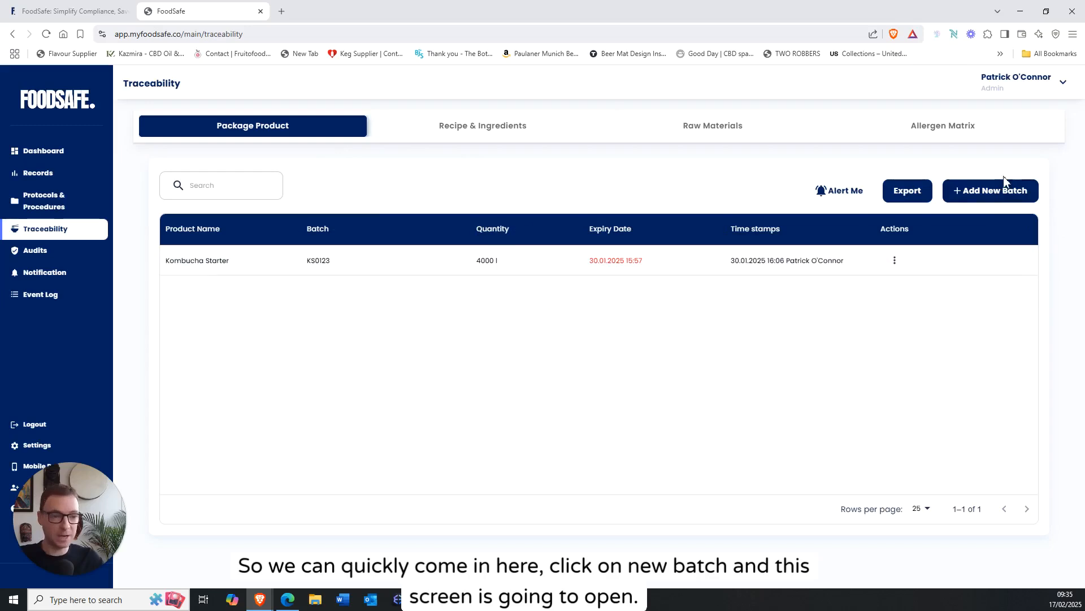
{"action": "left_click", "coordinate": [993, 197]}
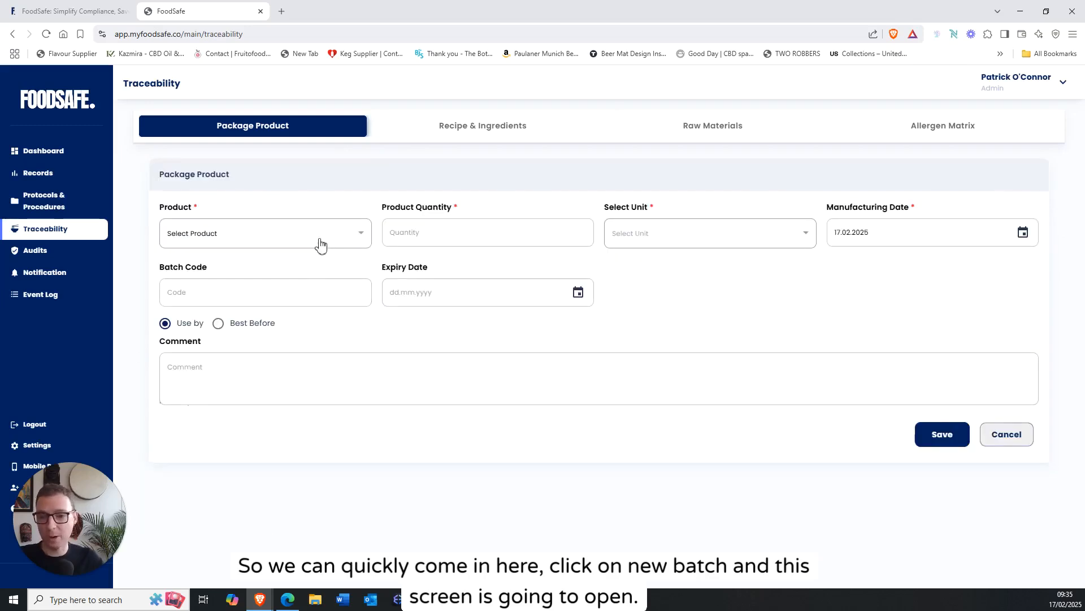
{"action": "left_click", "coordinate": [301, 236]}
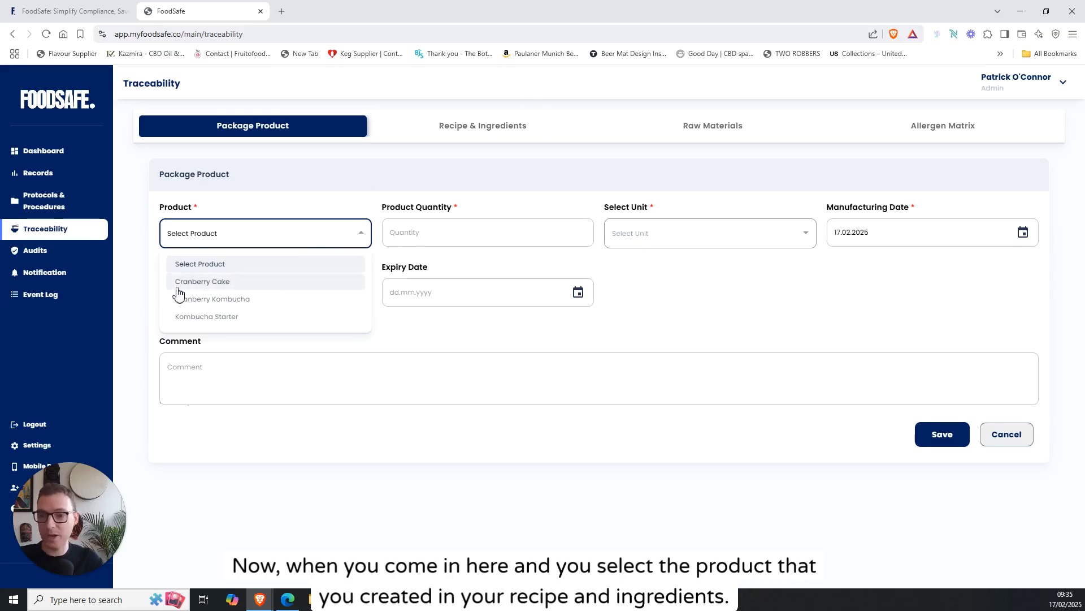
{"action": "left_click", "coordinate": [237, 282]}
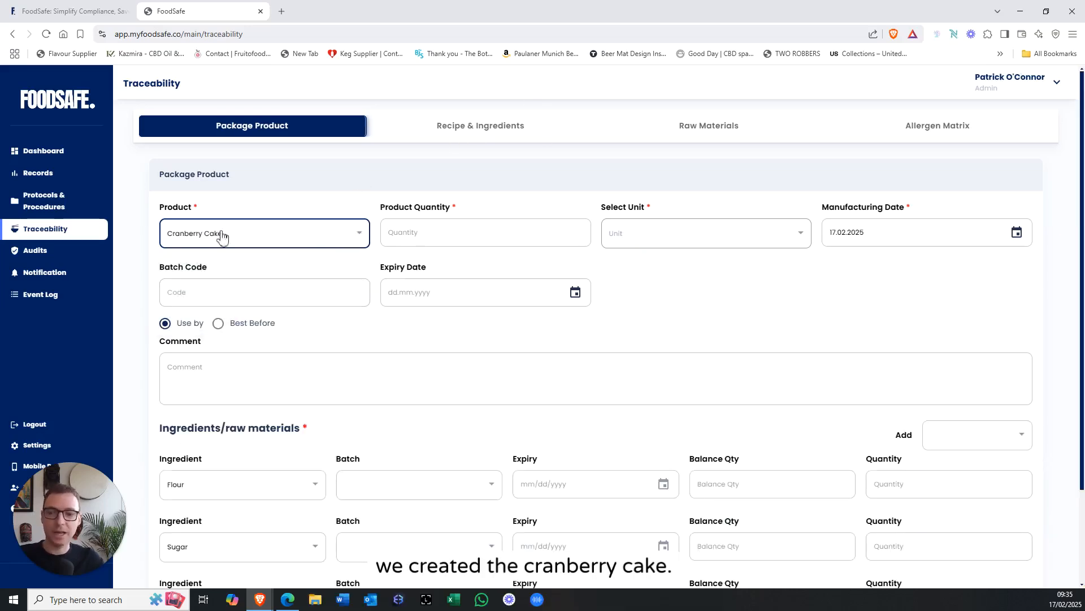
{"action": "left_click", "coordinate": [494, 230]}
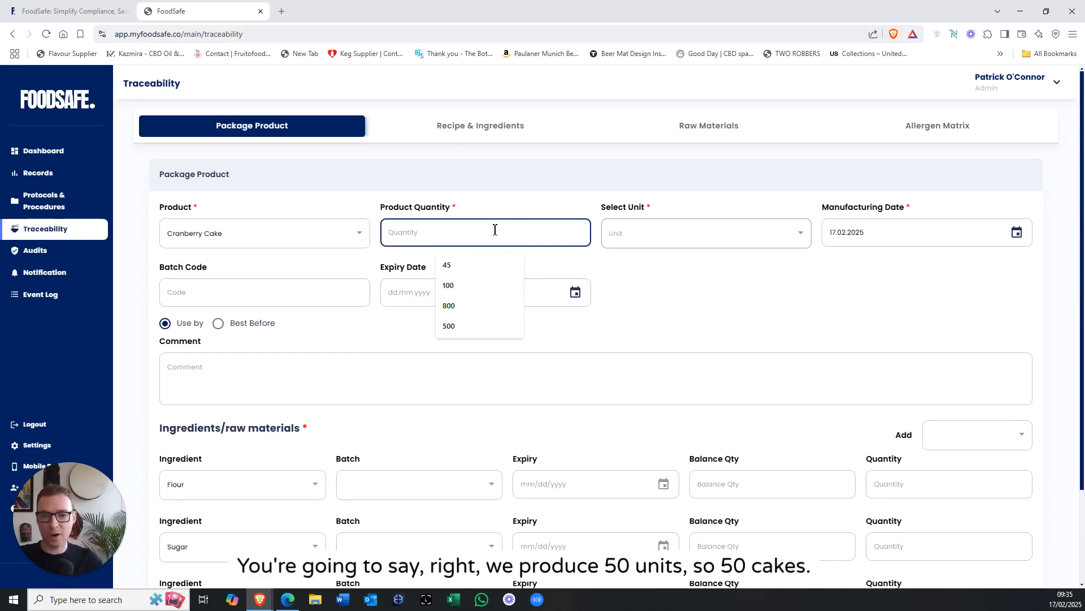
{"action": "type", "text": "50"}
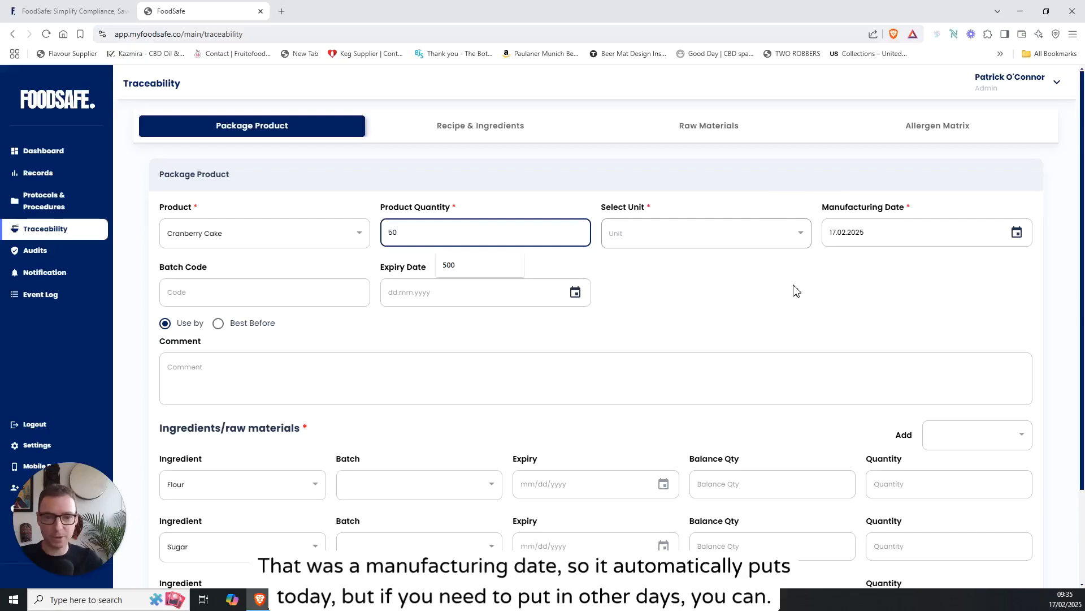
Set the Cranberry Cake batch code to 14587 and its expiry date to 22.08.2025
{"action": "left_click", "coordinate": [270, 294]}
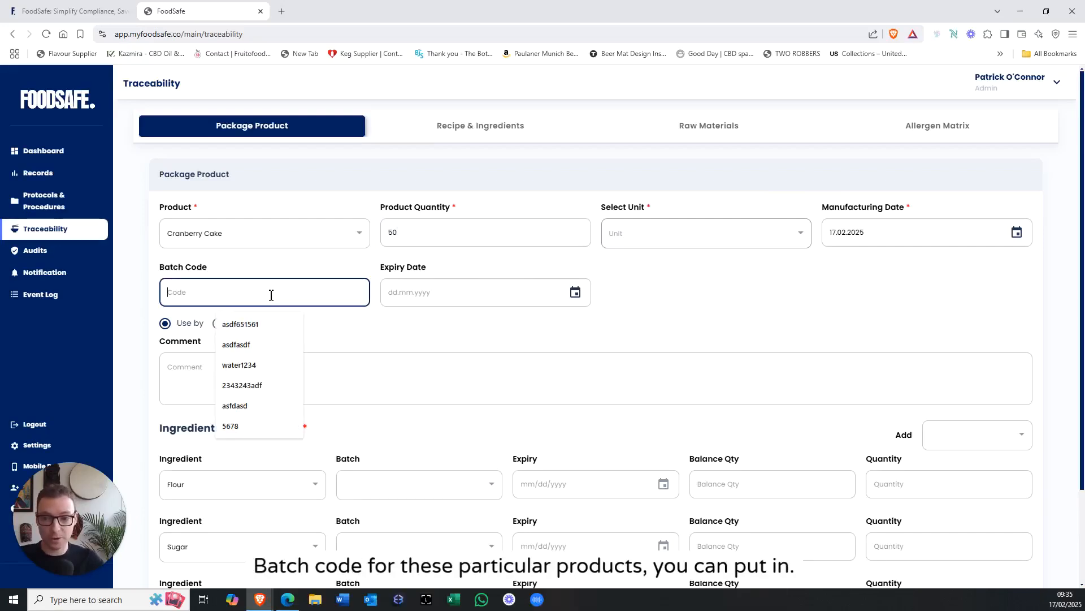
{"action": "type", "text": "14587"}
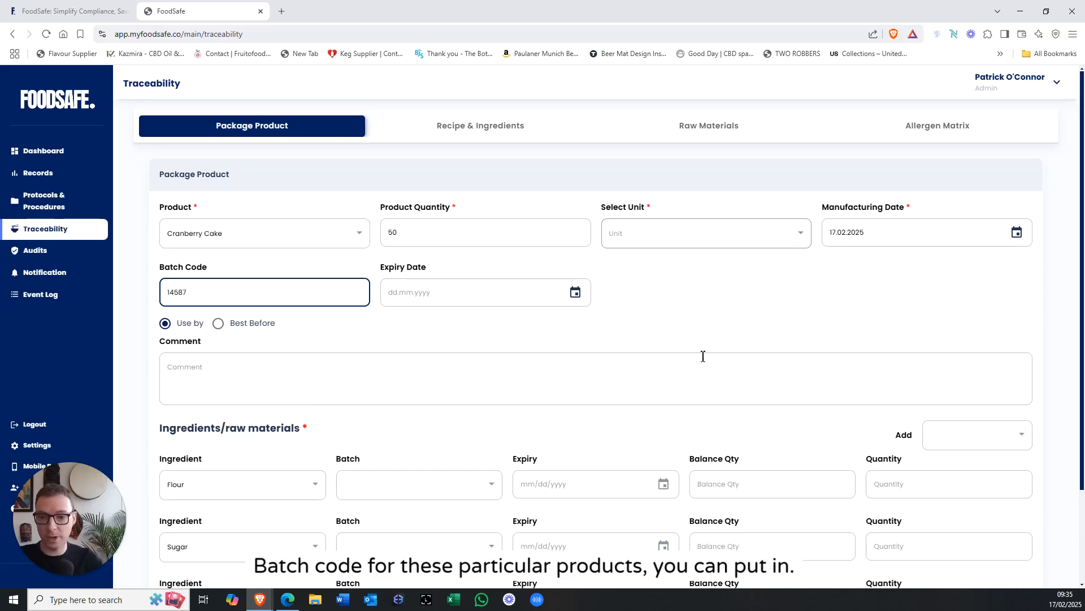
{"action": "left_click", "coordinate": [574, 292]}
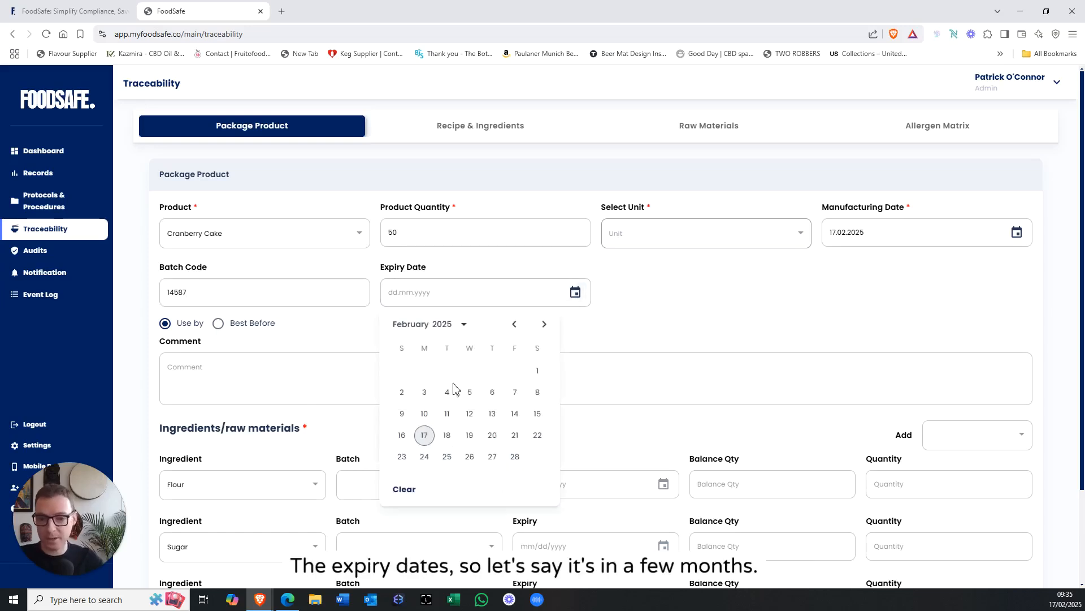
{"action": "scroll", "coordinate": [516, 435], "scroll_direction": "down", "scroll_amount": 6}
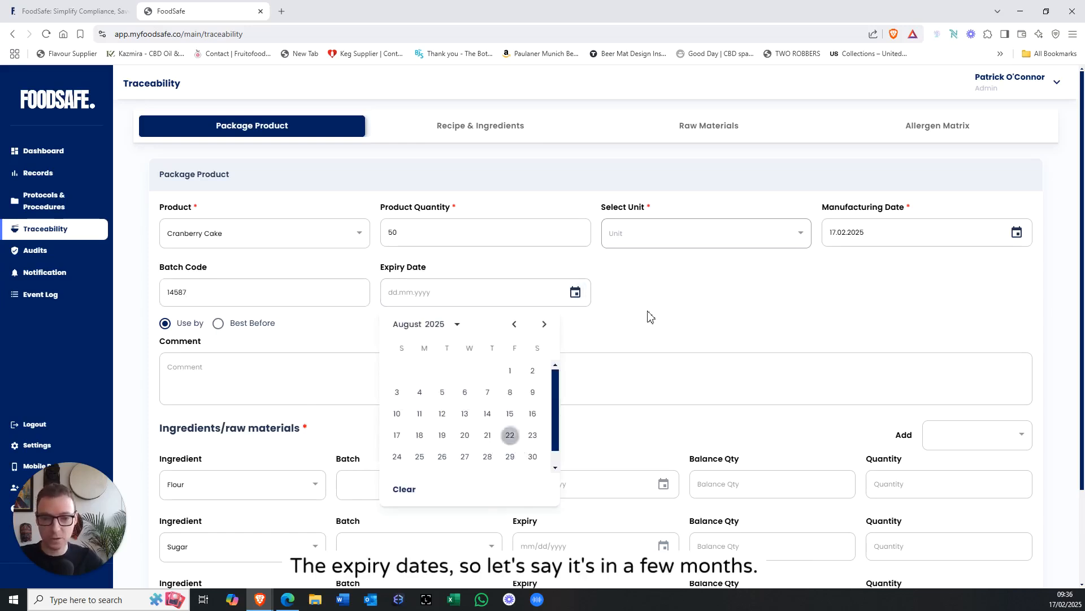
{"action": "key", "text": "Return"}
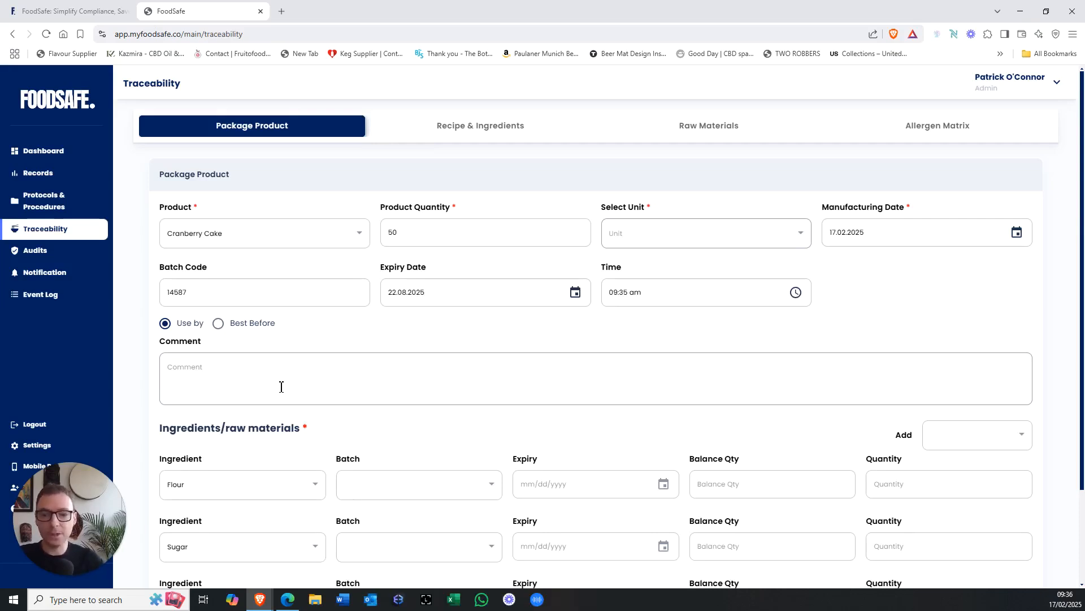
Examine the batch details and the ingredient rows for flour, sugar and cranberry pieces in the package product form
{"action": "scroll", "coordinate": [832, 306], "scroll_direction": "down", "scroll_amount": 2}
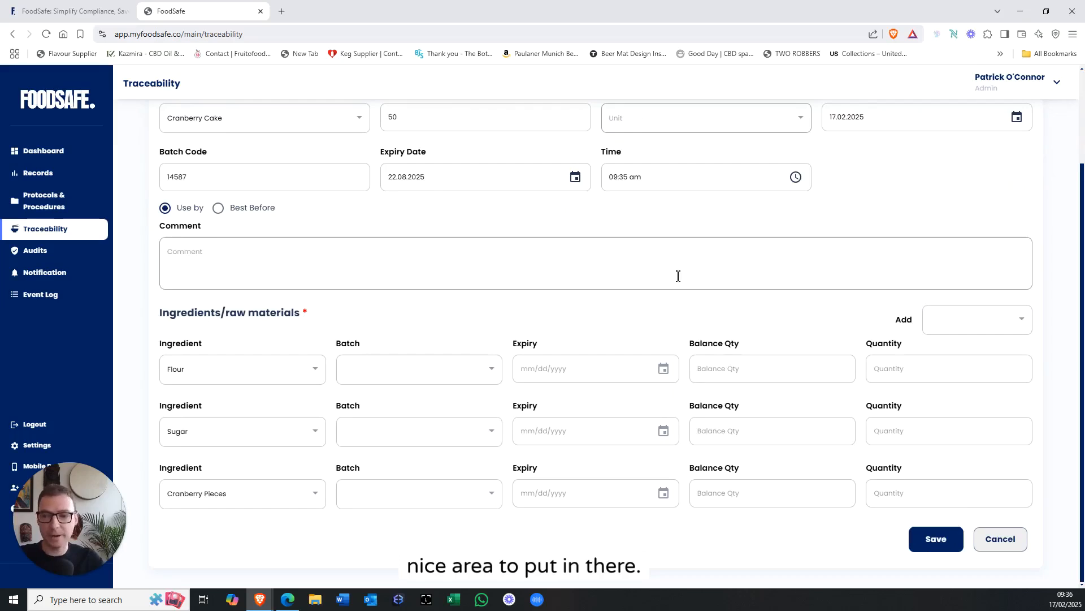
{"action": "scroll", "coordinate": [487, 269], "scroll_direction": "up", "scroll_amount": 2}
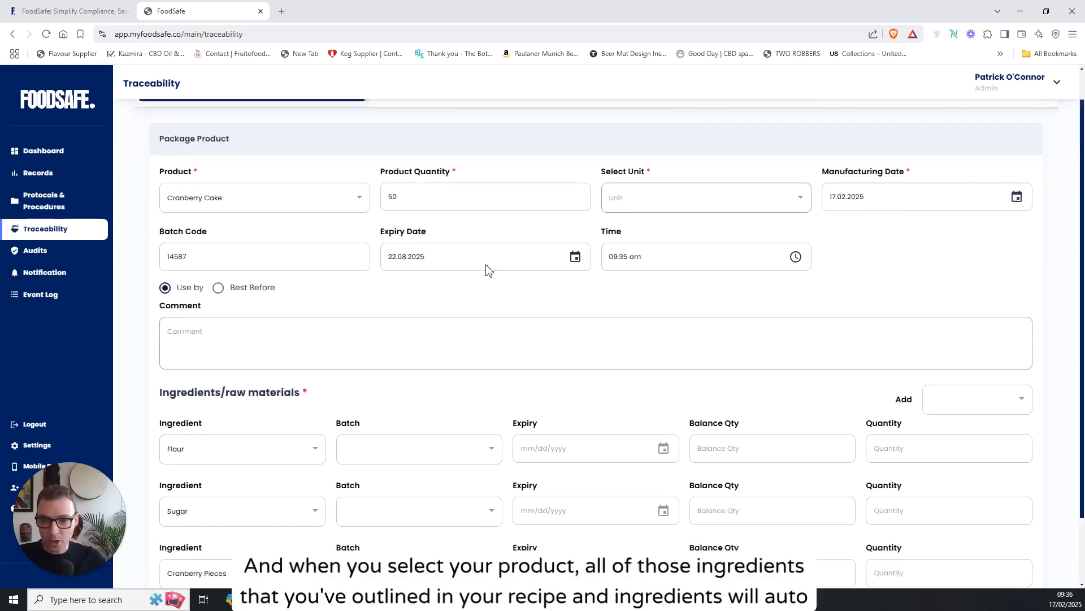
{"action": "scroll", "coordinate": [503, 296], "scroll_direction": "down", "scroll_amount": 2}
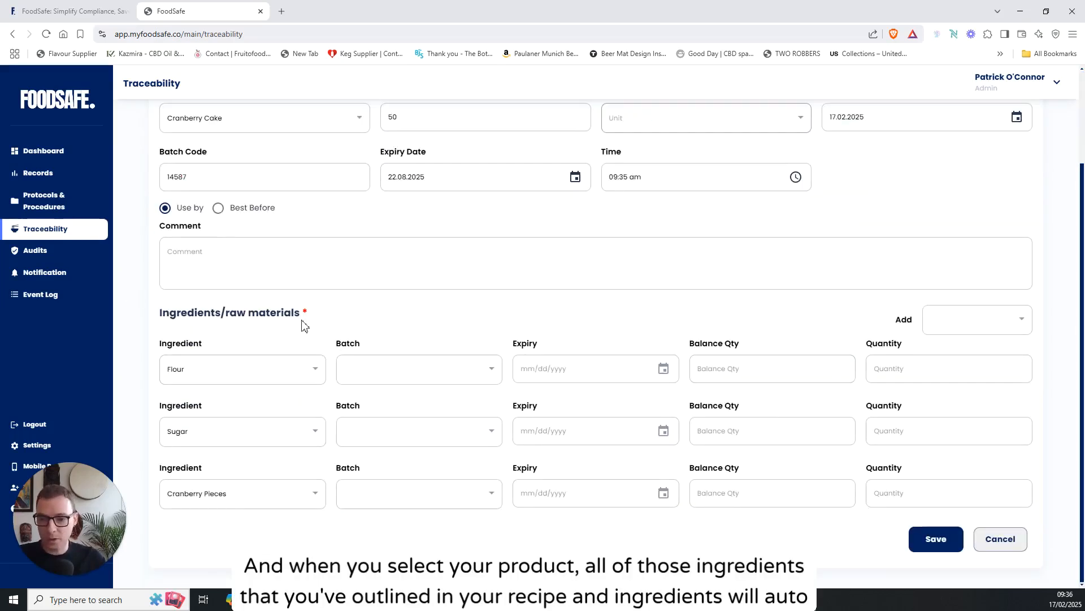
{"action": "scroll", "coordinate": [516, 246], "scroll_direction": "up", "scroll_amount": 2}
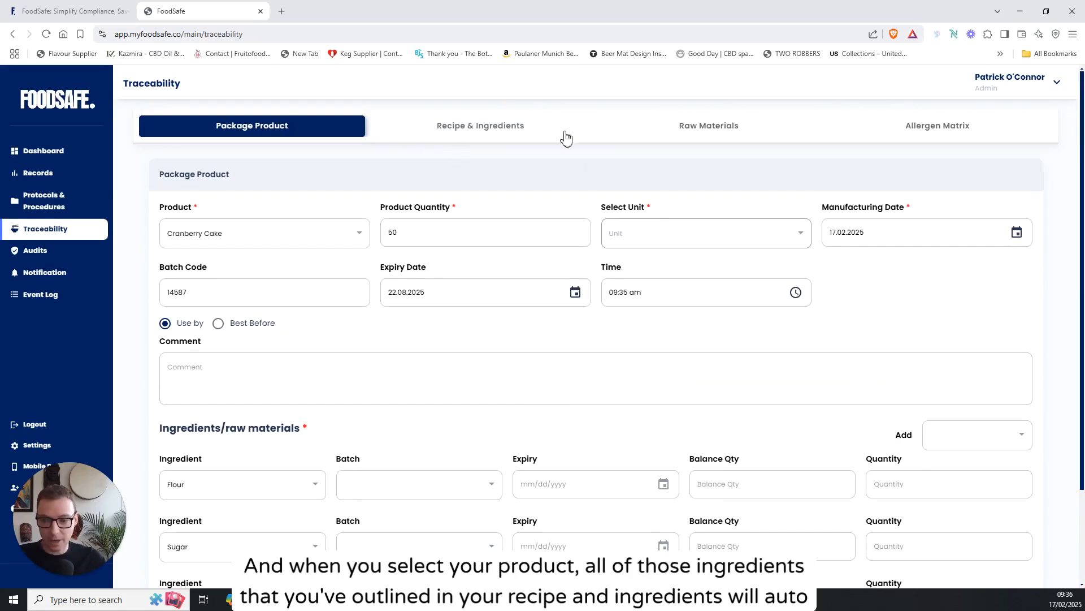
{"action": "scroll", "coordinate": [502, 338], "scroll_direction": "down", "scroll_amount": 2}
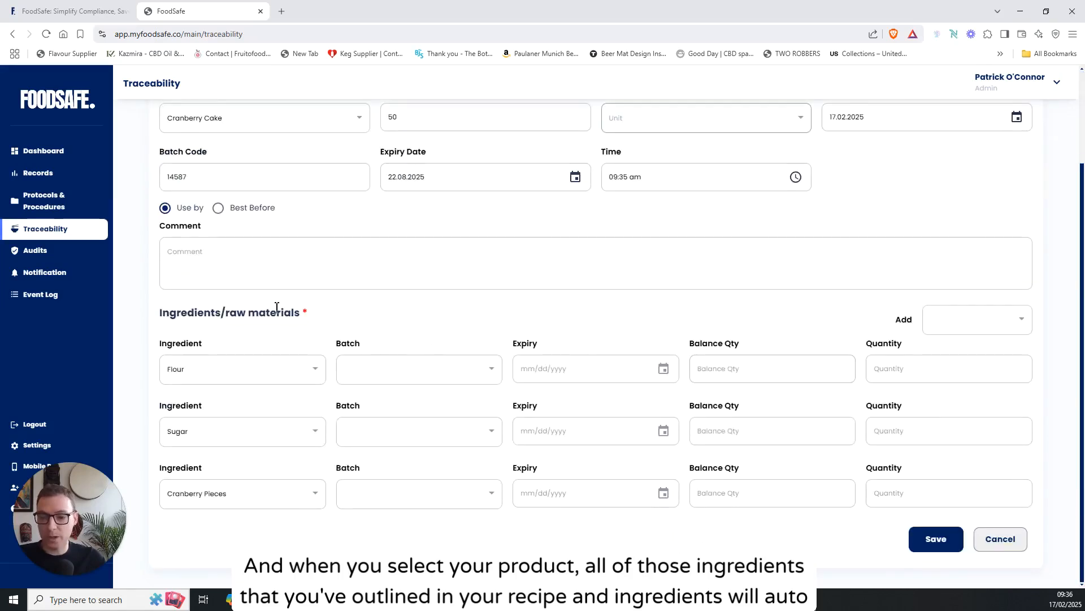
{"action": "scroll", "coordinate": [462, 235], "scroll_direction": "up", "scroll_amount": 2}
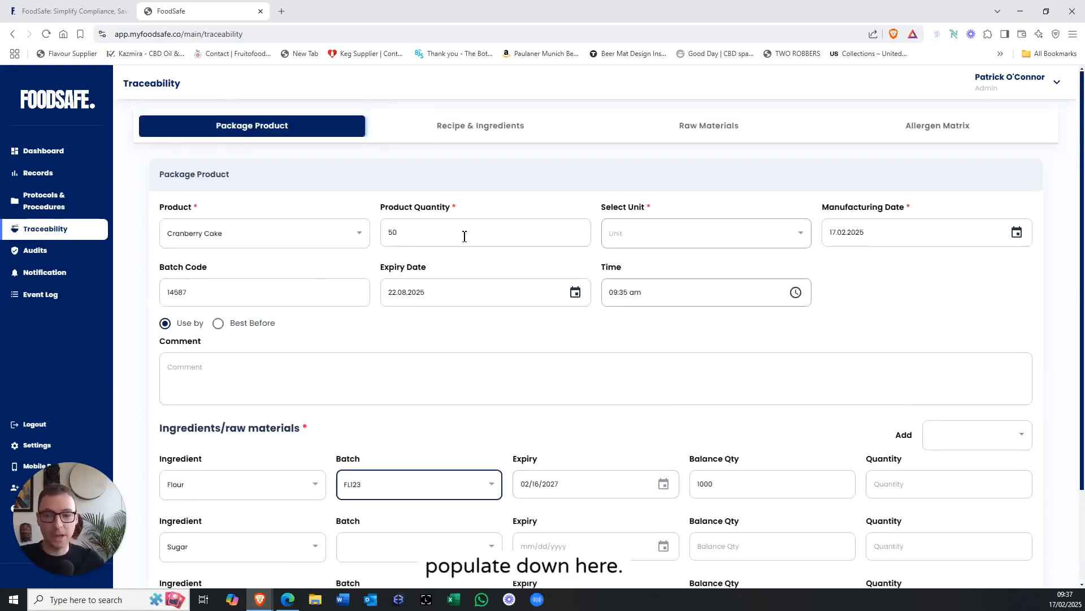
{"action": "scroll", "coordinate": [552, 262], "scroll_direction": "down", "scroll_amount": 2}
{"action": "scroll", "coordinate": [339, 269], "scroll_direction": "up", "scroll_amount": 1}
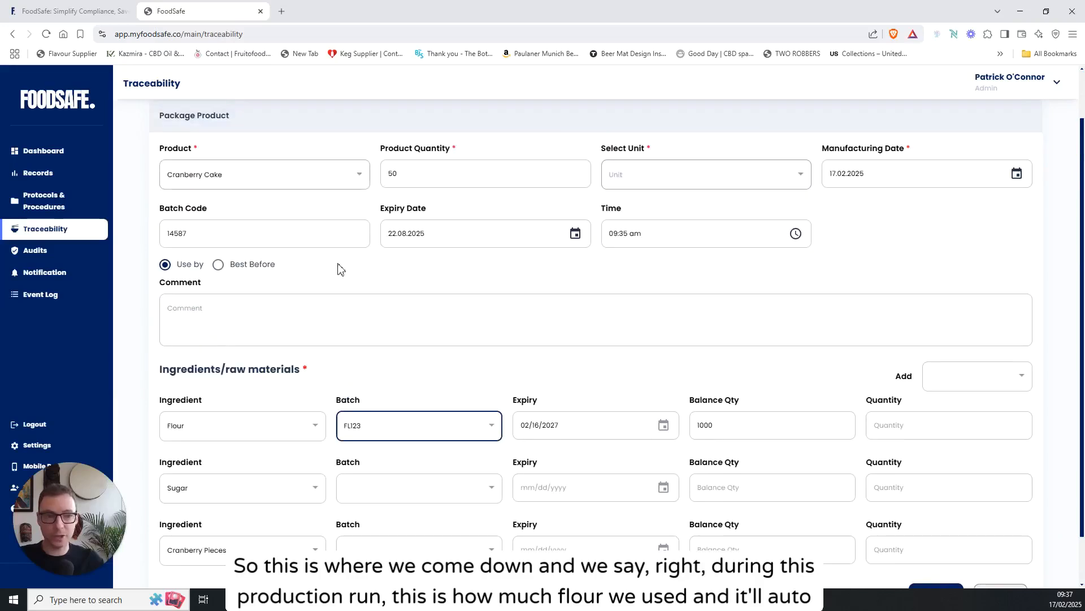
{"action": "scroll", "coordinate": [672, 315], "scroll_direction": "down", "scroll_amount": 1}
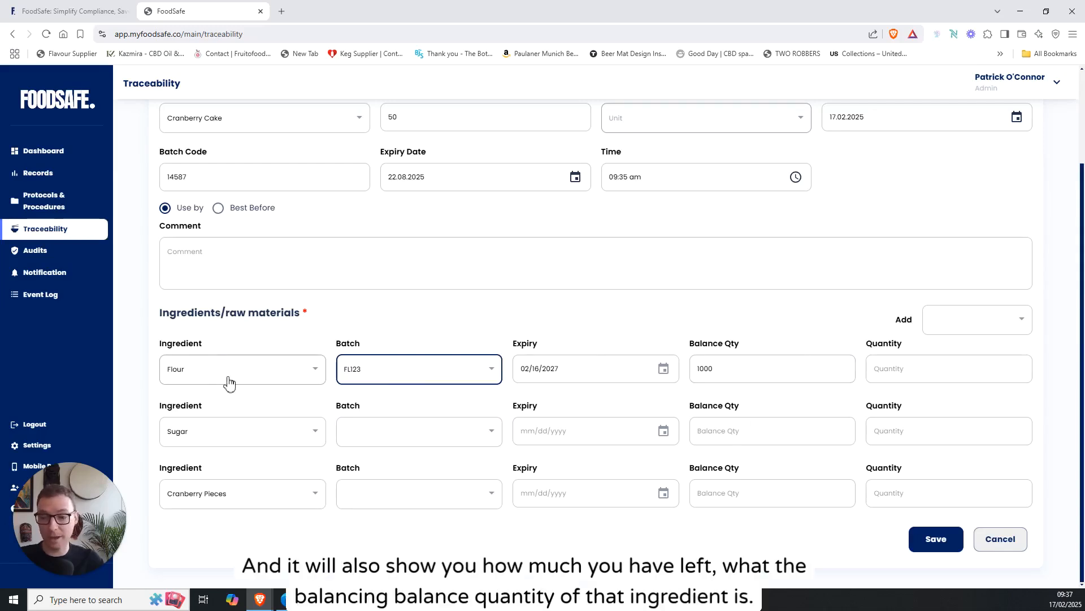
Enter a quantity of 999 for flour batch FL123, and assign sugar batch SG001 with a quantity of 900
{"action": "left_click", "coordinate": [924, 372]}
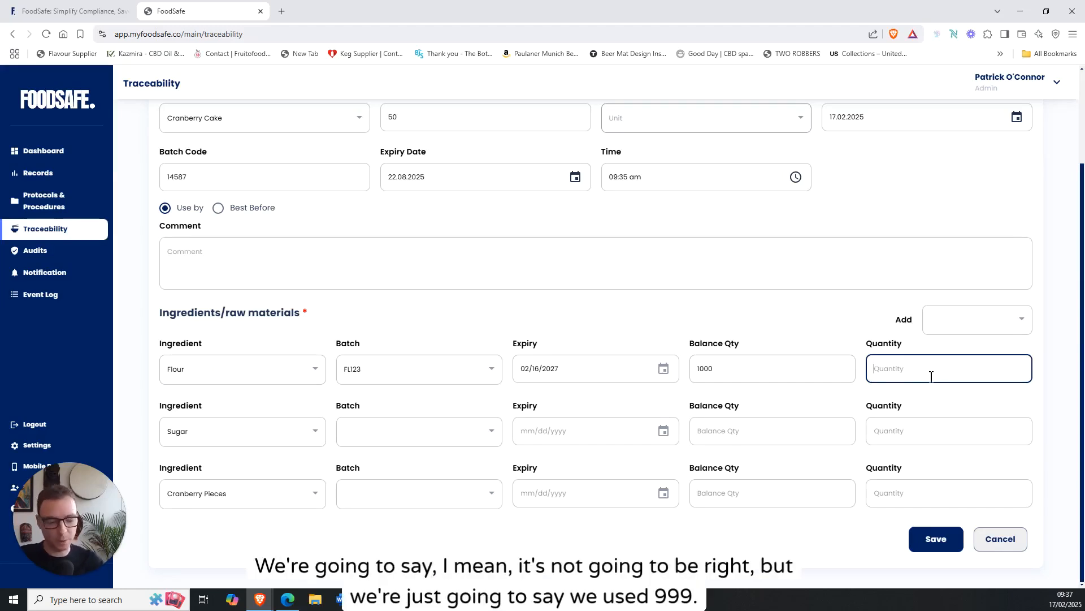
{"action": "type", "text": "999"}
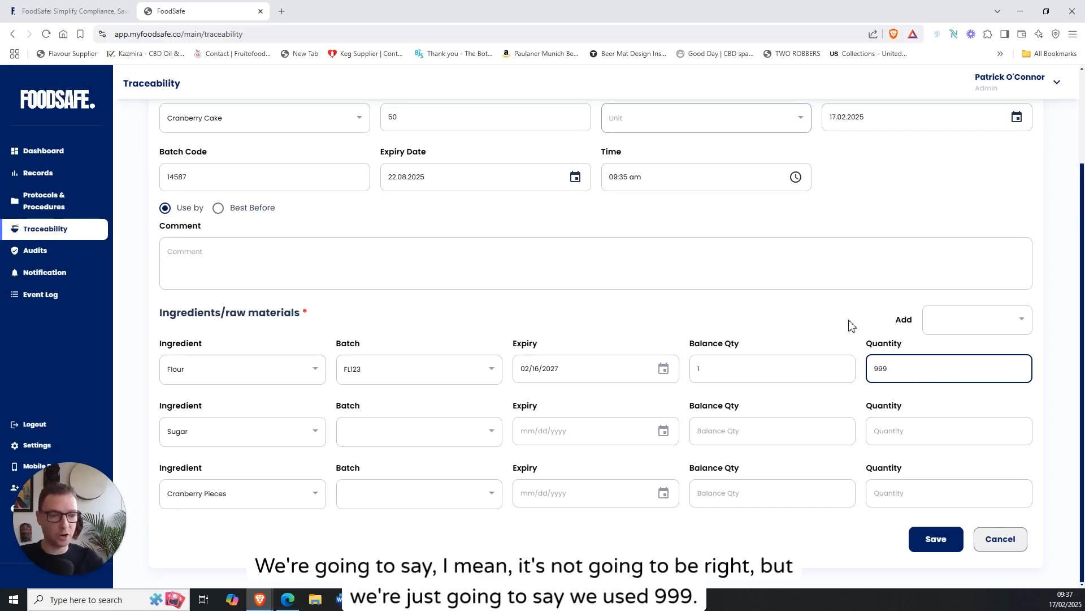
{"action": "left_click", "coordinate": [459, 438]}
{"action": "left_click", "coordinate": [405, 481]}
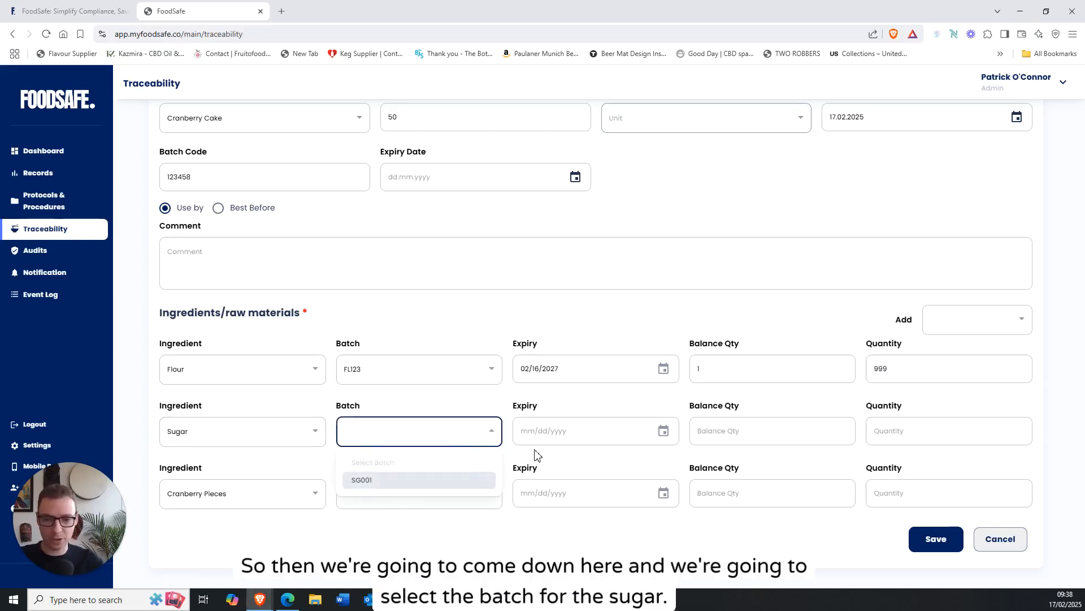
{"action": "left_click", "coordinate": [889, 430]}
{"action": "type", "text": "900"}
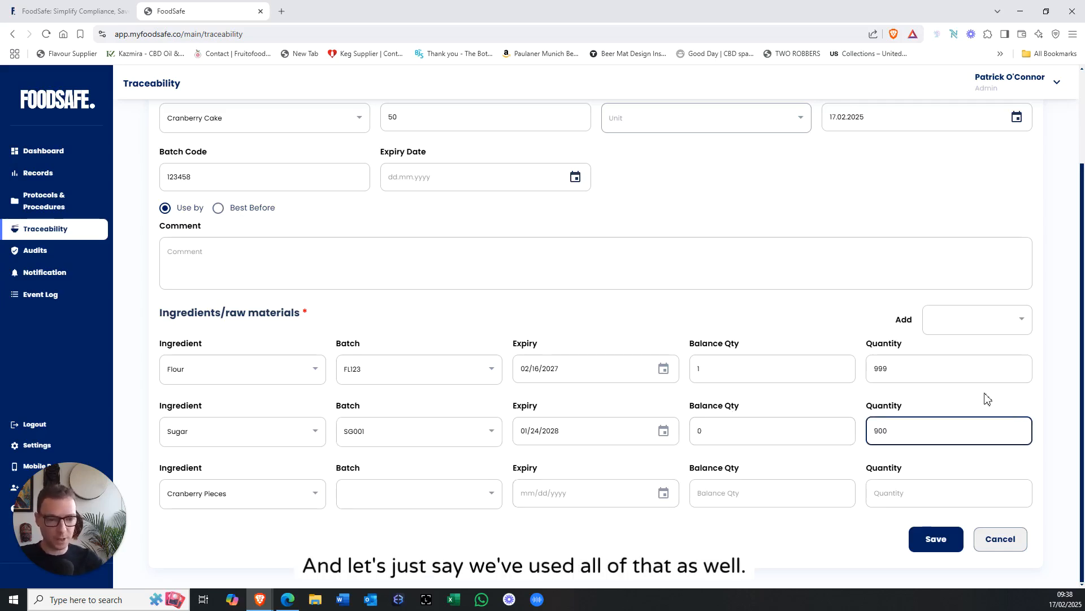
{"action": "left_click", "coordinate": [986, 399]}
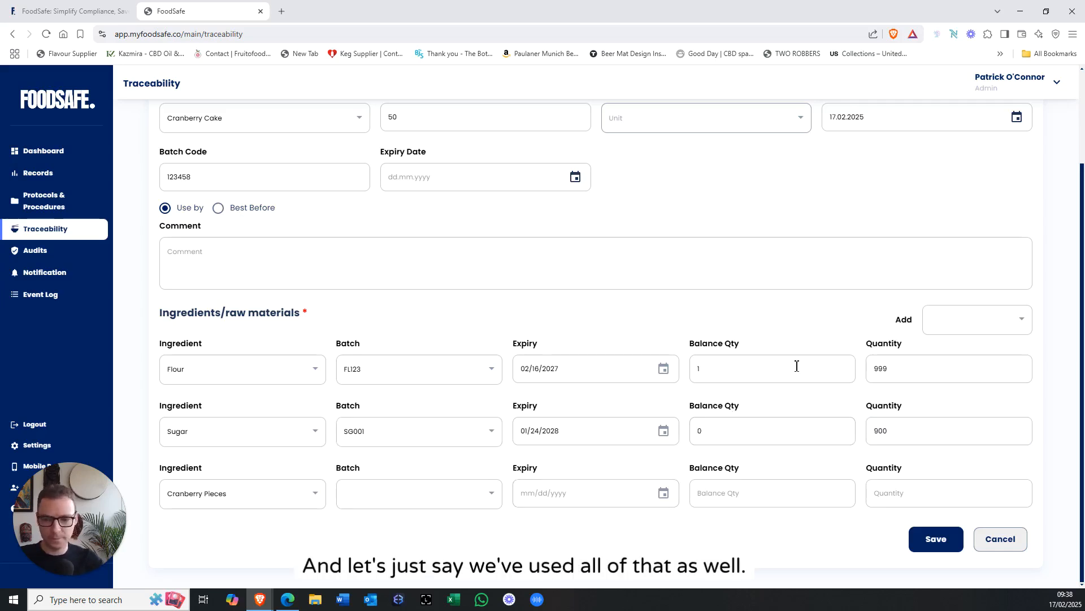
Assign batch CB001 to the cranberry pieces with a quantity of 2
{"action": "left_click", "coordinate": [314, 495]}
{"action": "left_click", "coordinate": [491, 494]}
{"action": "left_click", "coordinate": [491, 543]}
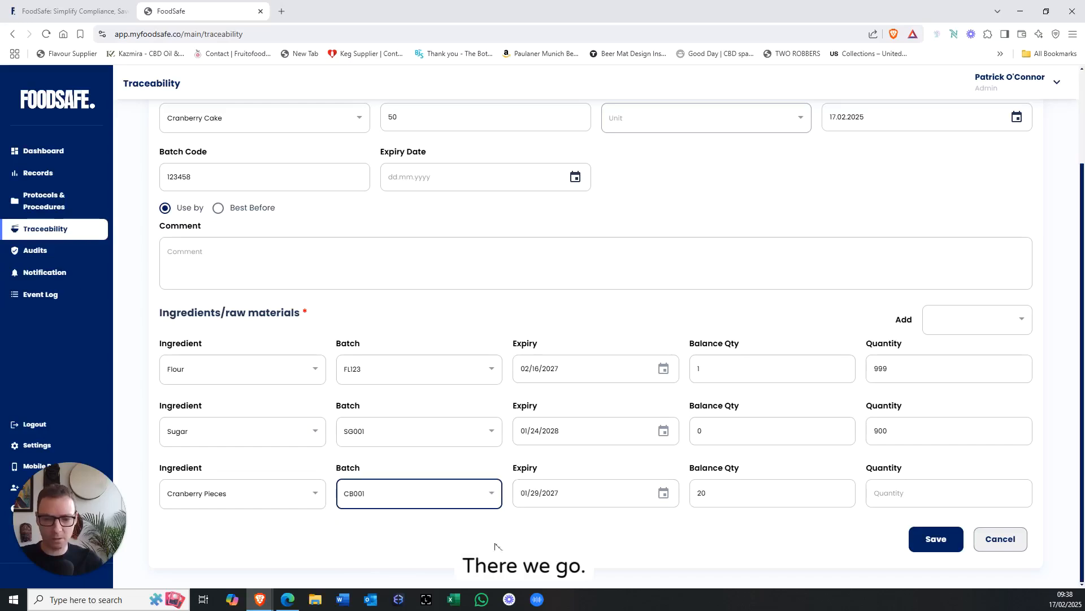
{"action": "left_click", "coordinate": [936, 492]}
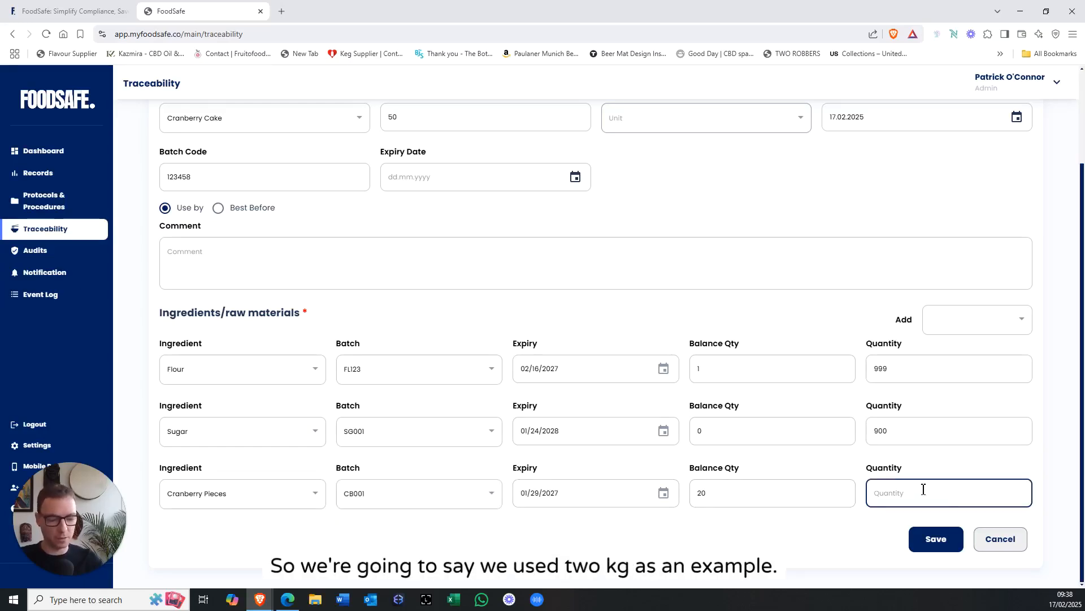
{"action": "type", "text": "2"}
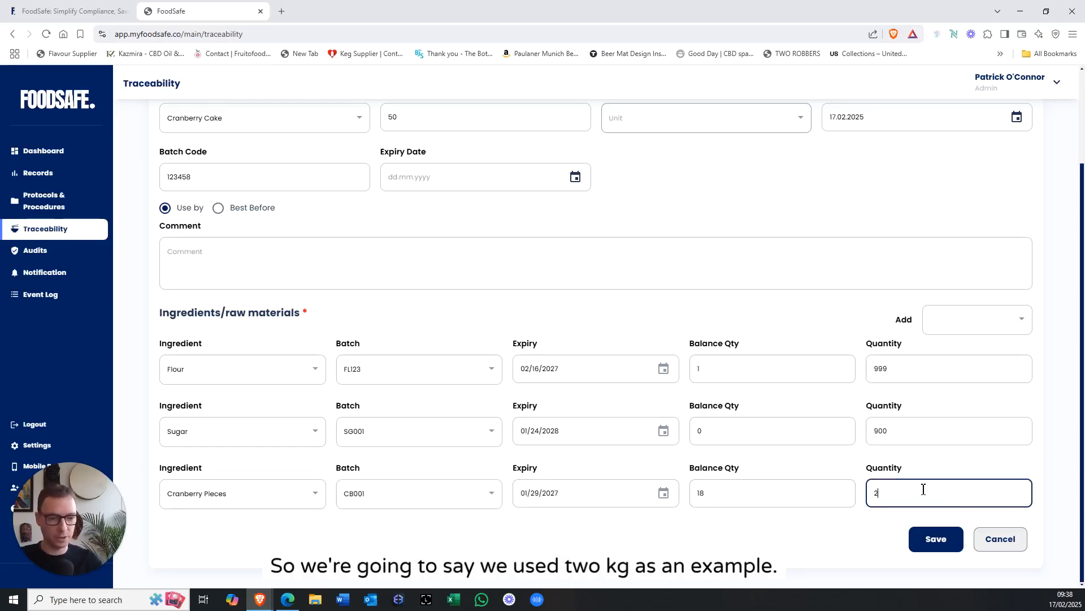
{"action": "left_click", "coordinate": [855, 549]}
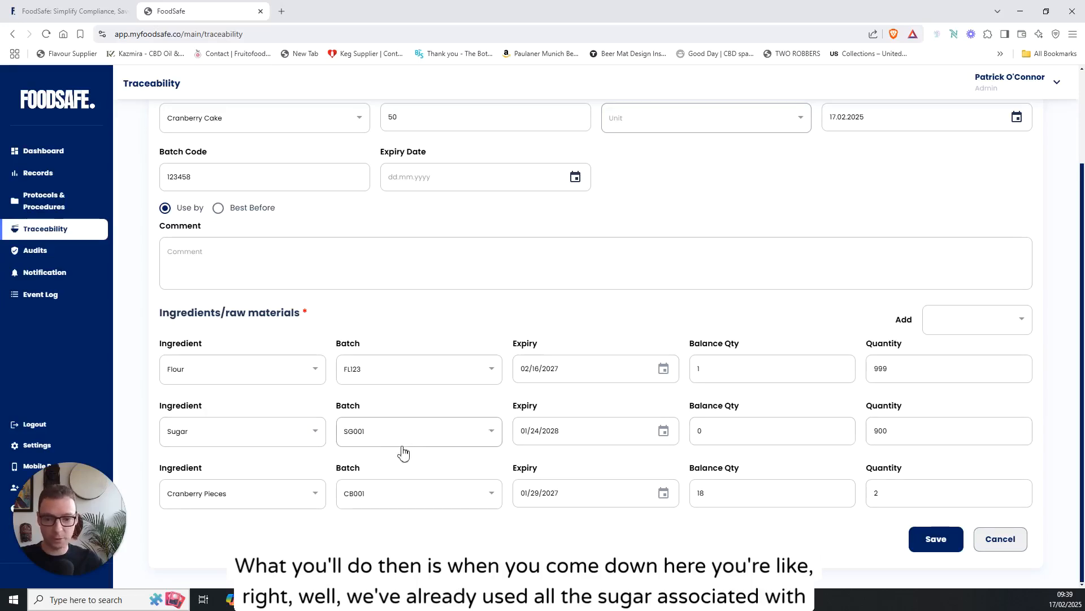
Add an extra ingredient row for sugar with batch SG001, and remove that row again
{"action": "left_click", "coordinate": [979, 321]}
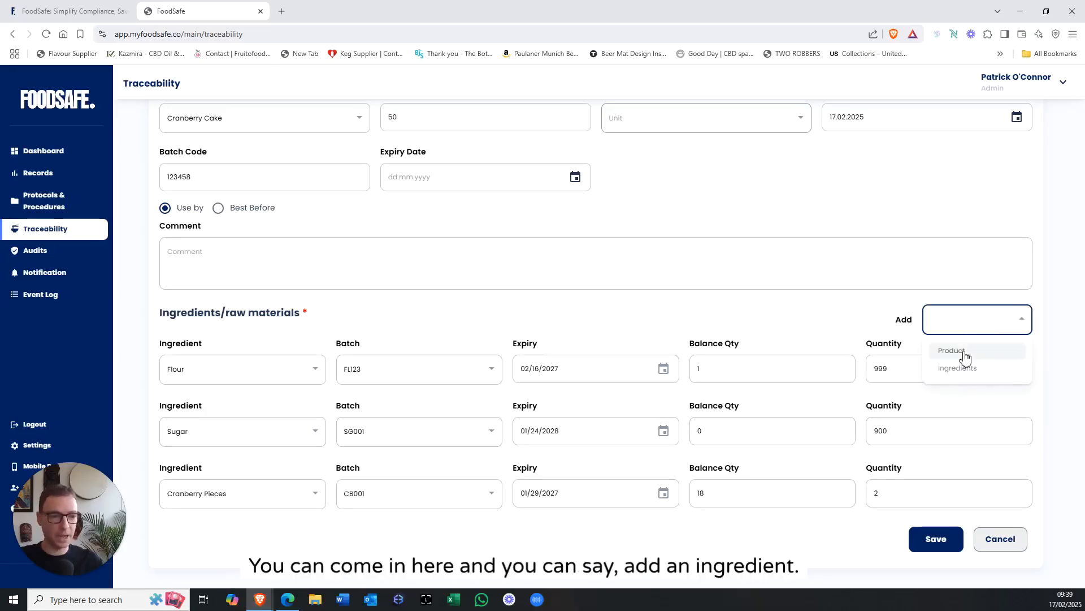
{"action": "left_click", "coordinate": [959, 370]}
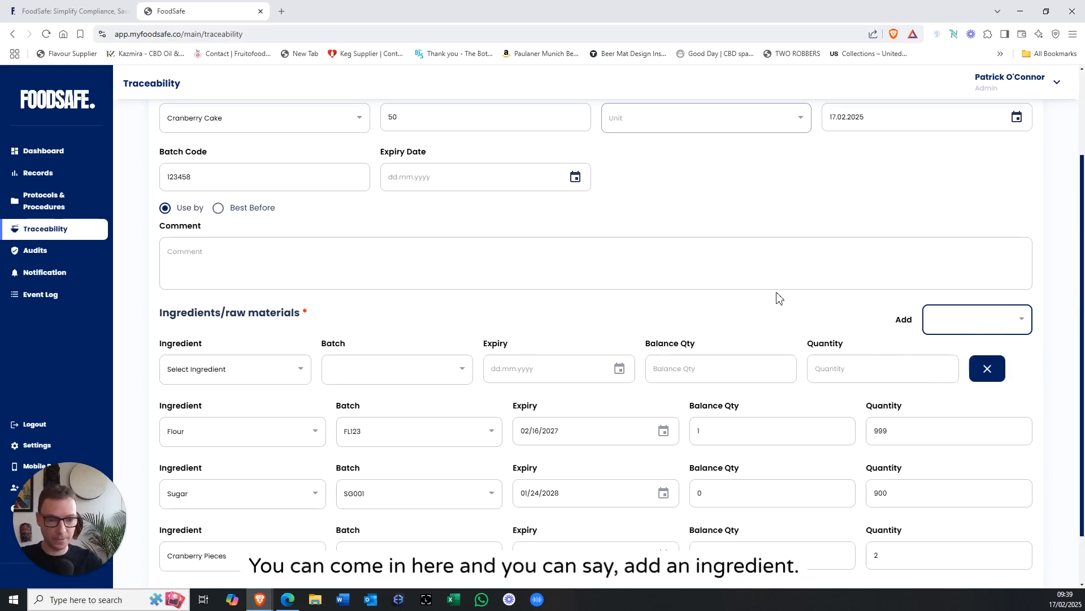
{"action": "left_click", "coordinate": [249, 380]}
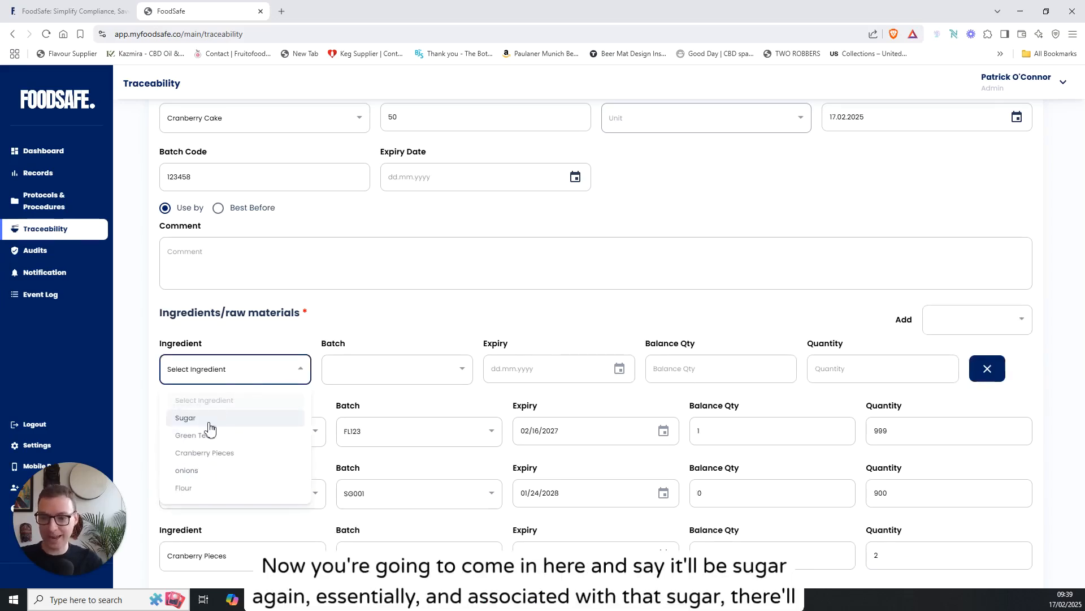
{"action": "left_click", "coordinate": [252, 418]}
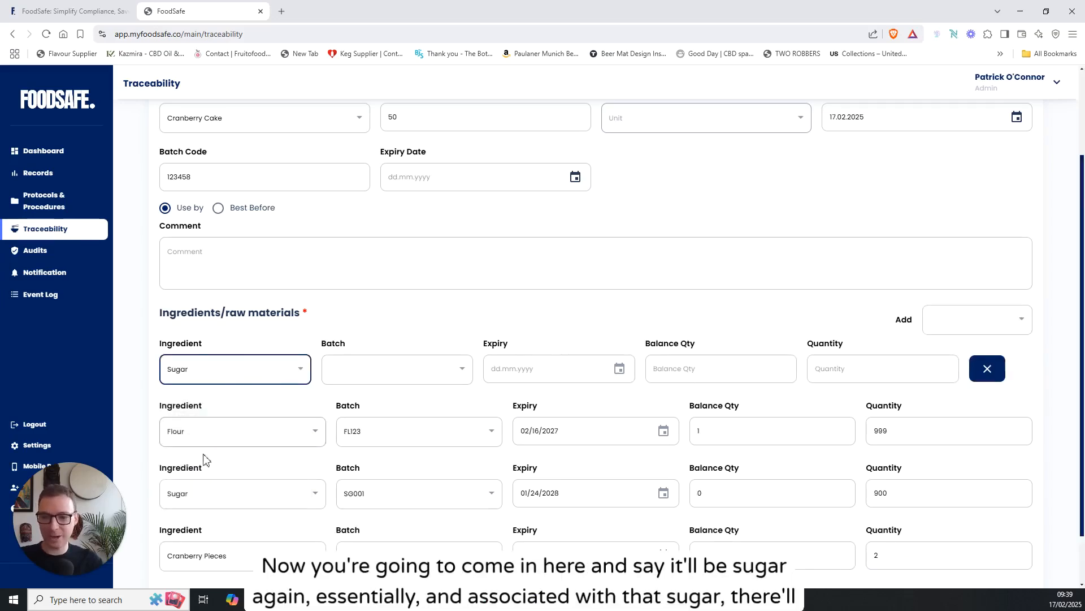
{"action": "left_click", "coordinate": [449, 374]}
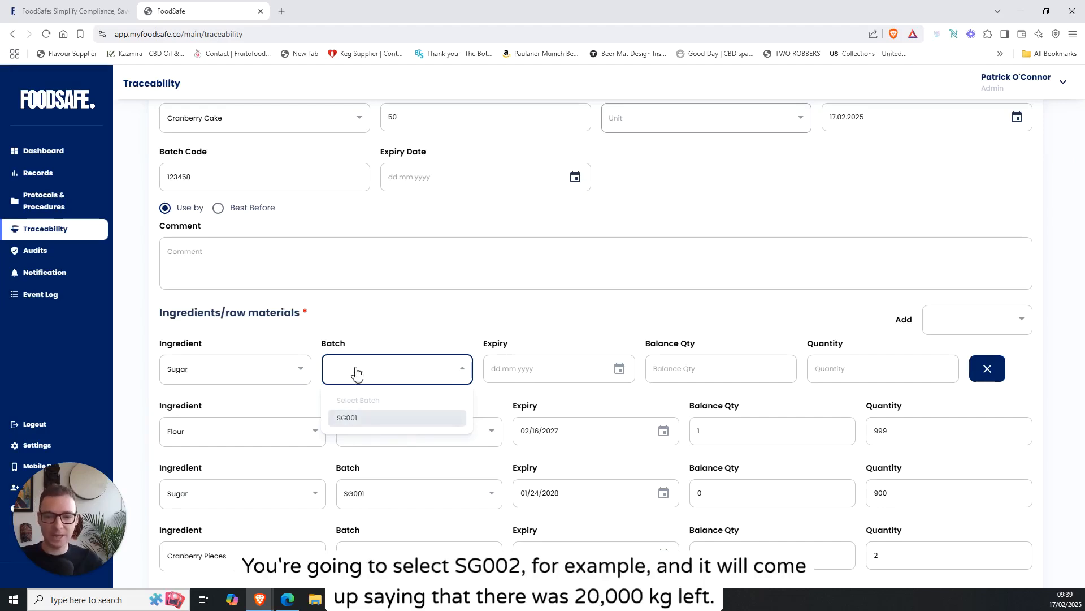
{"action": "left_click", "coordinate": [383, 417]}
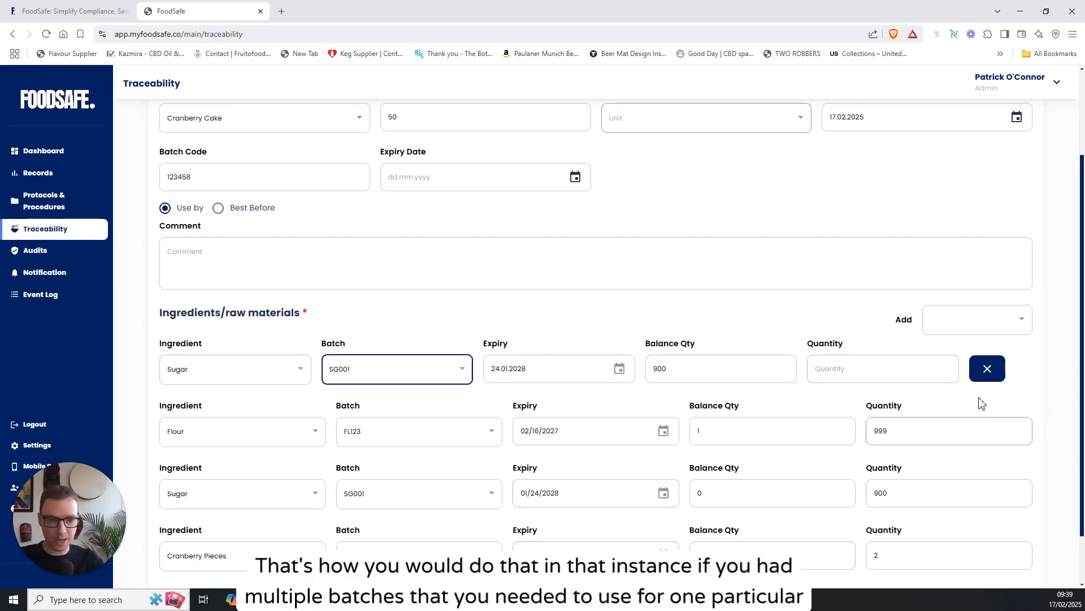
{"action": "left_click", "coordinate": [991, 376]}
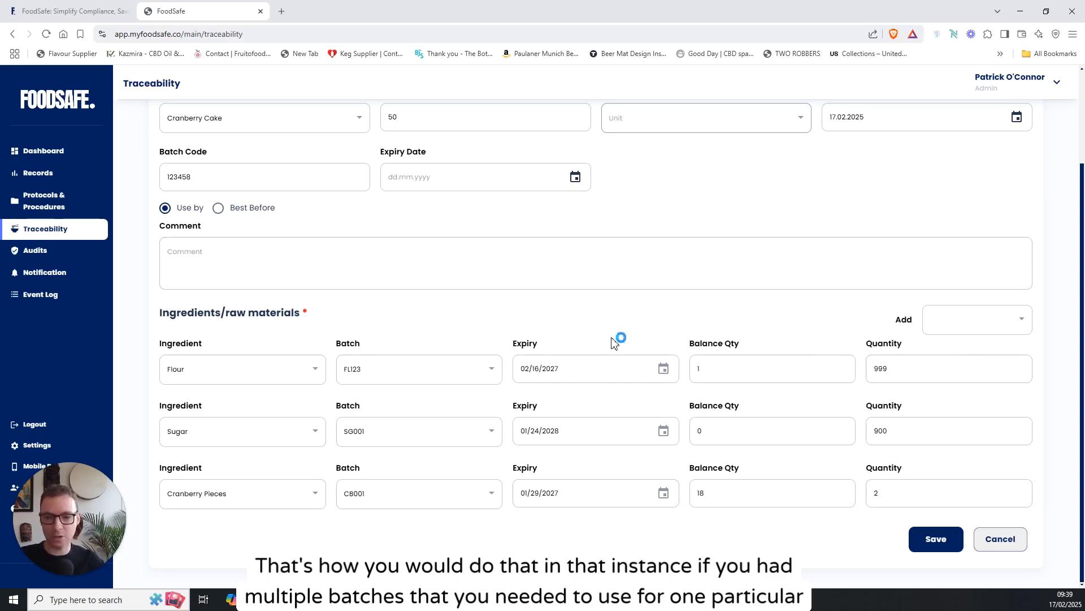
Review the completed Cranberry Cake batch form, save it and confirm the ingredients and quantities
{"action": "scroll", "coordinate": [732, 356], "scroll_direction": "up", "scroll_amount": 2}
{"action": "scroll", "coordinate": [706, 350], "scroll_direction": "down", "scroll_amount": 2}
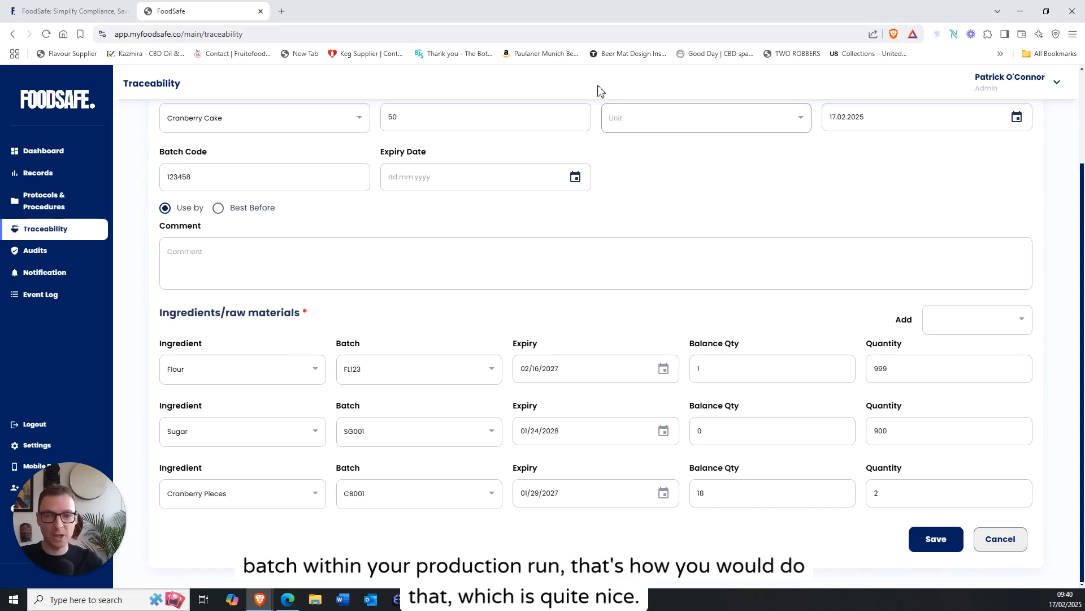
{"action": "scroll", "coordinate": [435, 276], "scroll_direction": "up", "scroll_amount": 2}
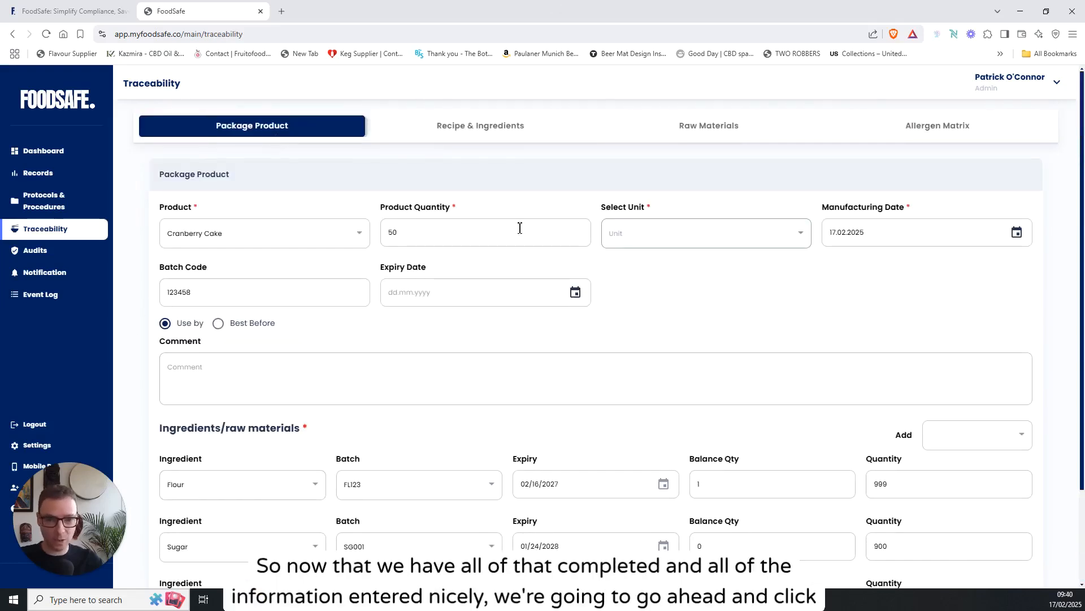
{"action": "scroll", "coordinate": [751, 290], "scroll_direction": "down", "scroll_amount": 2}
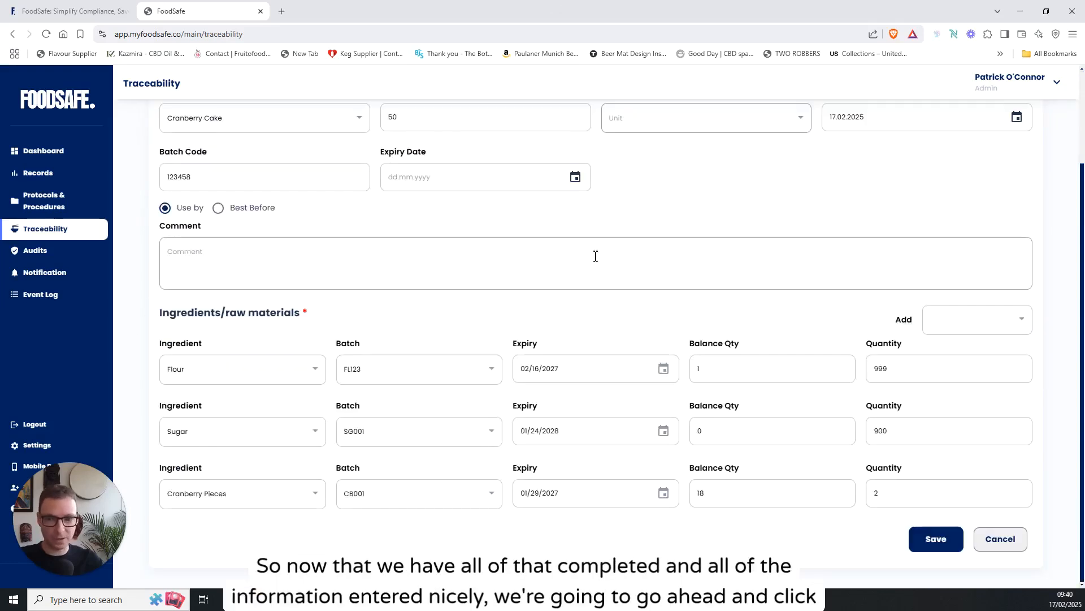
{"action": "left_click", "coordinate": [934, 539]}
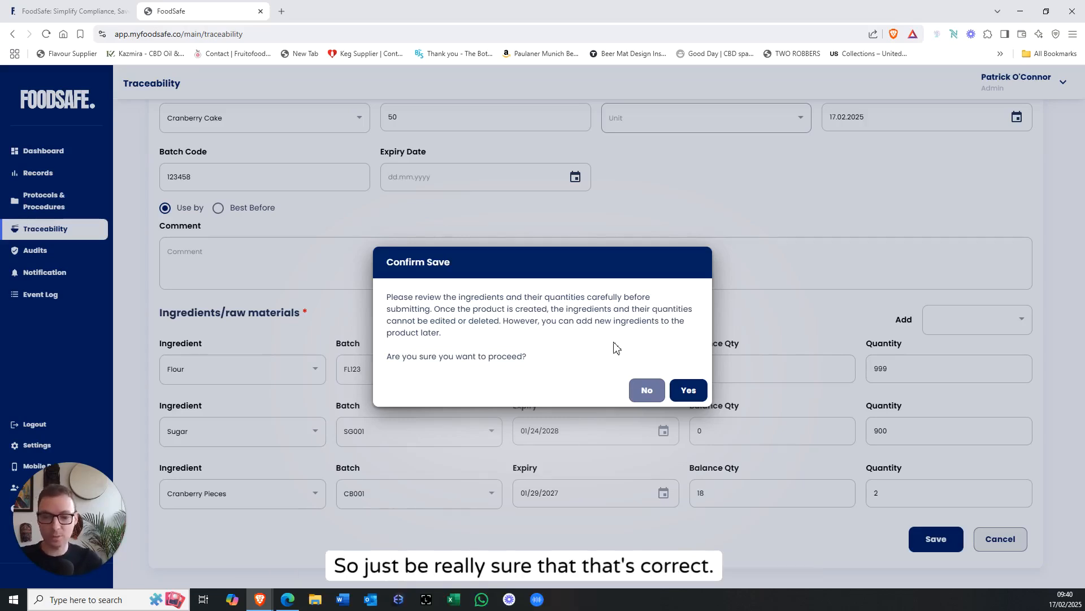
{"action": "left_click", "coordinate": [694, 389]}
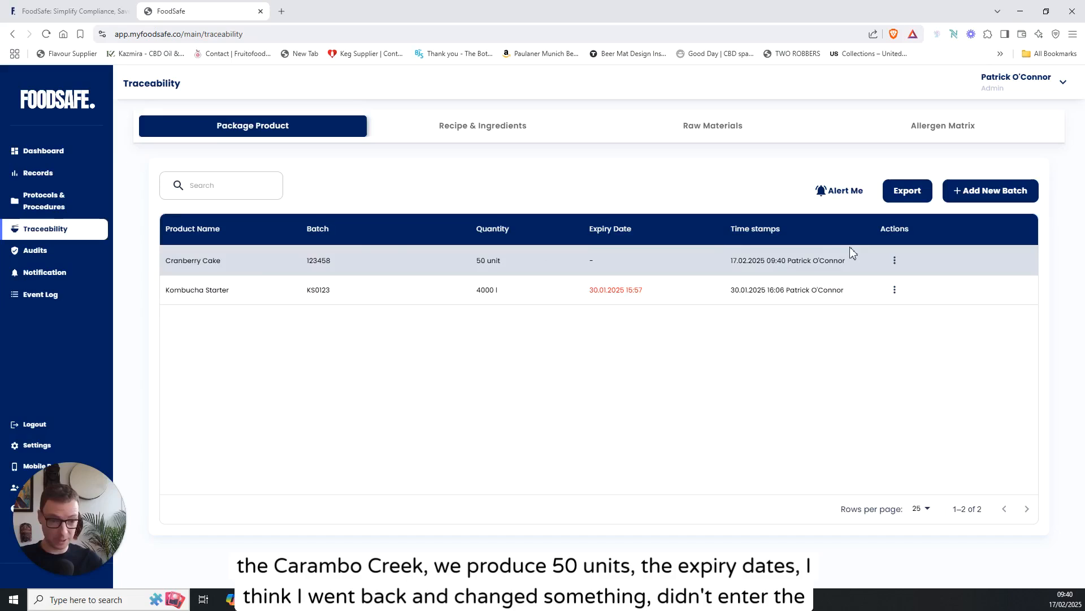
Open the Cranberry Cake batch for editing and set its expiry date to 17.10.2025
{"action": "left_click", "coordinate": [894, 260]}
{"action": "left_click", "coordinate": [885, 289]}
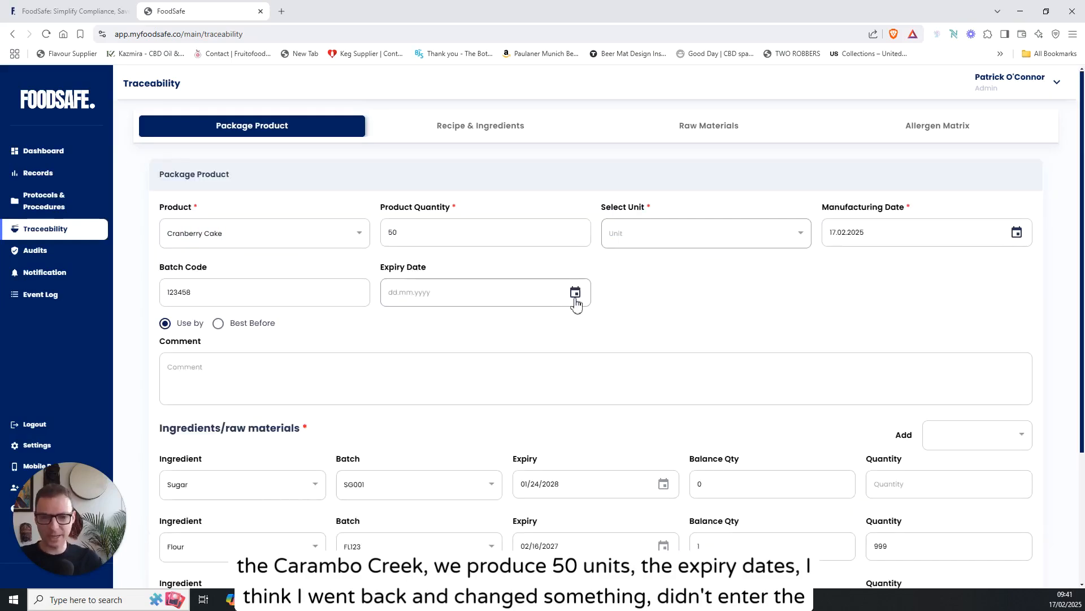
{"action": "left_click", "coordinate": [575, 292]}
{"action": "left_click", "coordinate": [544, 325]}
{"action": "left_click", "coordinate": [544, 325]}
{"action": "left_click", "coordinate": [545, 325]}
{"action": "left_click", "coordinate": [545, 325]}
{"action": "left_click", "coordinate": [544, 325]}
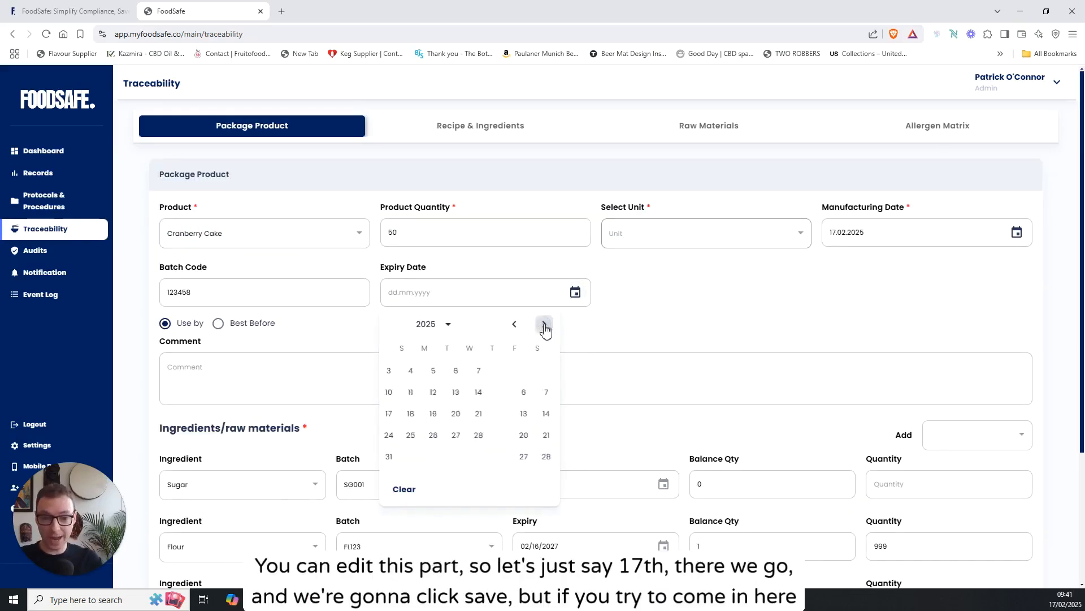
{"action": "left_click", "coordinate": [545, 325]}
{"action": "left_click", "coordinate": [545, 325]}
{"action": "left_click", "coordinate": [545, 325]}
{"action": "left_click", "coordinate": [518, 417]}
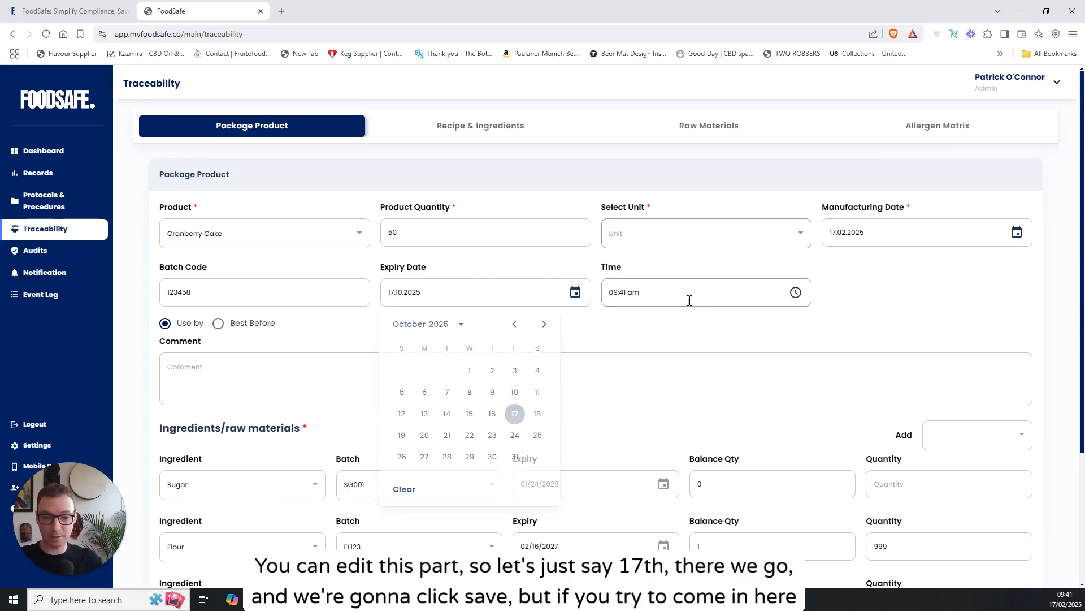
Try to edit the balance and quantity fields of the batch's ingredients, and save the Cranberry Cake batch
{"action": "scroll", "coordinate": [957, 419], "scroll_direction": "down", "scroll_amount": 3}
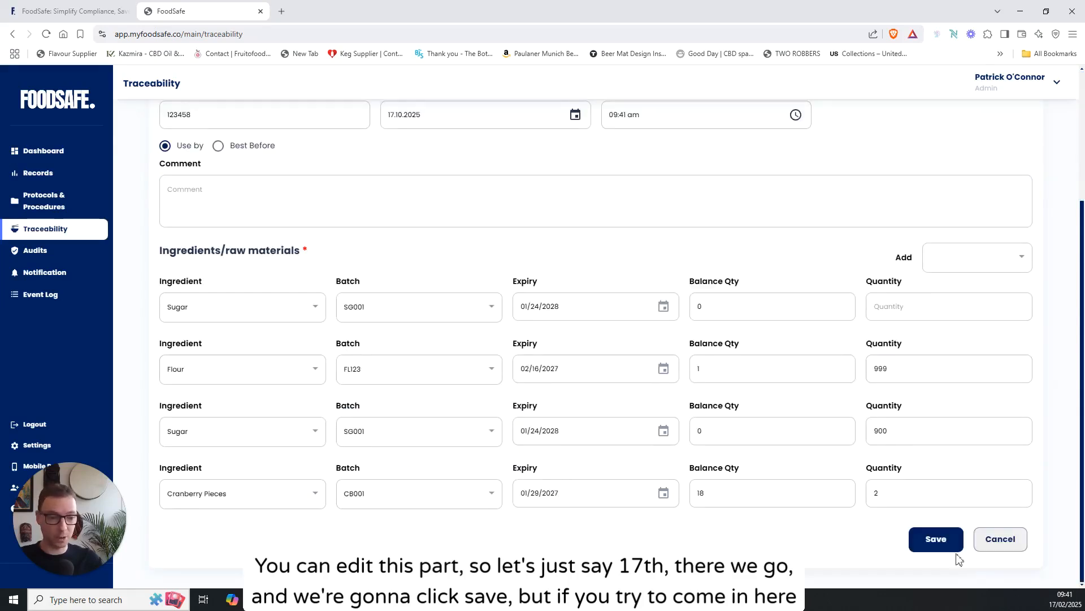
{"action": "left_click", "coordinate": [780, 318]}
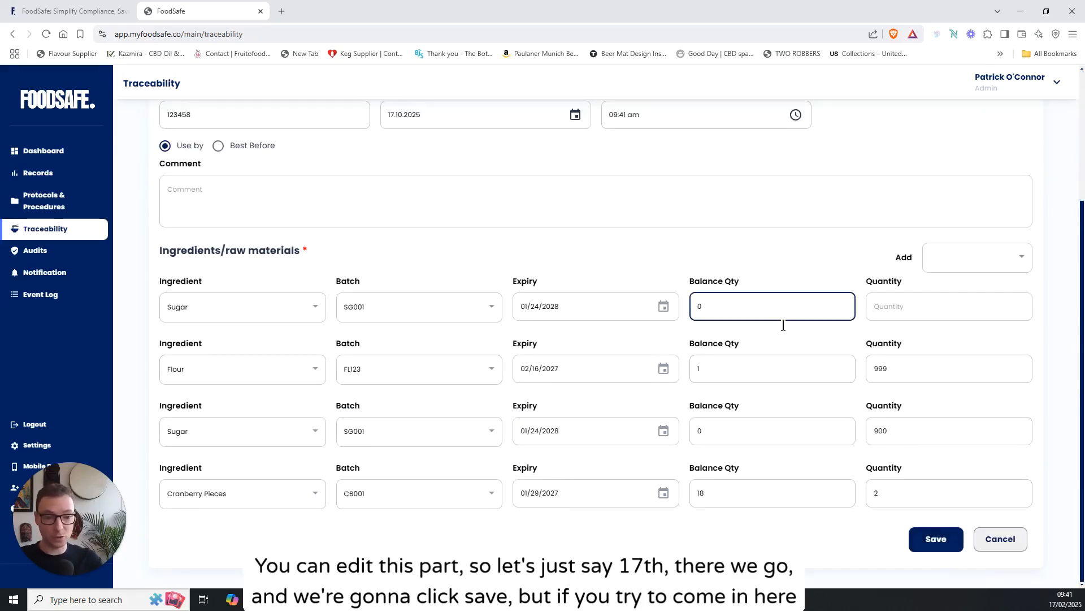
{"action": "left_click", "coordinate": [783, 368]}
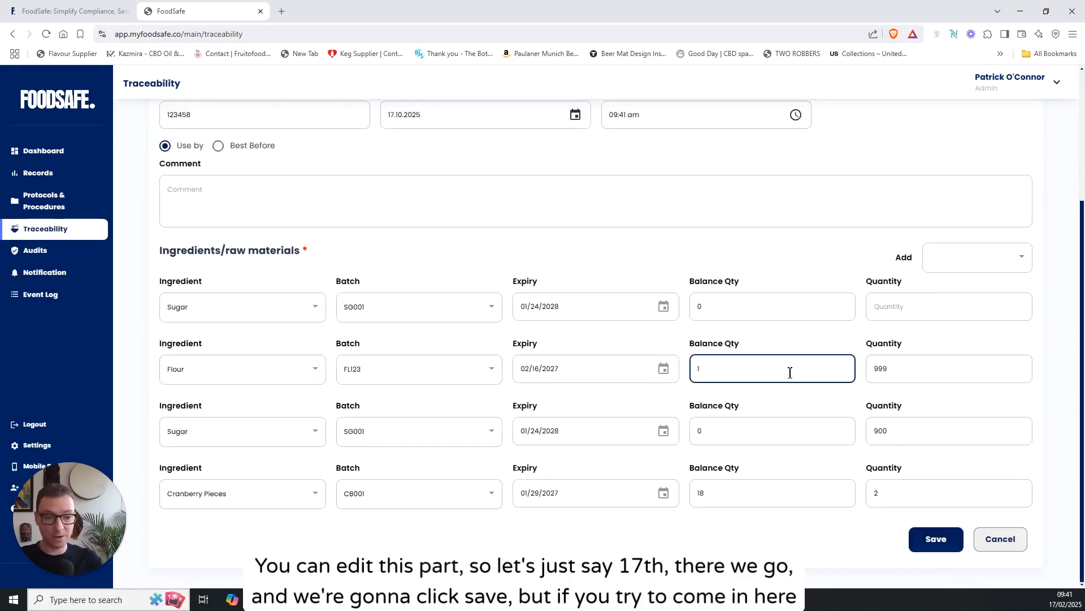
{"action": "left_click", "coordinate": [785, 440]}
{"action": "left_click", "coordinate": [888, 426]}
{"action": "left_click", "coordinate": [893, 397]}
{"action": "left_click", "coordinate": [921, 369]}
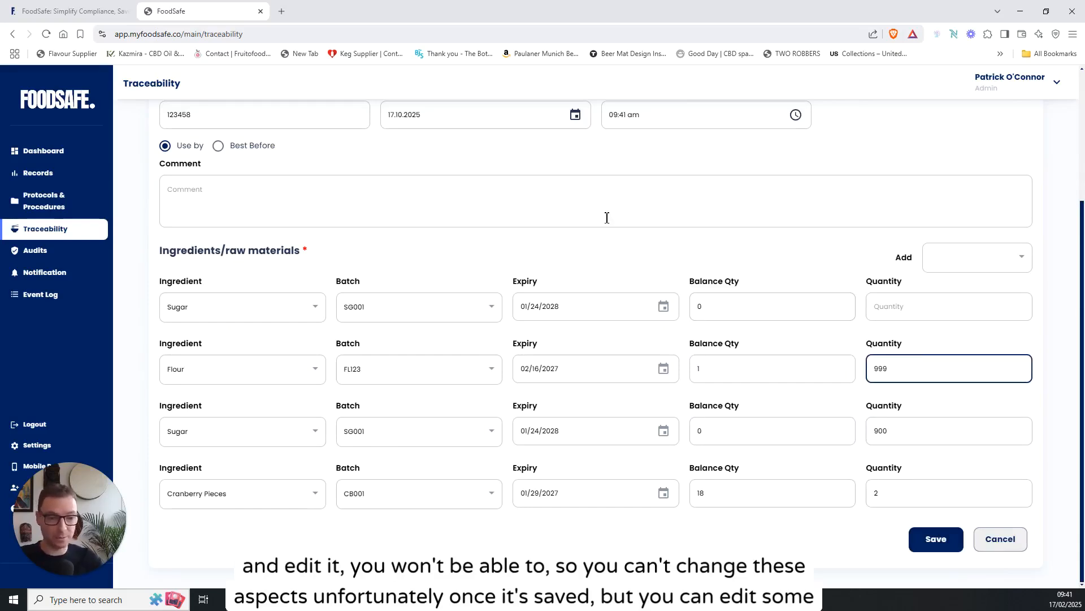
{"action": "scroll", "coordinate": [734, 221], "scroll_direction": "up", "scroll_amount": 3}
{"action": "scroll", "coordinate": [948, 342], "scroll_direction": "down", "scroll_amount": 3}
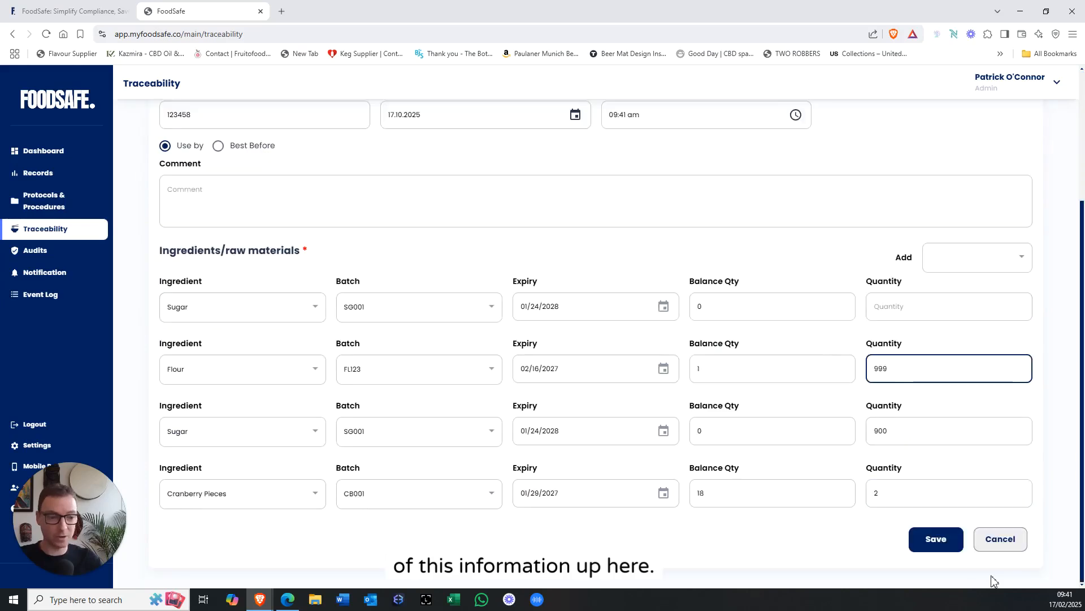
{"action": "left_click", "coordinate": [944, 538]}
{"action": "left_click", "coordinate": [688, 388]}
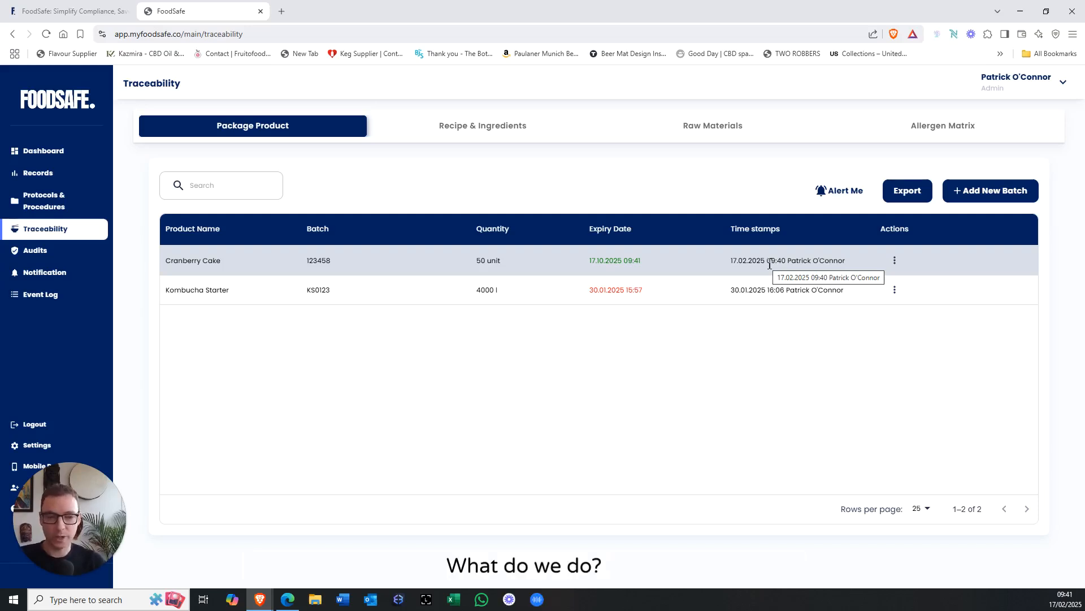
Reopen the saved Cranberry Cake batch to review its ingredient quantities, and close it without saving
{"action": "left_click", "coordinate": [894, 260]}
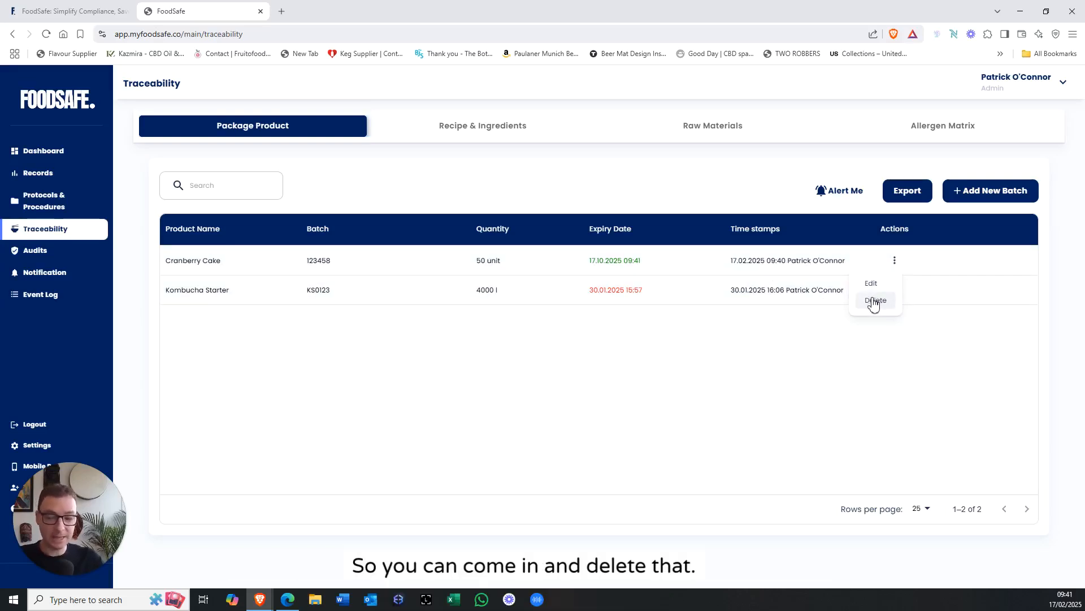
{"action": "left_click", "coordinate": [697, 260]}
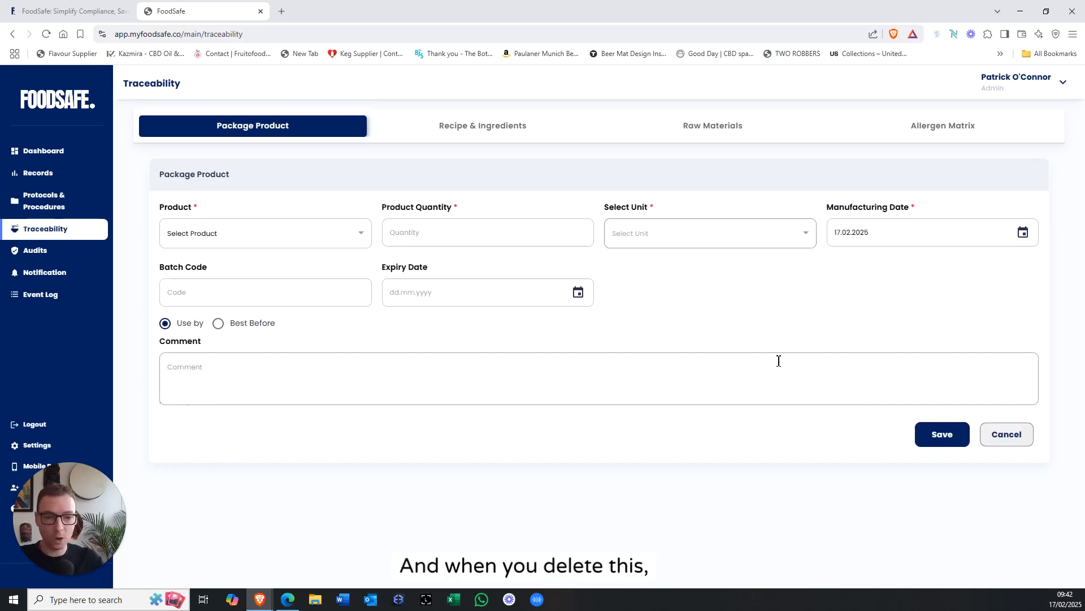
{"action": "scroll", "coordinate": [780, 362], "scroll_direction": "down", "scroll_amount": 3}
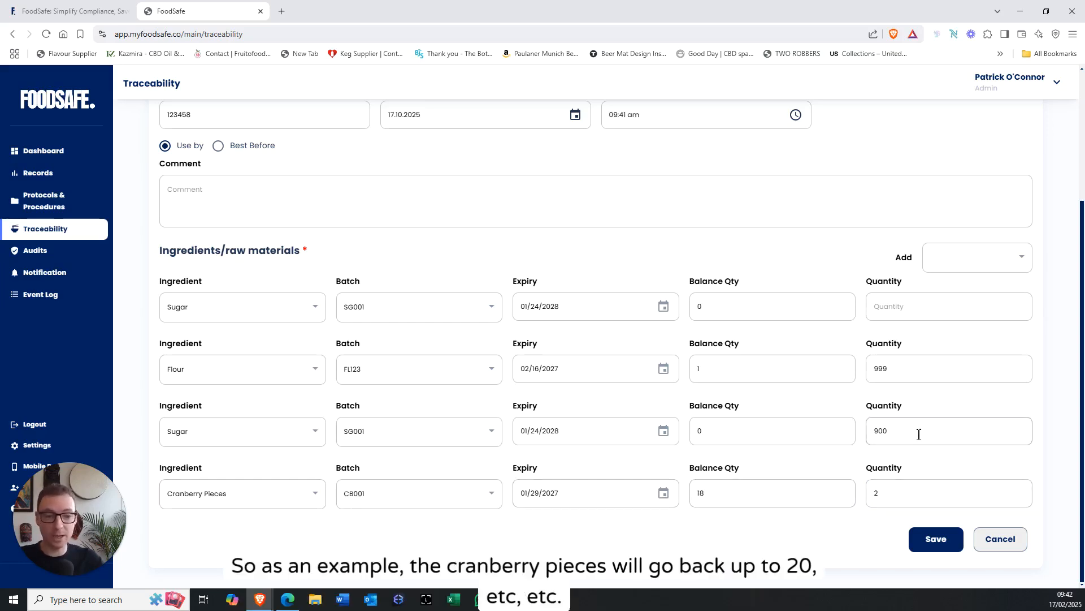
{"action": "left_click", "coordinate": [1003, 543]}
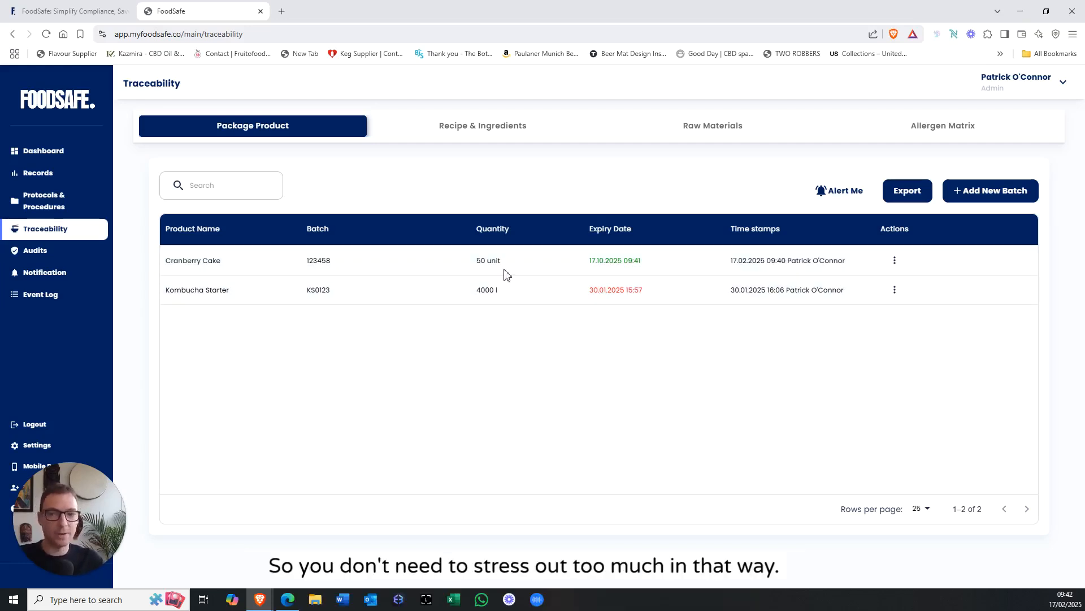
Search the packaged products for "cran" and clear the search again
{"action": "left_click", "coordinate": [246, 190]}
{"action": "type", "text": "cran"}
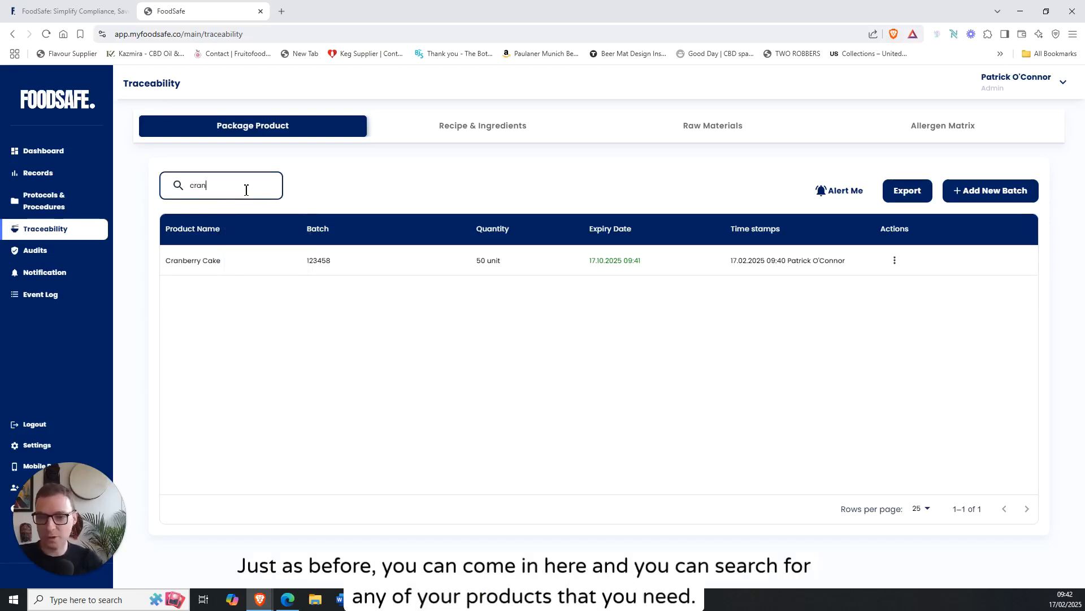
{"action": "key", "text": "BackSpace"}
{"action": "key", "text": "BackSpace"}
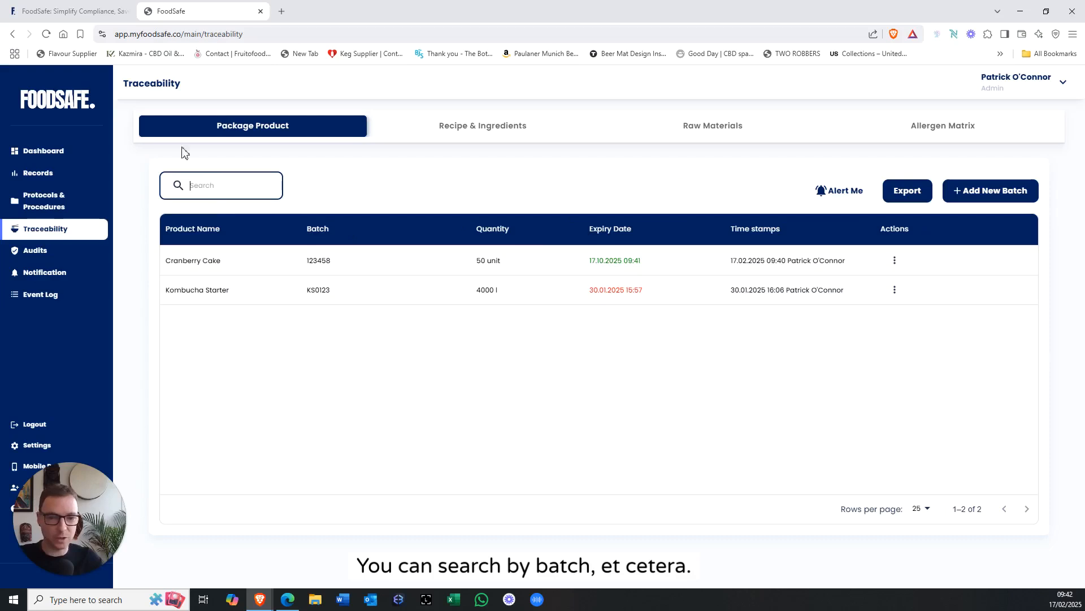
Review the alert options for change type and sending frequency, and leave them without creating an alert
{"action": "left_click", "coordinate": [841, 193]}
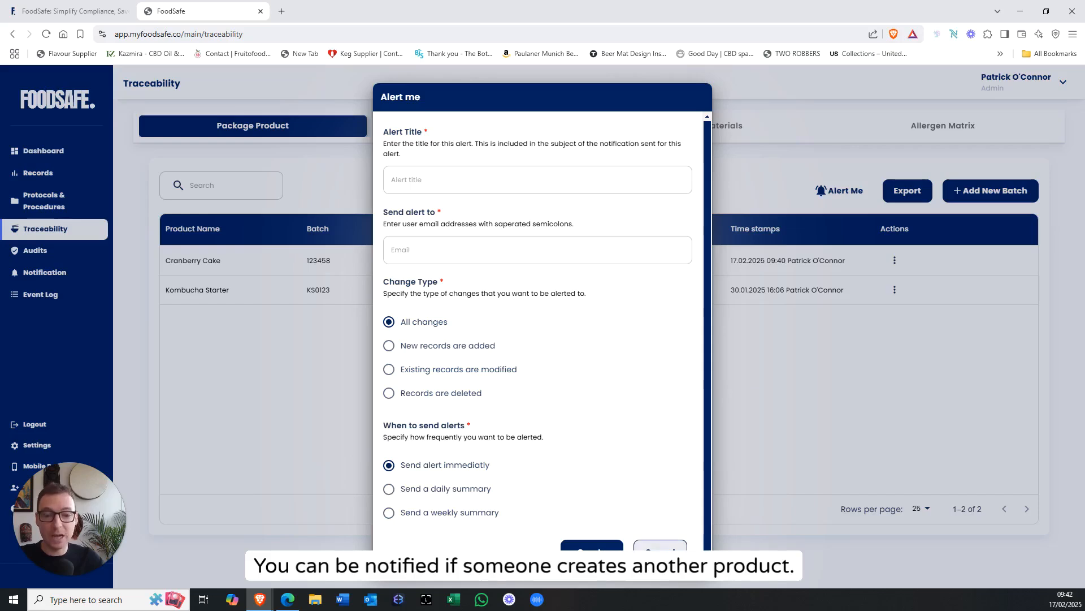
{"action": "left_click", "coordinate": [653, 547]}
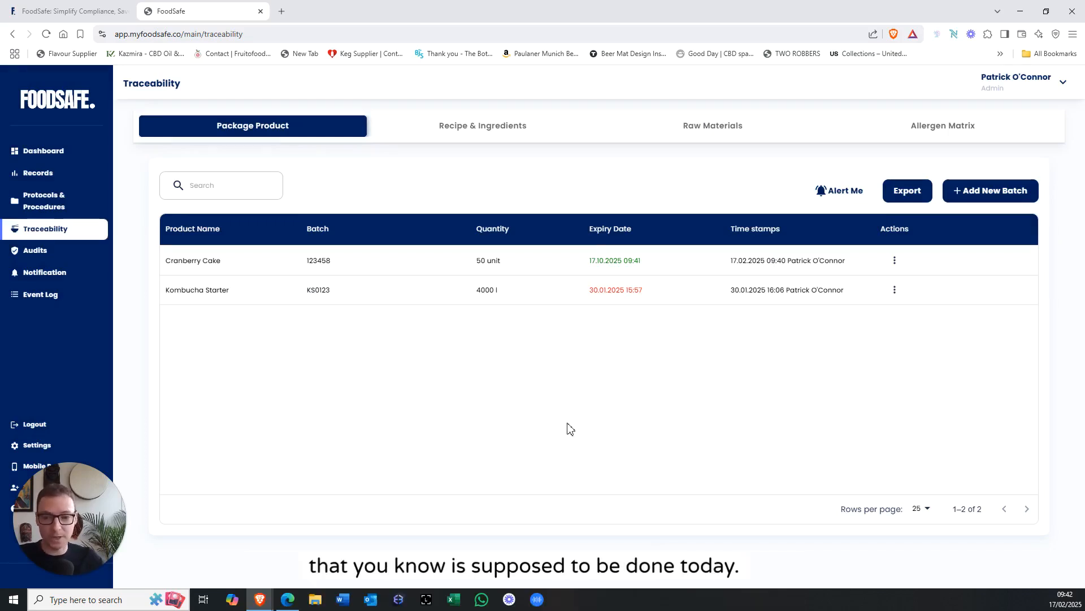
{"action": "left_click", "coordinate": [842, 195]}
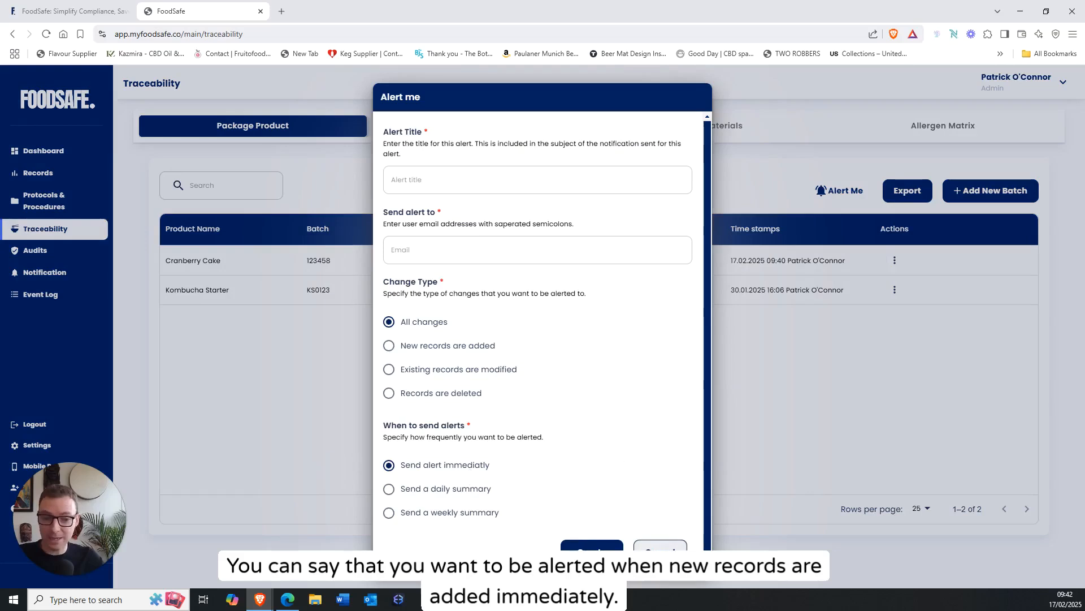
{"action": "left_click", "coordinate": [660, 552]}
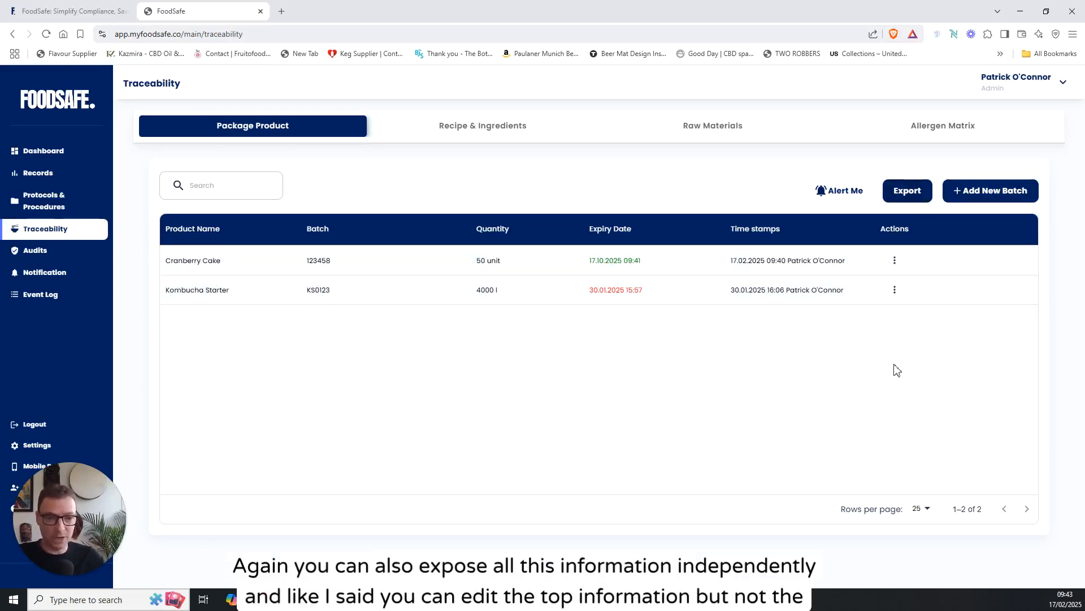
Show the available actions for the Cranberry Cake batch, and view the allergen matrix before returning to the packaged products
{"action": "left_click", "coordinate": [895, 261]}
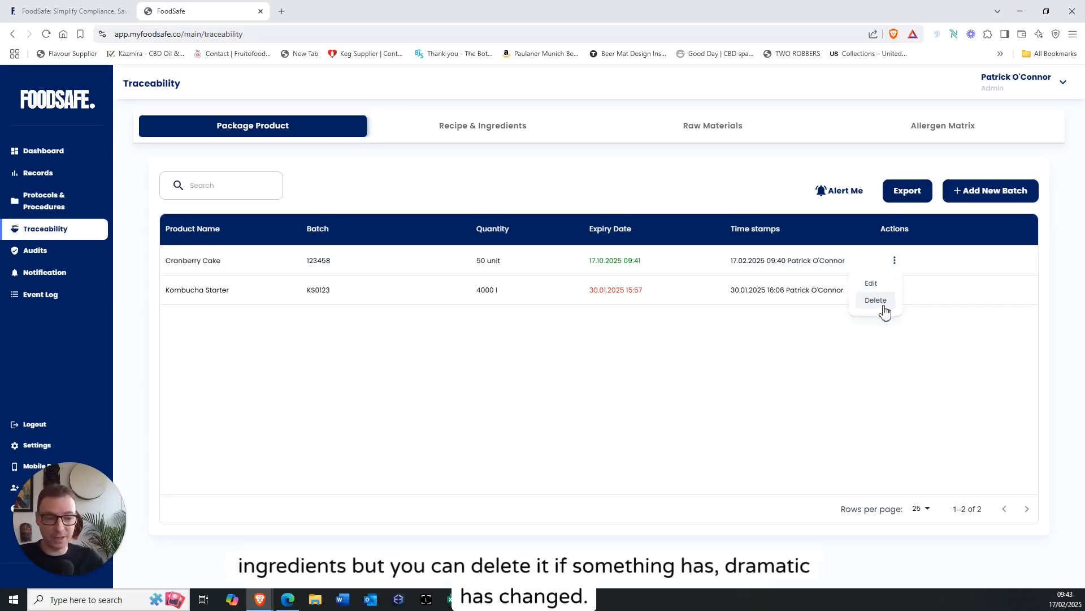
{"action": "left_click", "coordinate": [872, 392]}
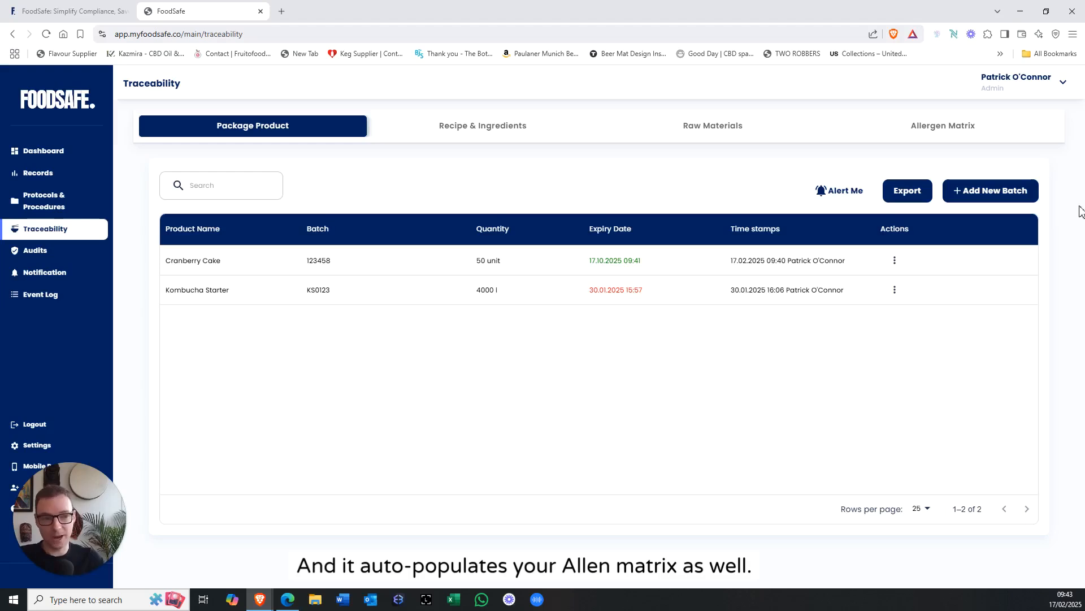
{"action": "left_click", "coordinate": [979, 130]}
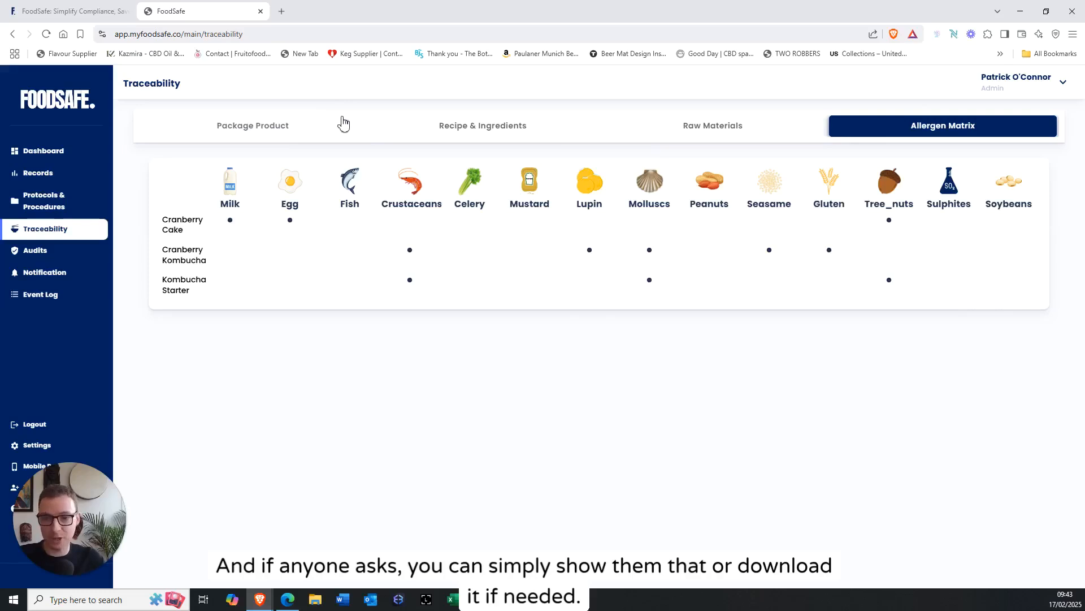
{"action": "left_click", "coordinate": [276, 135]}
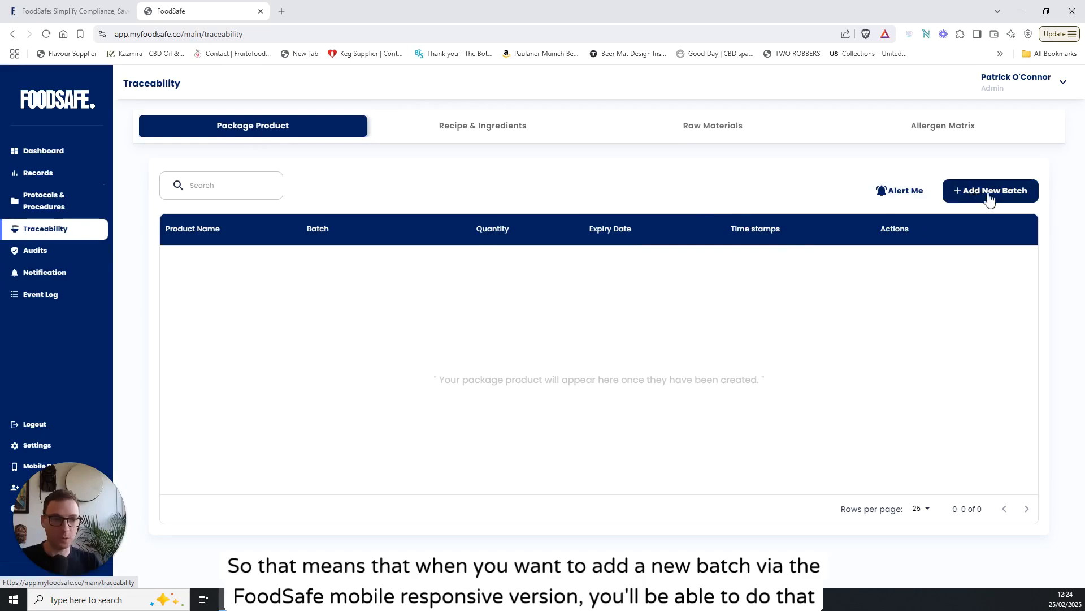
Preview the site in the browser's responsive mobile view and open the Package Product form there
{"action": "right_click", "coordinate": [697, 178]}
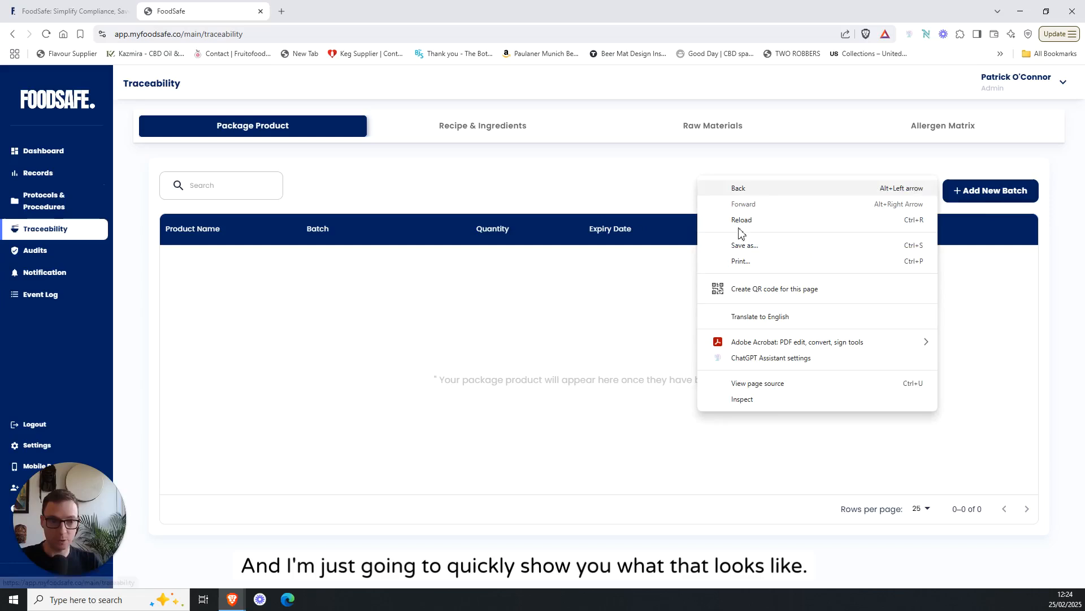
{"action": "left_click", "coordinate": [758, 399]}
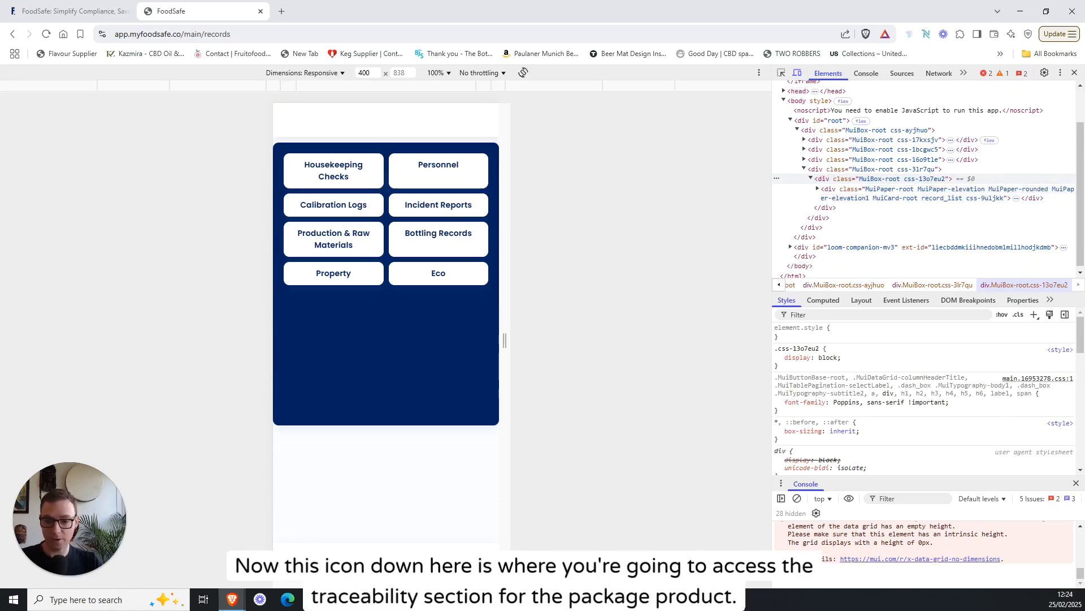
{"action": "left_click", "coordinate": [433, 559]}
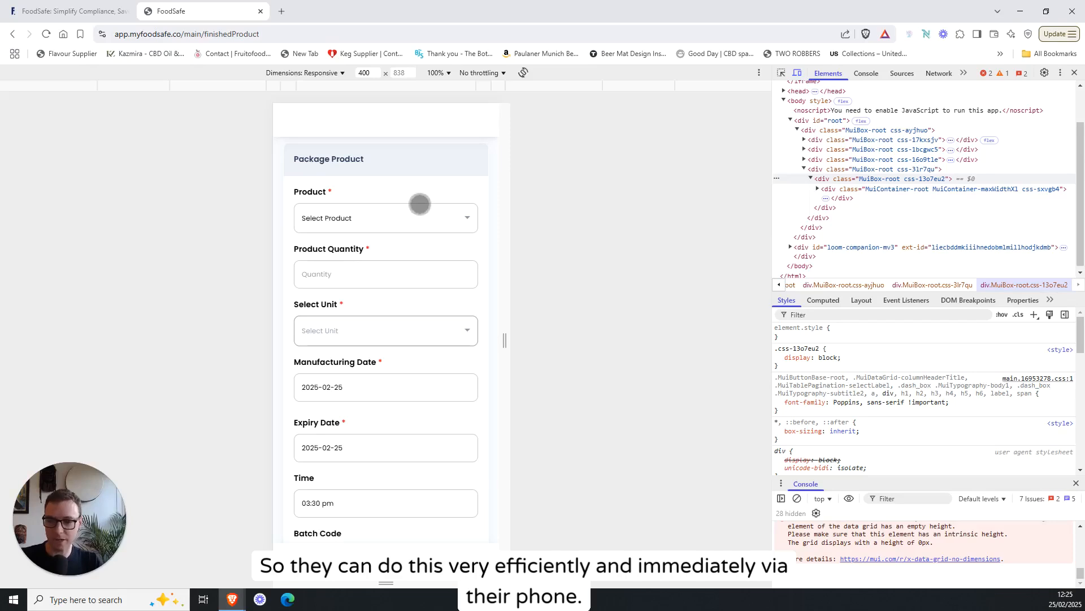
Select Cranberry Cake as the product in the mobile Package Product form
{"action": "scroll", "coordinate": [419, 203], "scroll_direction": "down", "scroll_amount": 1}
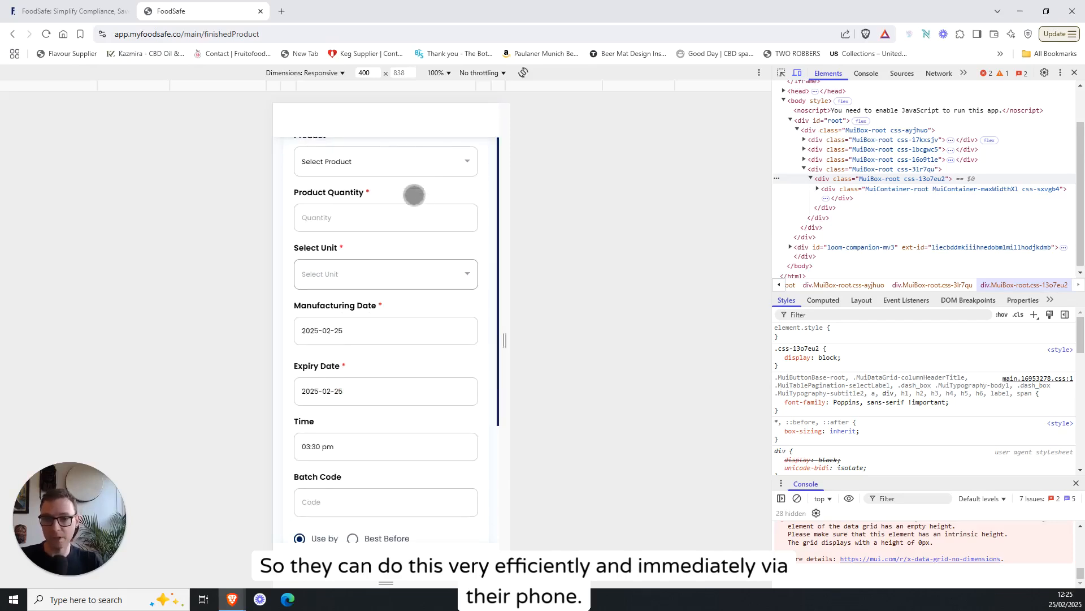
{"action": "scroll", "coordinate": [435, 198], "scroll_direction": "up", "scroll_amount": 1}
{"action": "left_click", "coordinate": [417, 221]}
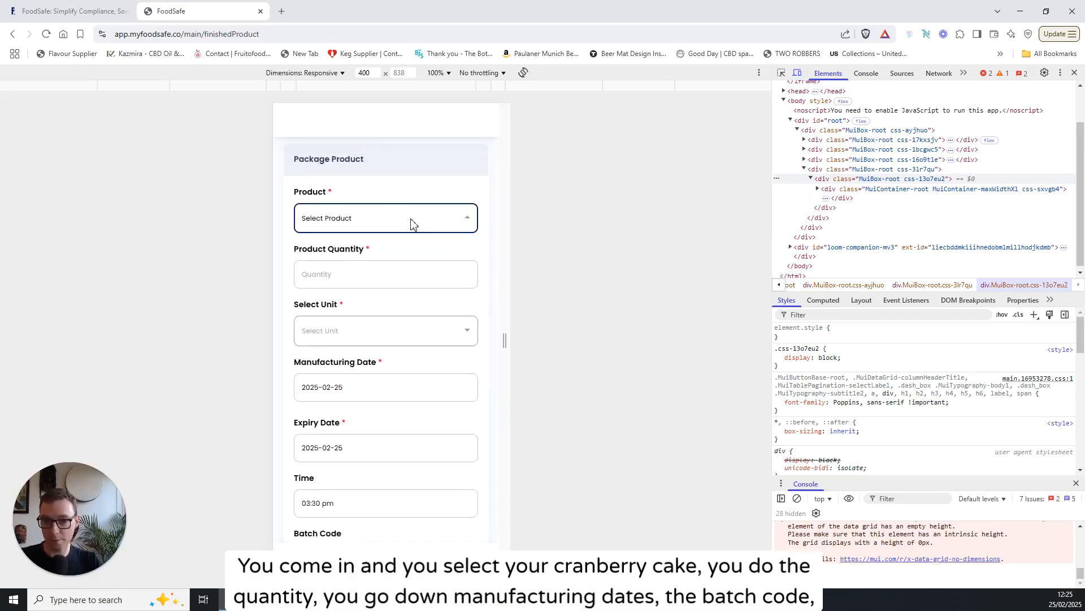
{"action": "left_click", "coordinate": [370, 287]}
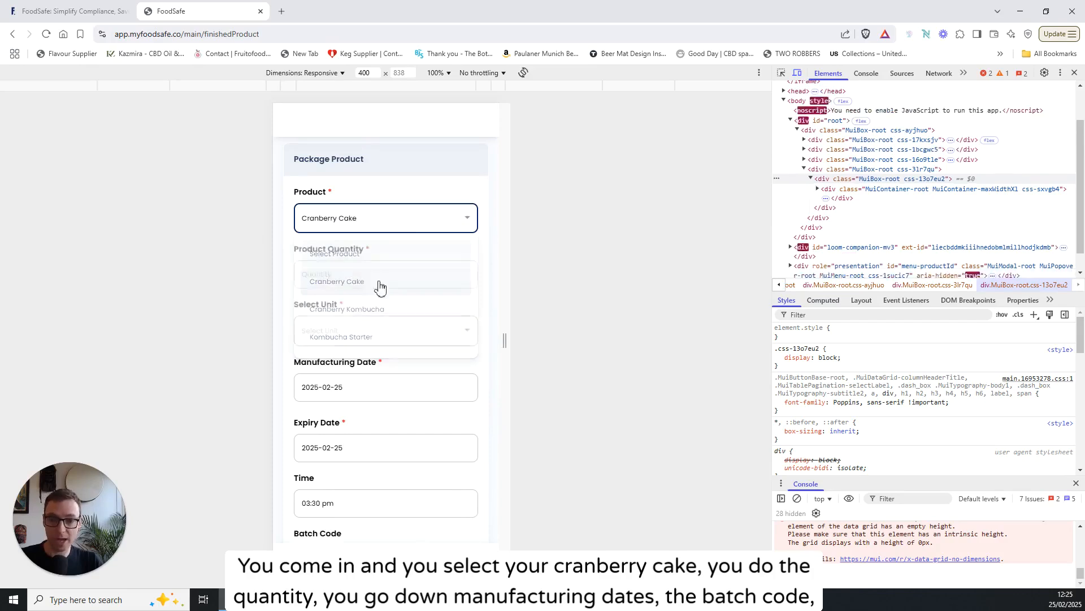
{"action": "left_click", "coordinate": [381, 280]}
Examine the date, batch code and comment fields and the flour, sugar and cranberry ingredient sections of the mobile form
{"action": "scroll", "coordinate": [382, 281], "scroll_direction": "down", "scroll_amount": 4}
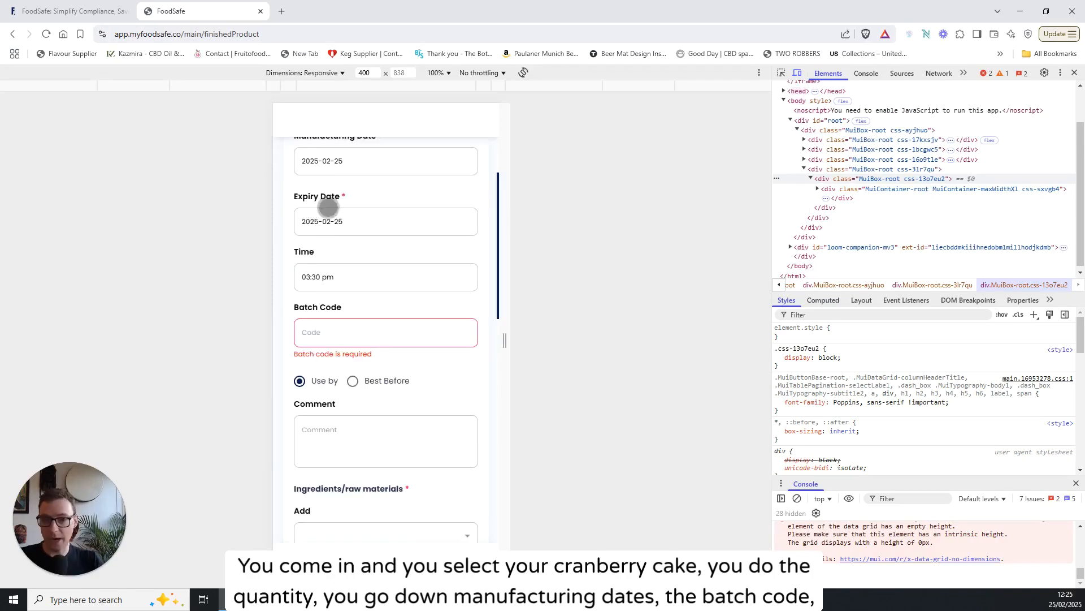
{"action": "scroll", "coordinate": [339, 204], "scroll_direction": "up", "scroll_amount": 1}
{"action": "scroll", "coordinate": [399, 337], "scroll_direction": "down", "scroll_amount": 3}
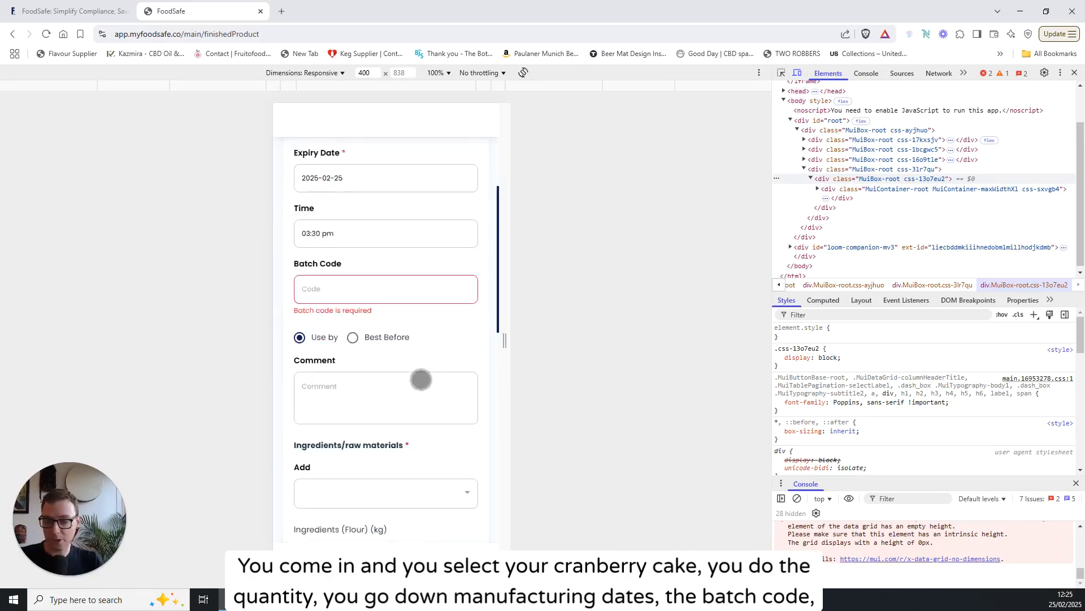
{"action": "scroll", "coordinate": [451, 319], "scroll_direction": "down", "scroll_amount": 1}
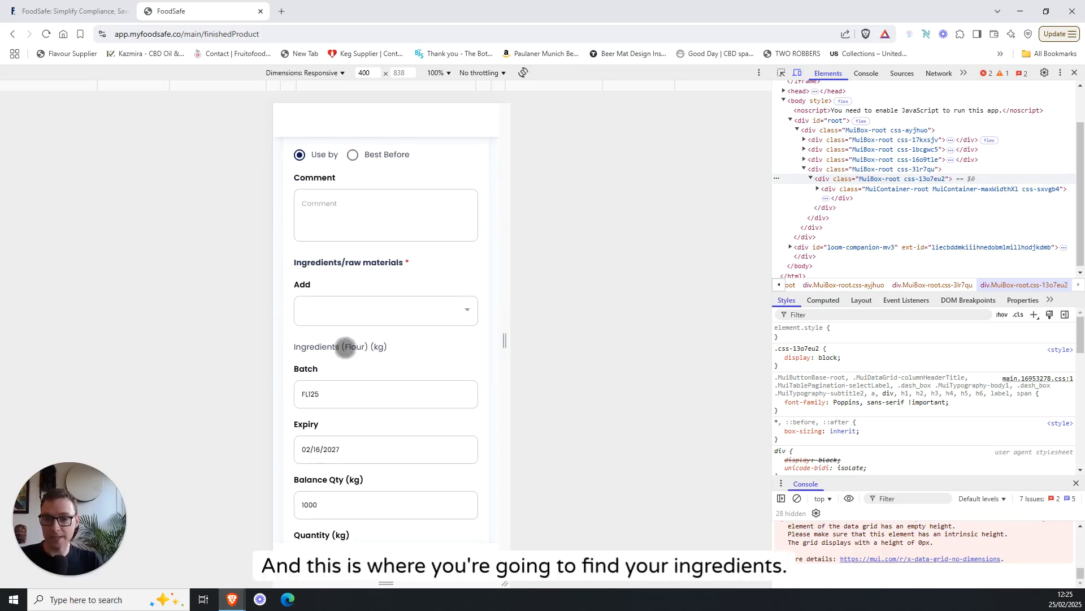
{"action": "scroll", "coordinate": [404, 356], "scroll_direction": "down", "scroll_amount": 1}
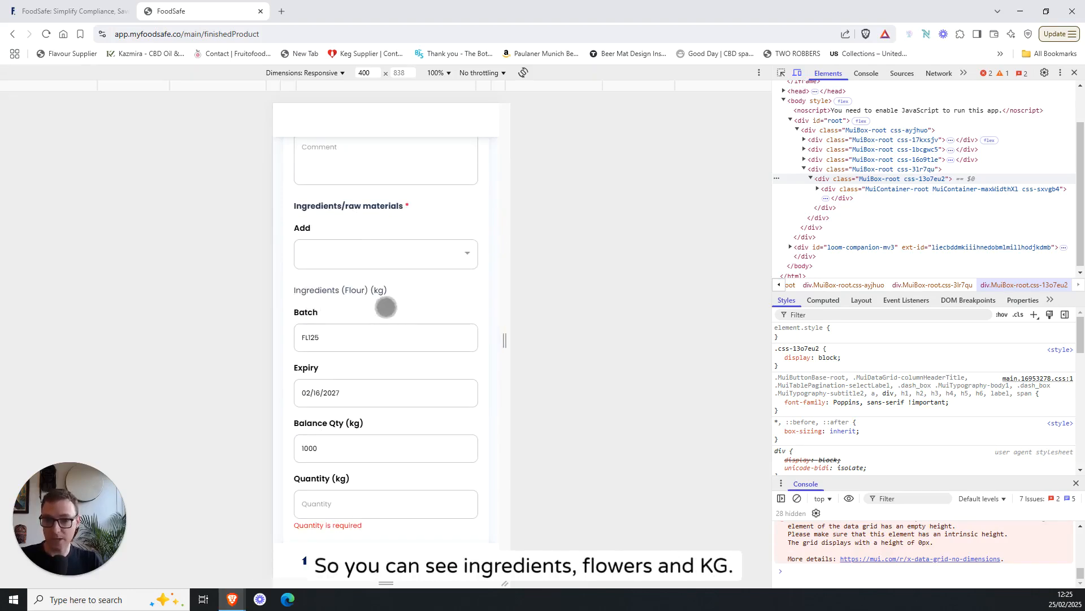
{"action": "scroll", "coordinate": [417, 295], "scroll_direction": "down", "scroll_amount": 1}
{"action": "scroll", "coordinate": [381, 368], "scroll_direction": "down", "scroll_amount": 1}
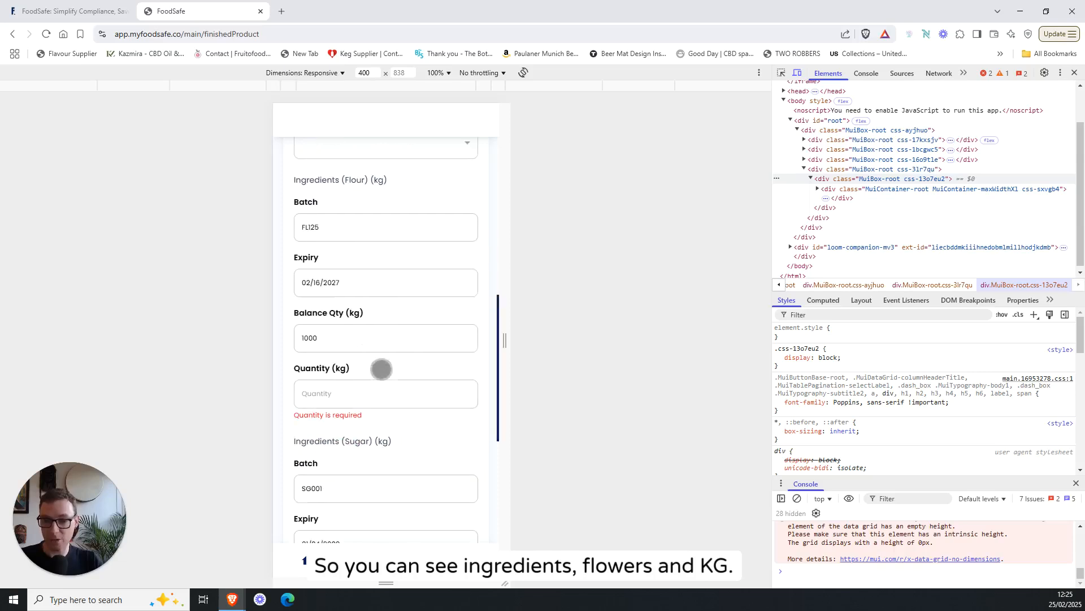
{"action": "scroll", "coordinate": [400, 398], "scroll_direction": "down", "scroll_amount": 3}
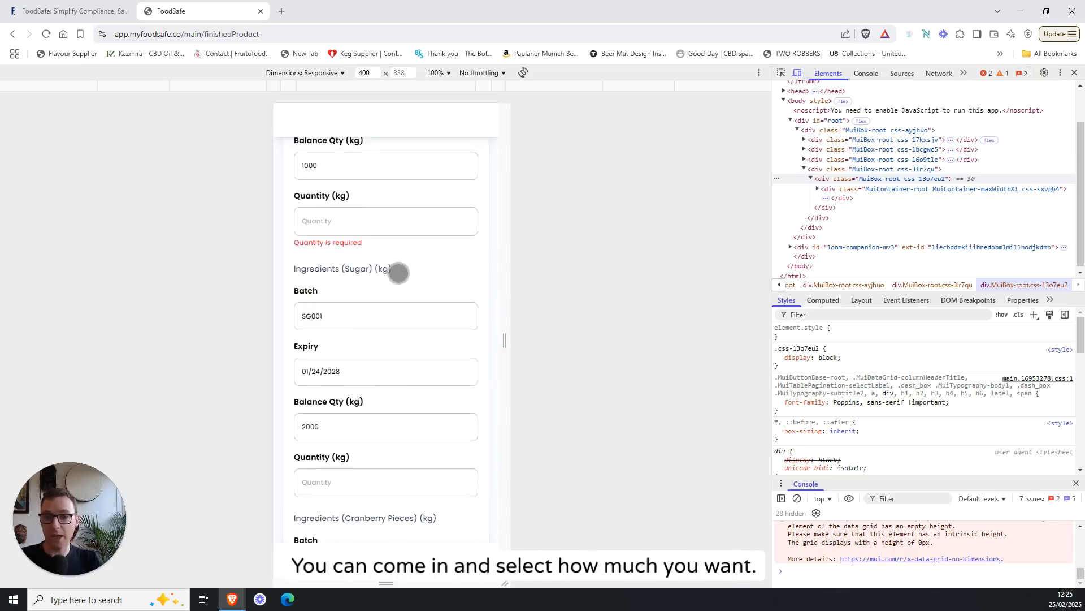
{"action": "scroll", "coordinate": [396, 272], "scroll_direction": "down", "scroll_amount": 5}
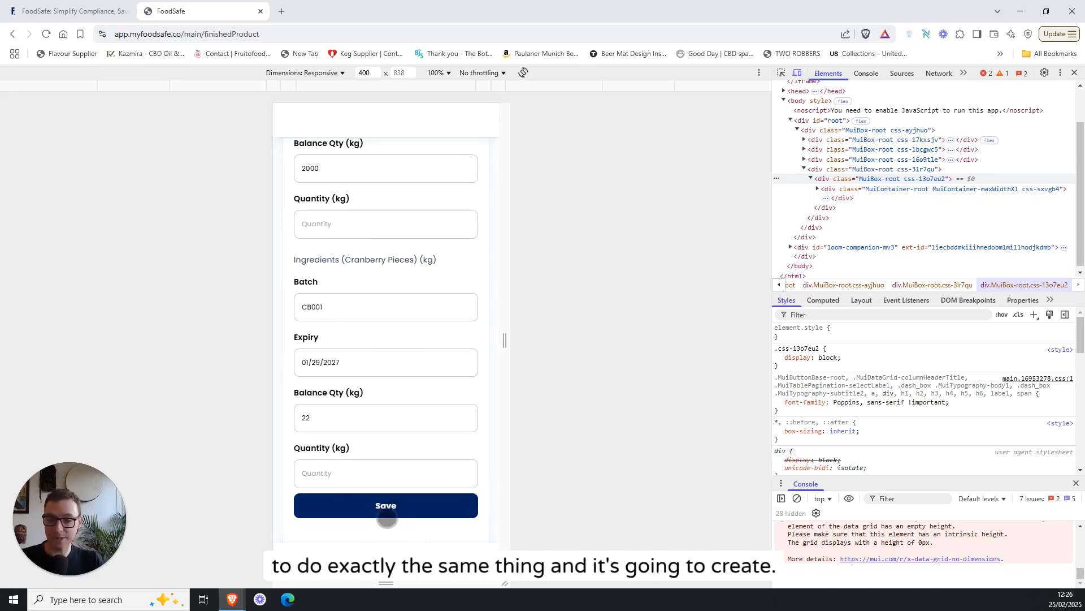
Close the browser's developer tools and cancel the unsaved Cranberry Cake batch form
{"action": "left_click", "coordinate": [1074, 74]}
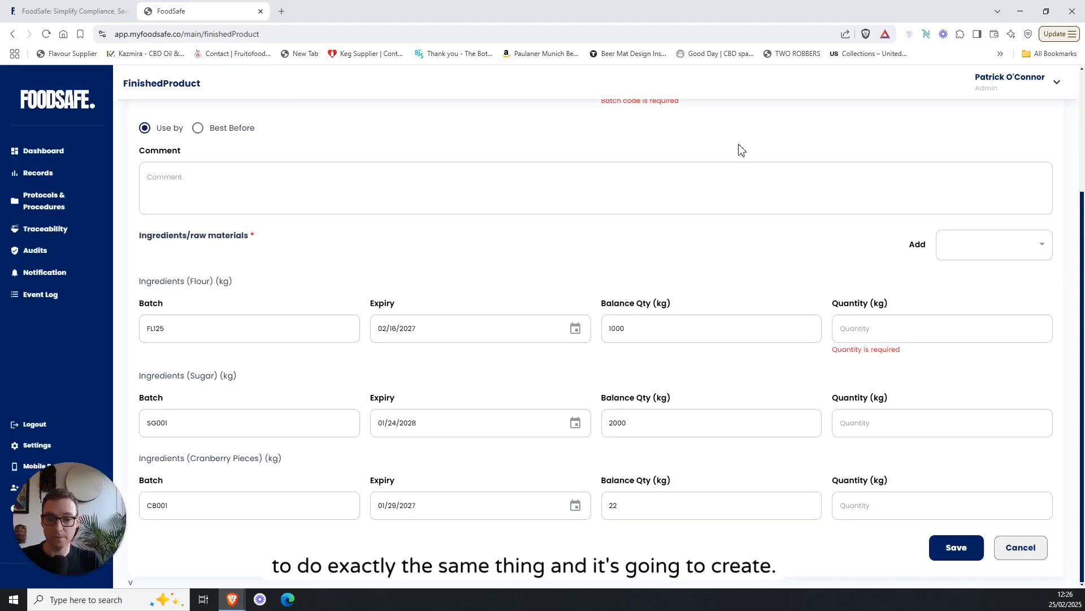
{"action": "left_click", "coordinate": [1012, 550]}
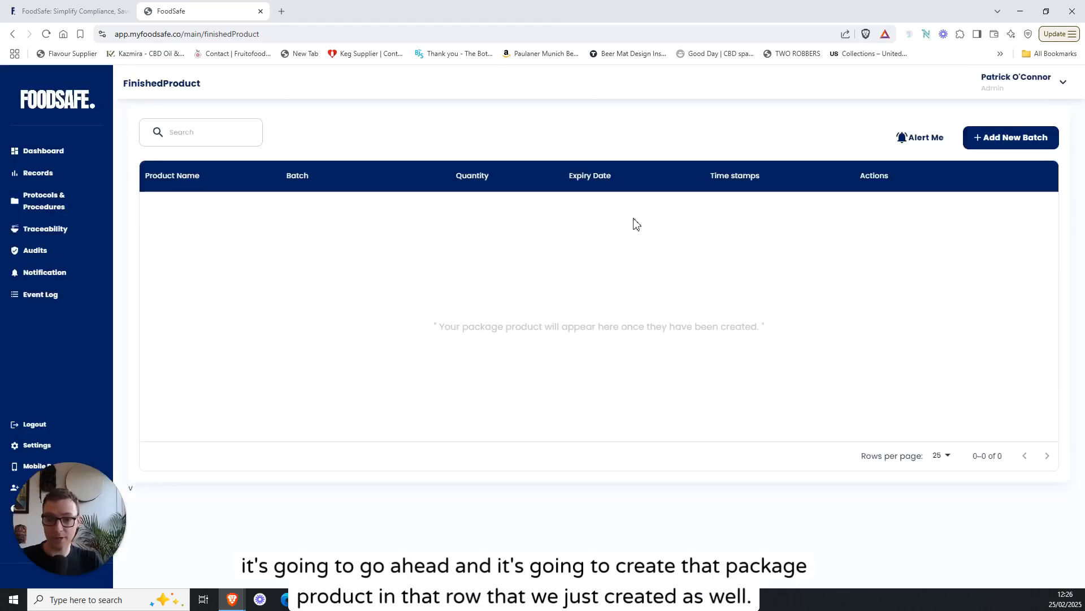